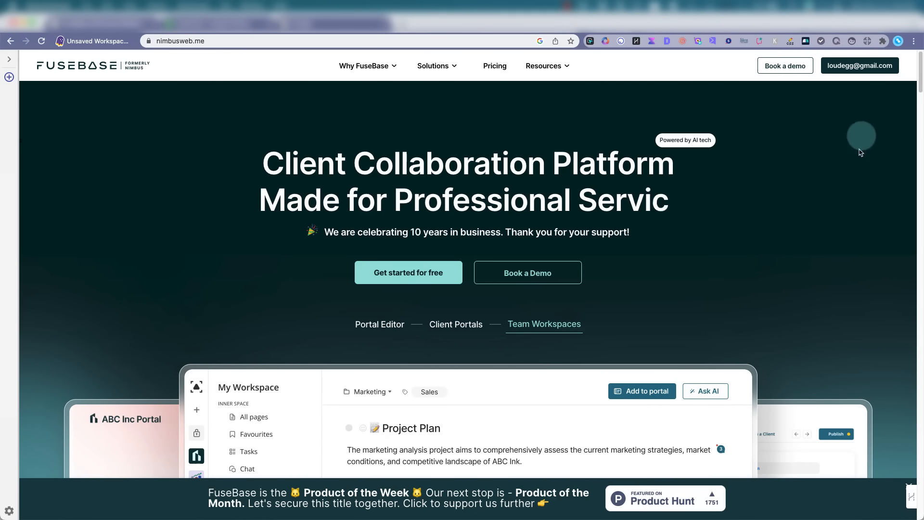
Open the account's FuseBase dashboard and switch to the personal workspace listed below MaxPlaces.
left_click(859, 69)
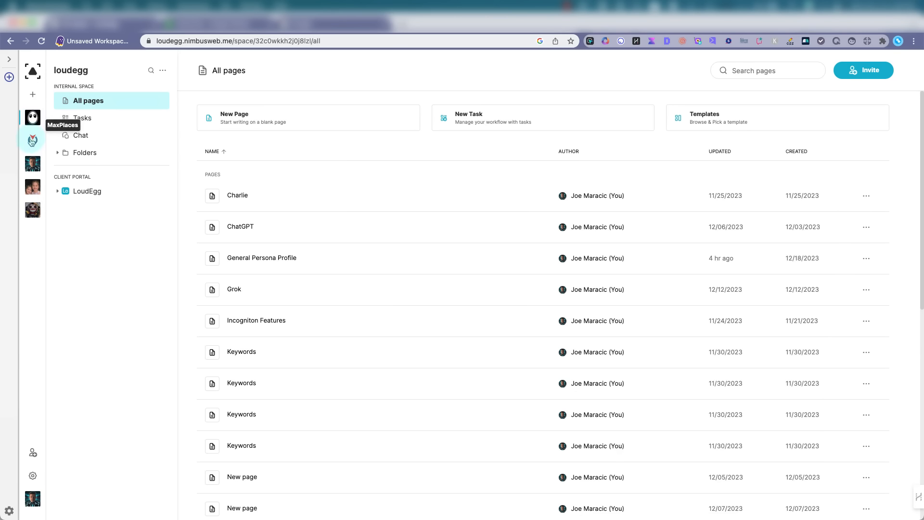
left_click(33, 166)
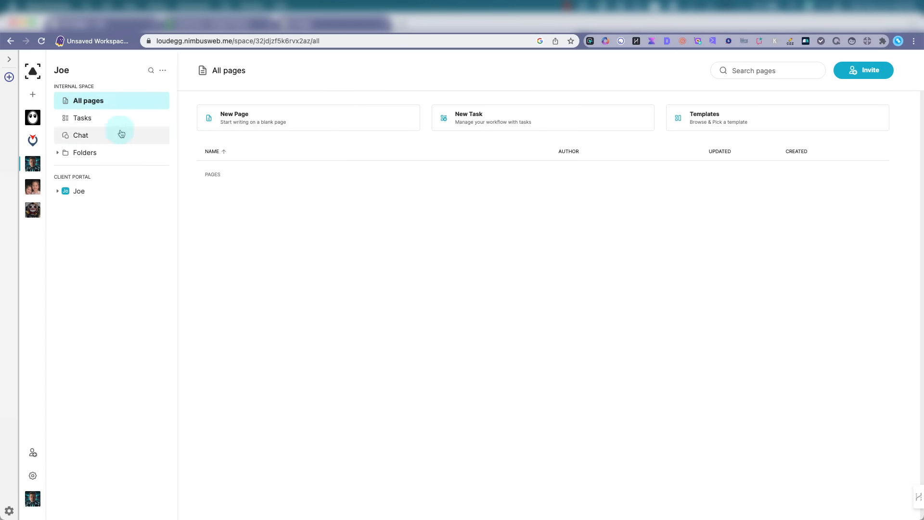
Look through the workspace's Tasks, Chat and Folders sections and expand its client portal.
left_click(83, 118)
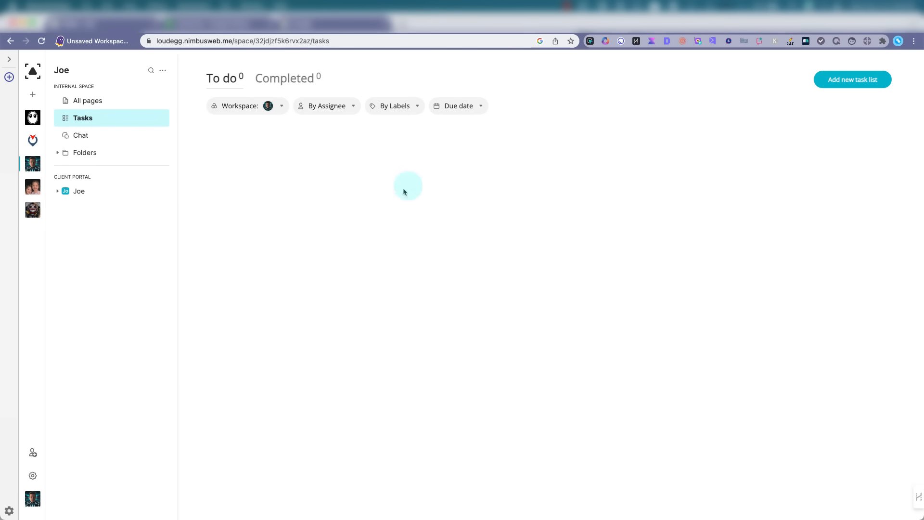
left_click(77, 142)
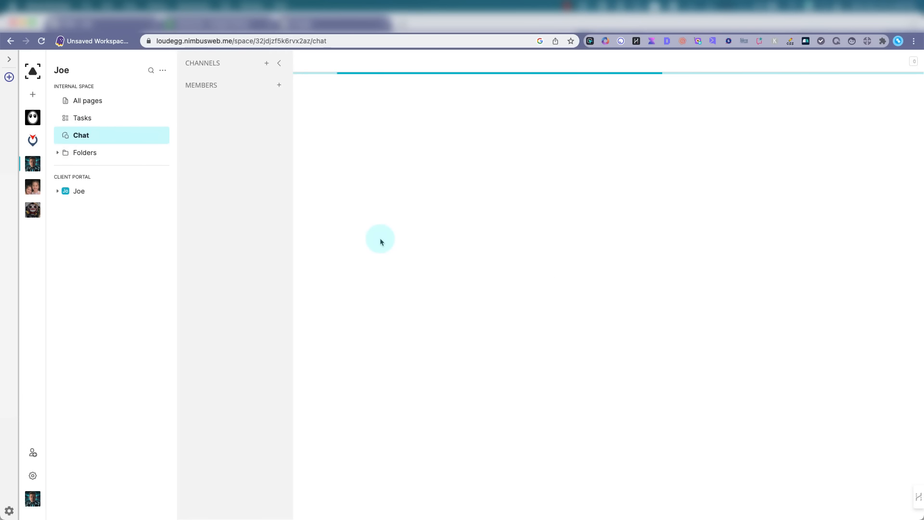
left_click(71, 153)
left_click(57, 152)
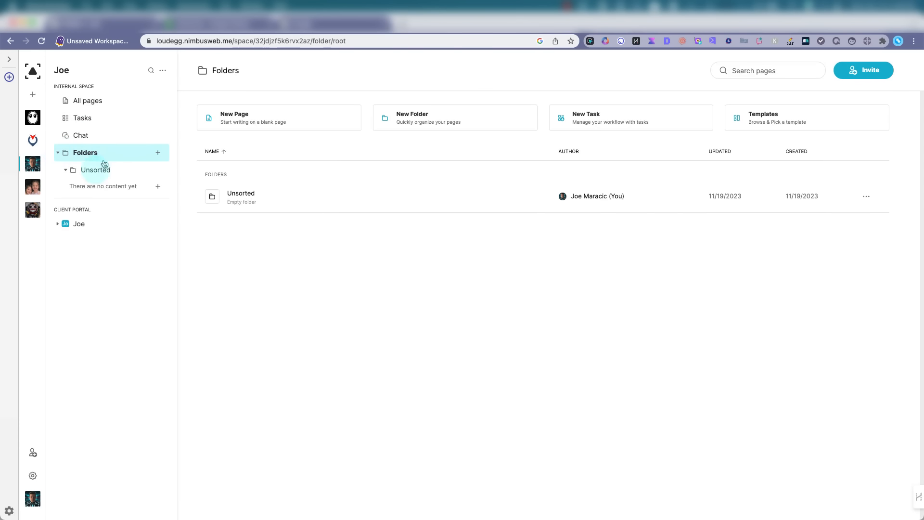
left_click(58, 225)
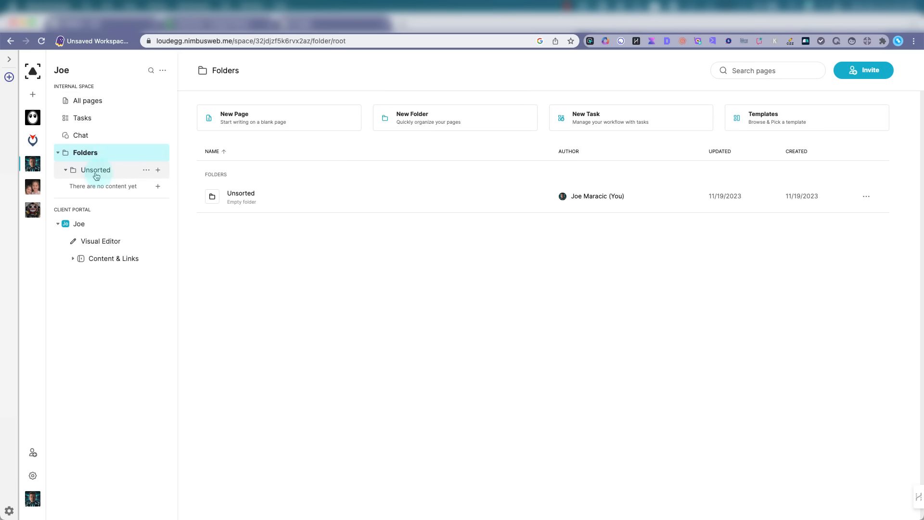
Rename the Unsorted folder to "Clients".
left_click(146, 174)
left_click(163, 187)
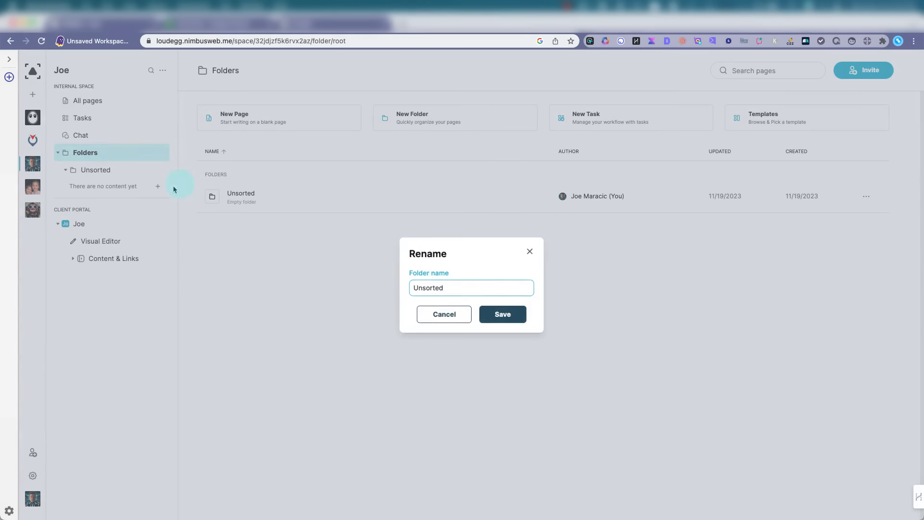
double_click(448, 288)
type("Clients")
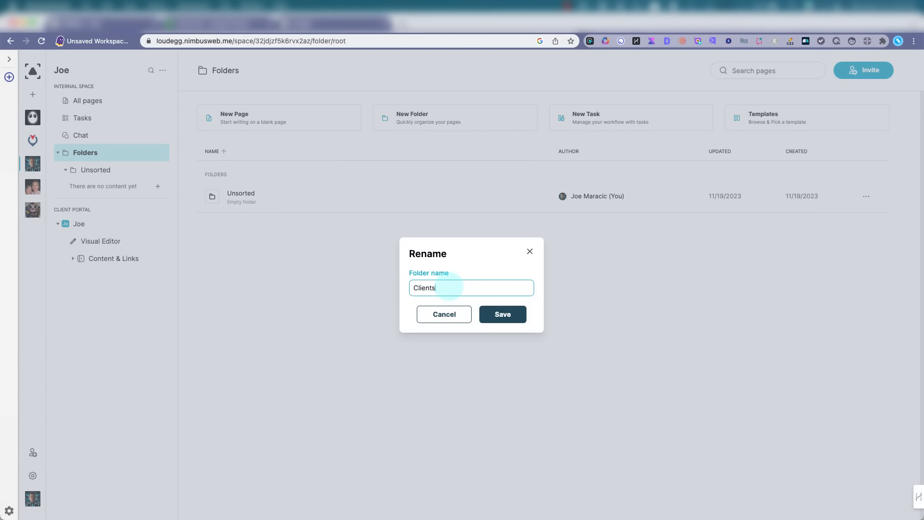
left_click(504, 313)
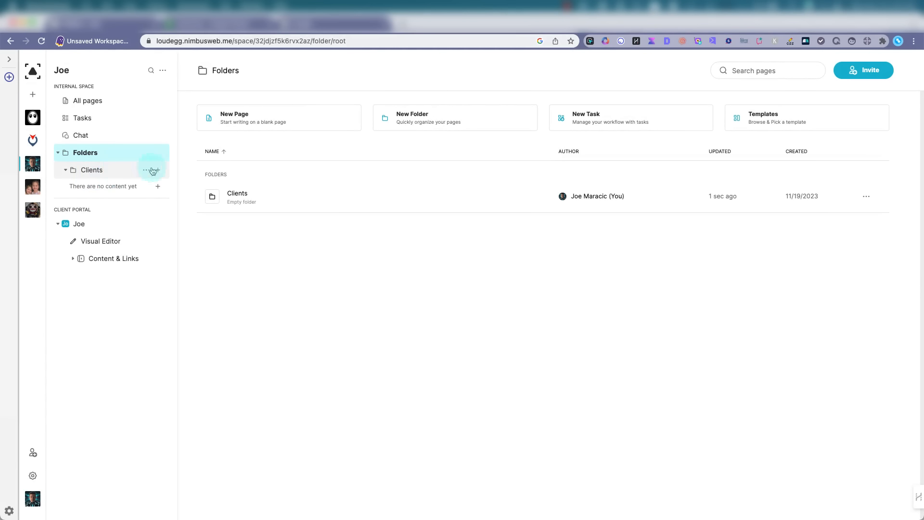
left_click(159, 171)
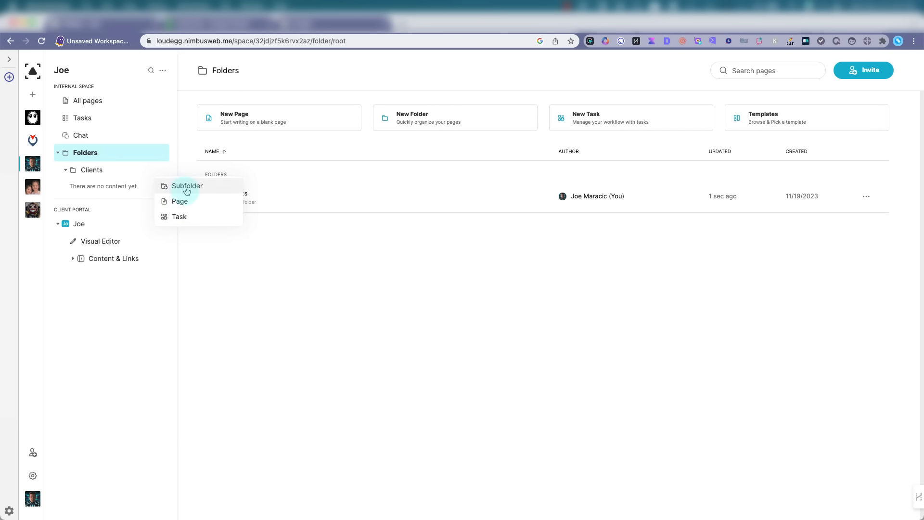
left_click(94, 64)
left_click(32, 96)
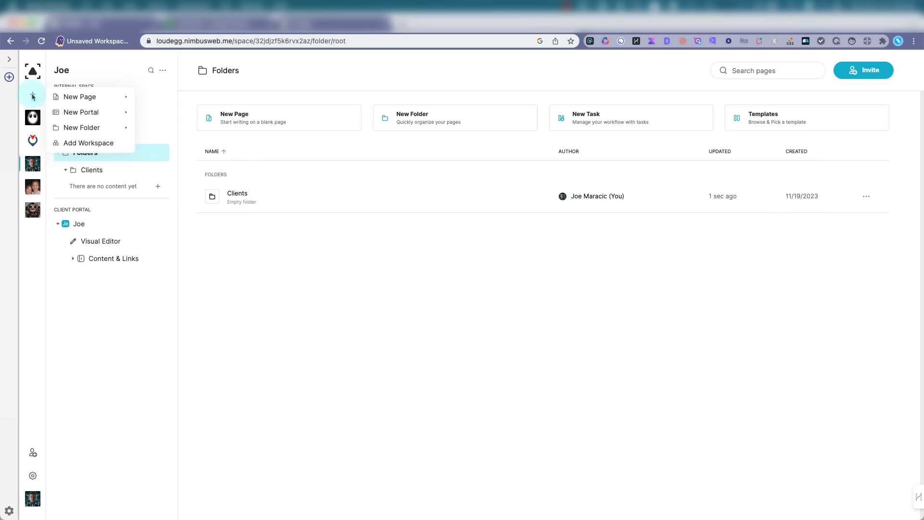
left_click(89, 99)
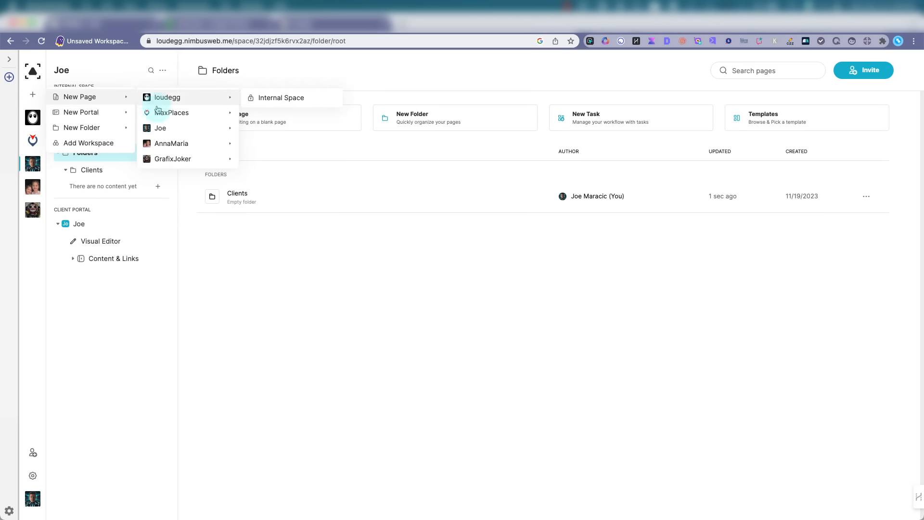
left_click(74, 112)
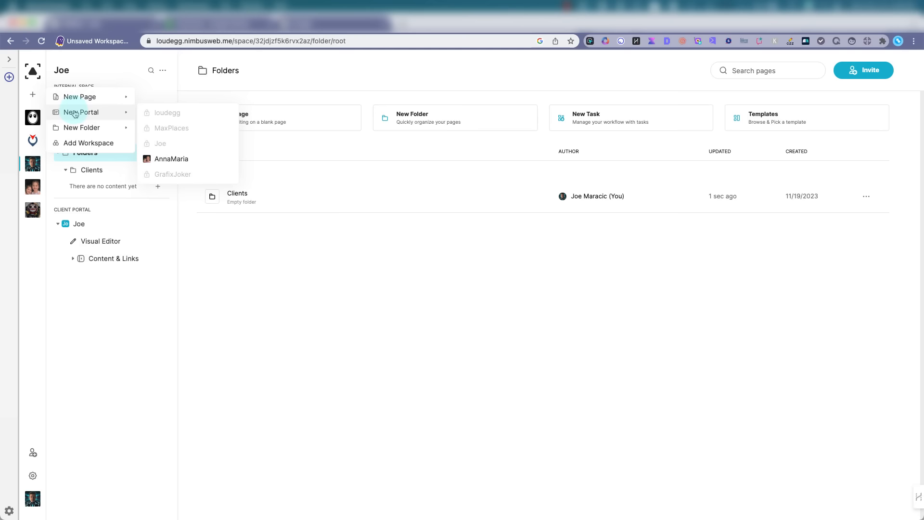
left_click(84, 129)
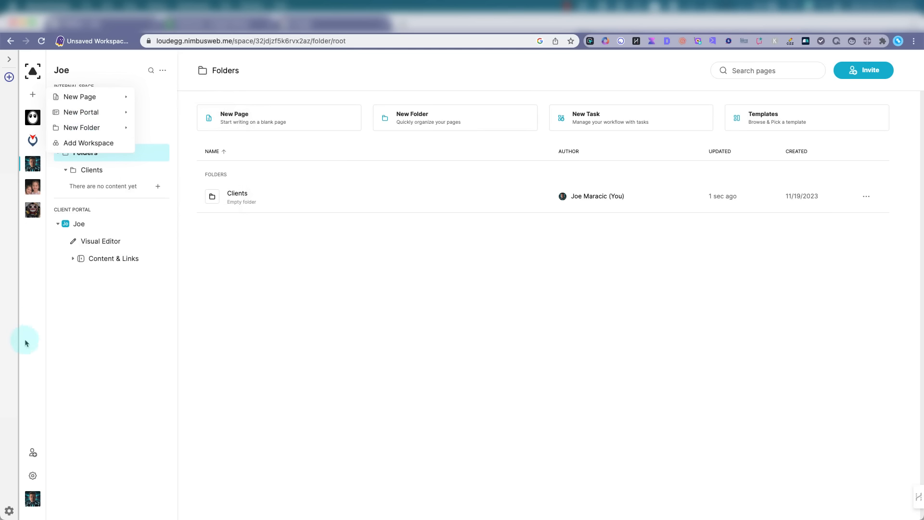
left_click(237, 334)
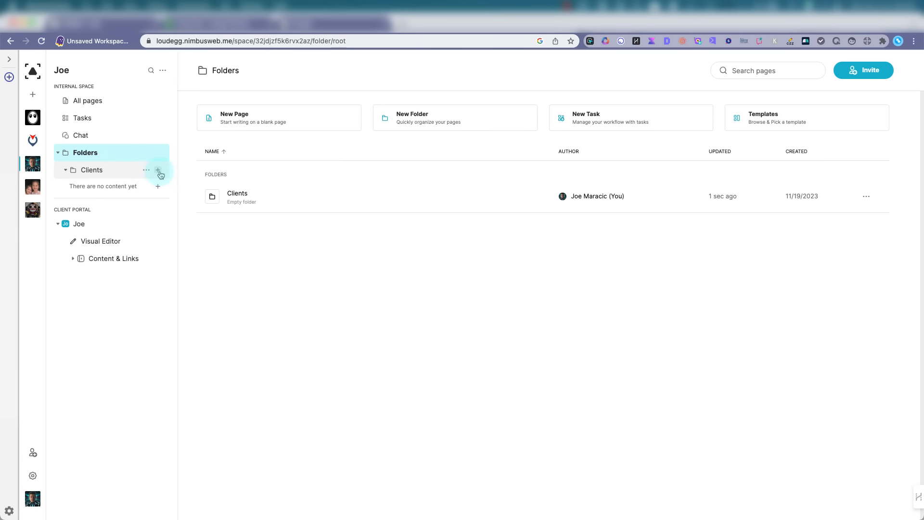
Create a subfolder named "Acme Plumbing" inside the Clients folder.
left_click(159, 171)
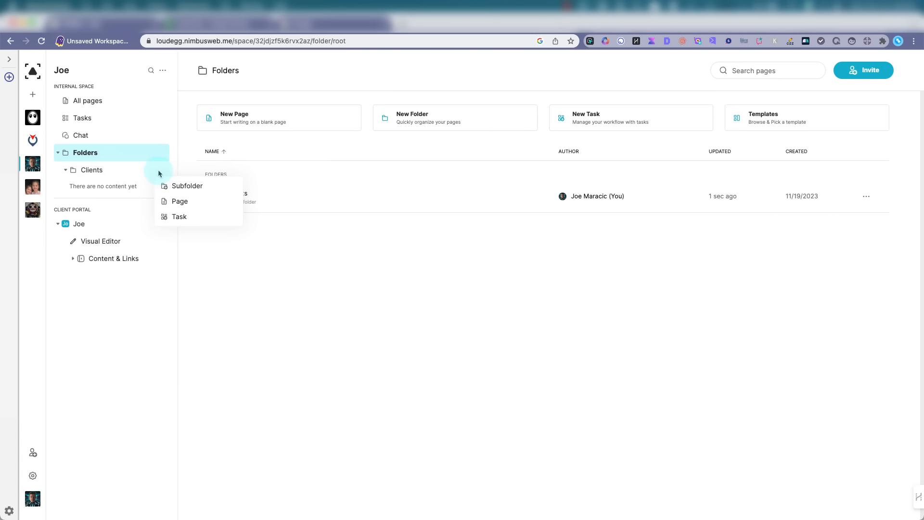
left_click(176, 191)
left_click_drag(415, 287, 462, 287)
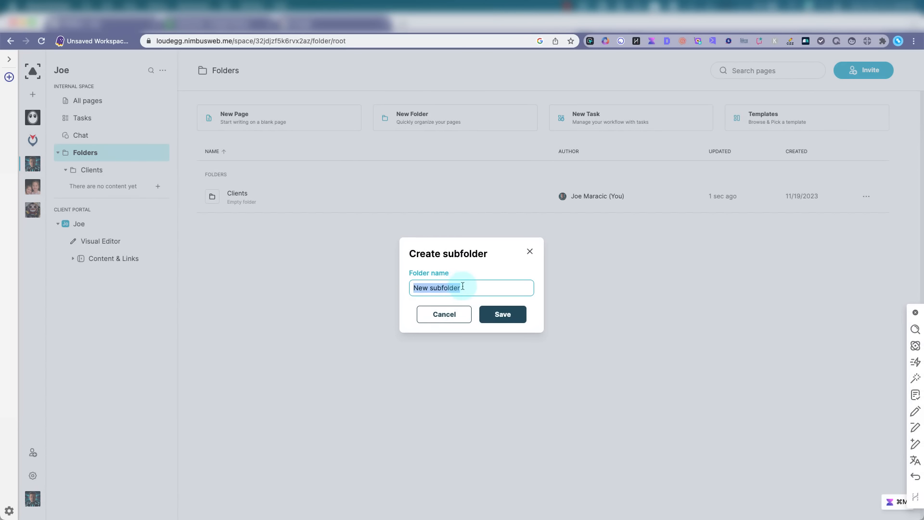
type("Acme")
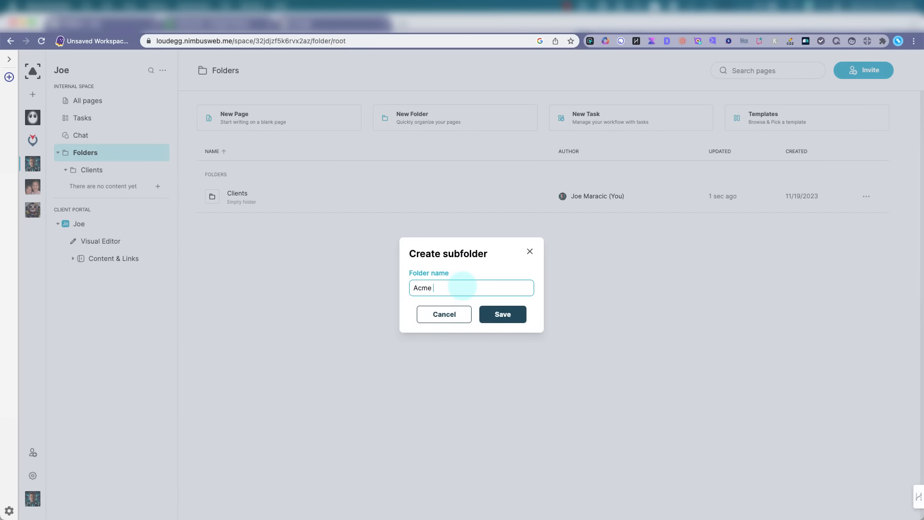
type(" Plumbing")
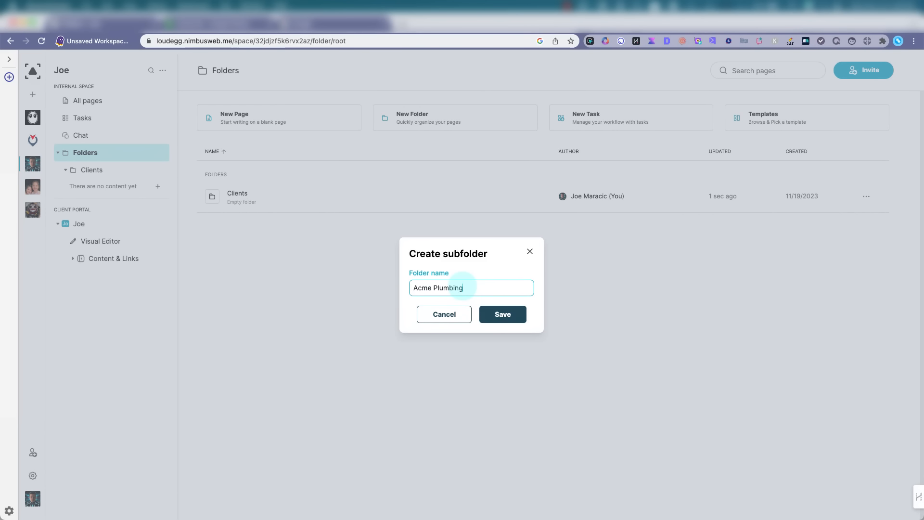
key("Return")
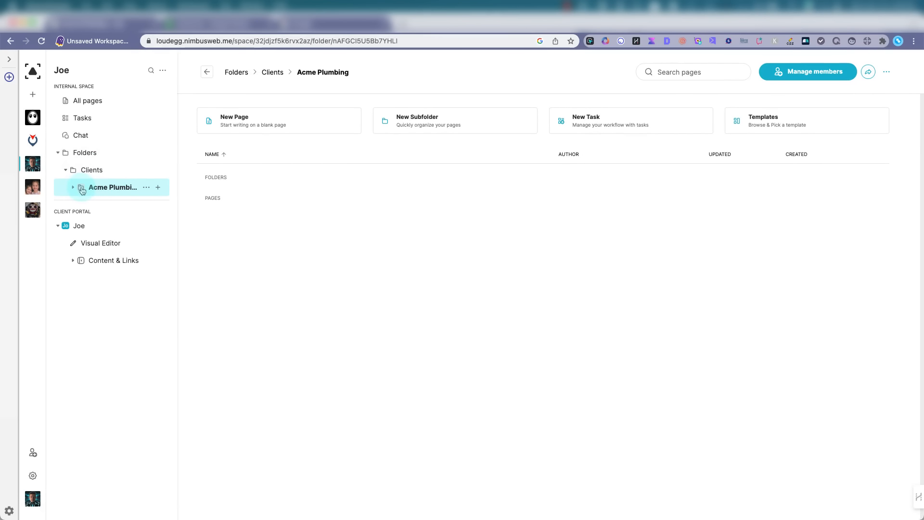
Set the Acme Plumbing folder's icon to the first grinning smiley emoji.
left_click(81, 188)
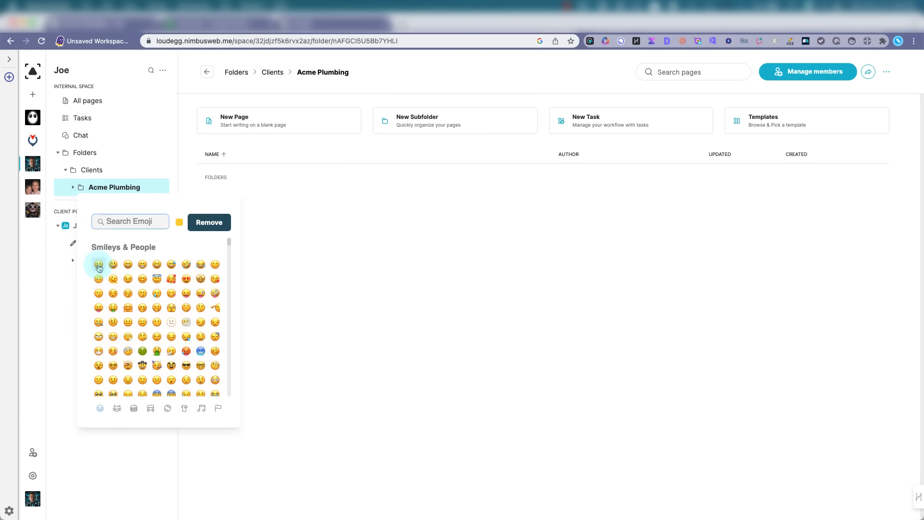
left_click(99, 264)
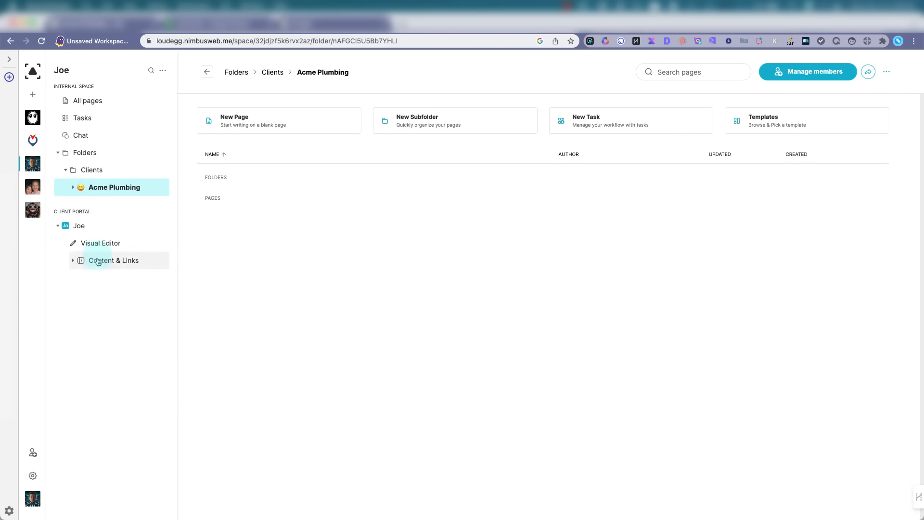
Search the emojis for "red" and set the Clients folder's icon to the red apple.
left_click(73, 171)
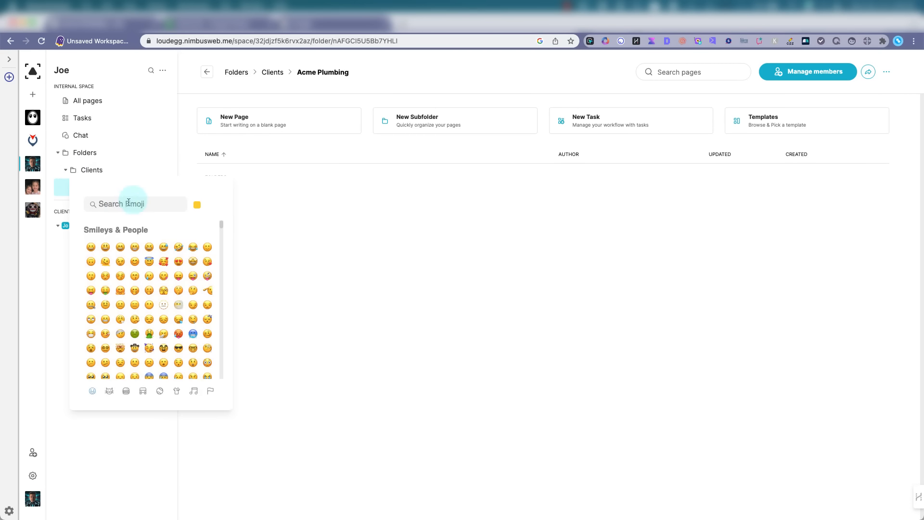
left_click(128, 203)
type("red")
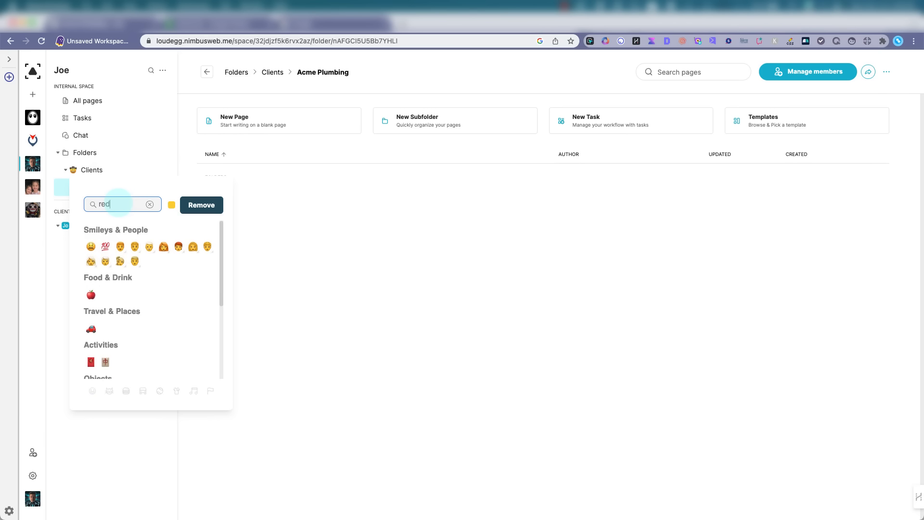
left_click(91, 295)
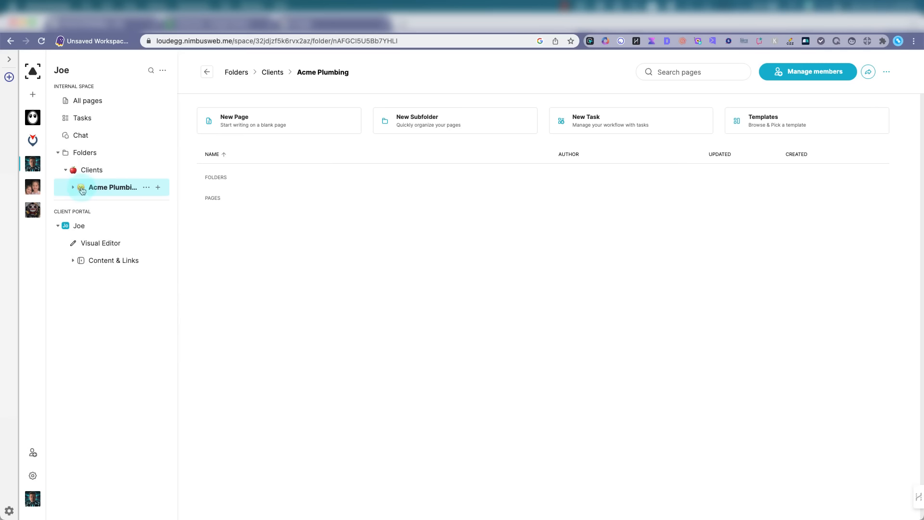
Search the emojis for "circle" and set the Acme Plumbing folder's icon to the solid red circle.
left_click(81, 188)
left_click(123, 221)
type("c")
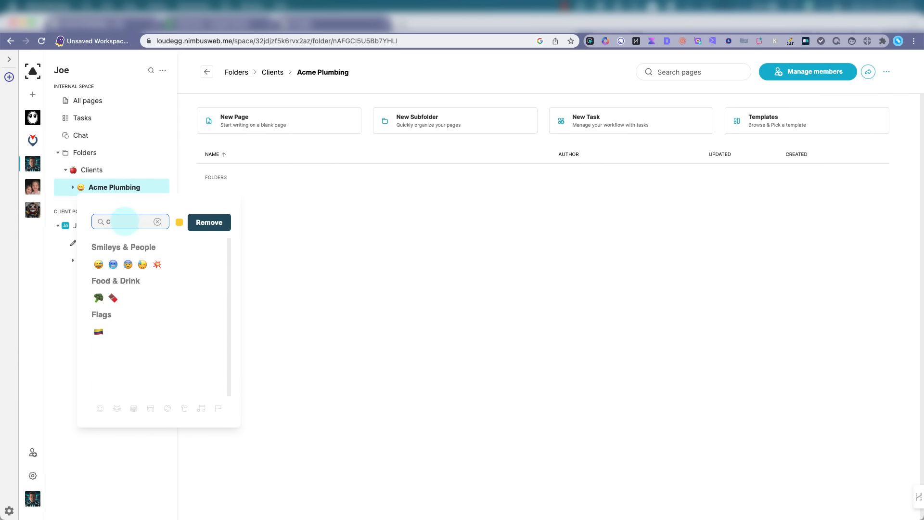
key("BackSpace")
type("circle")
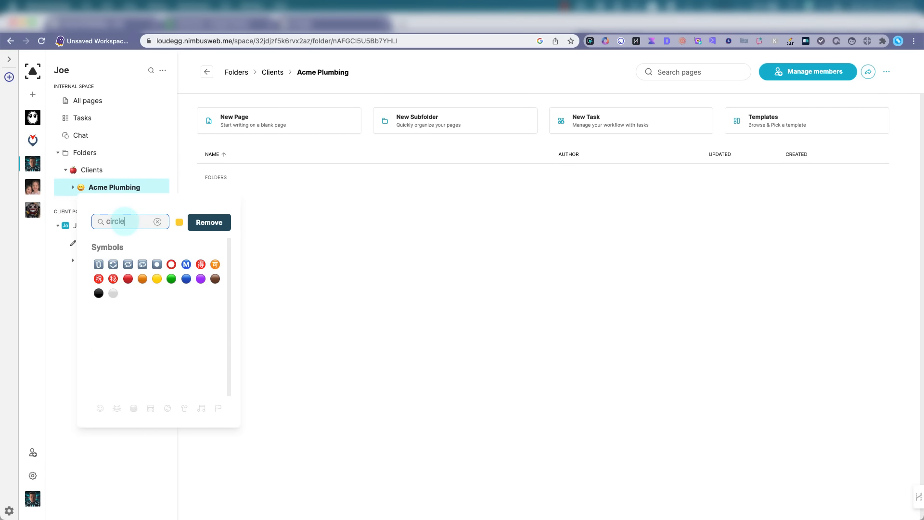
left_click(128, 280)
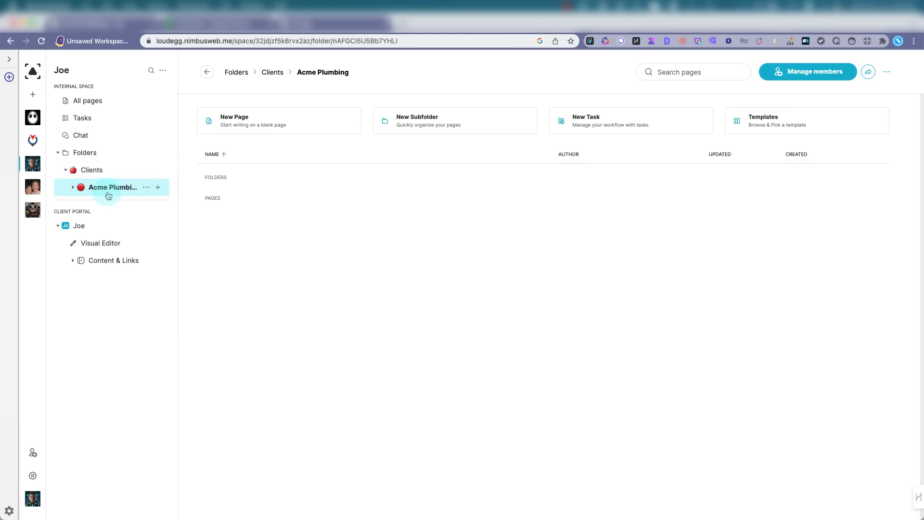
Add a new page to the Acme Plumbing folder and title it "Acme Meeting 12/18".
left_click(75, 188)
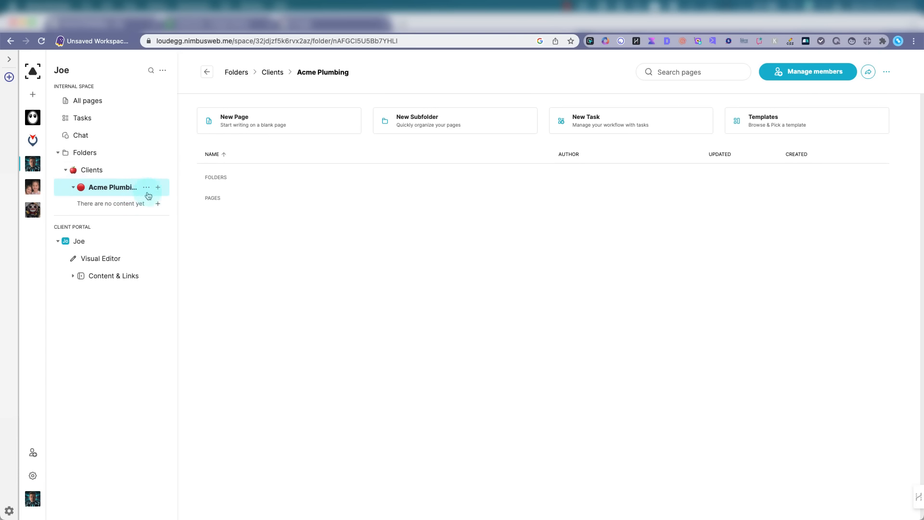
left_click(159, 189)
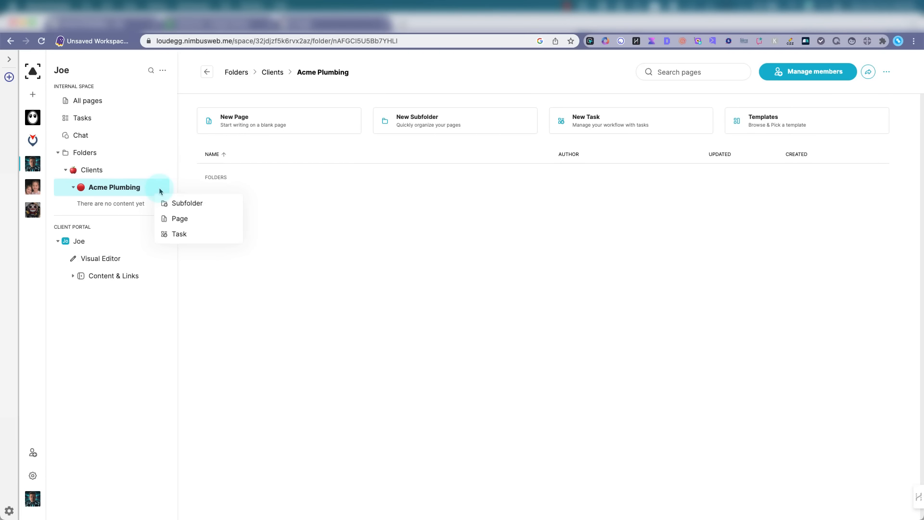
left_click(138, 190)
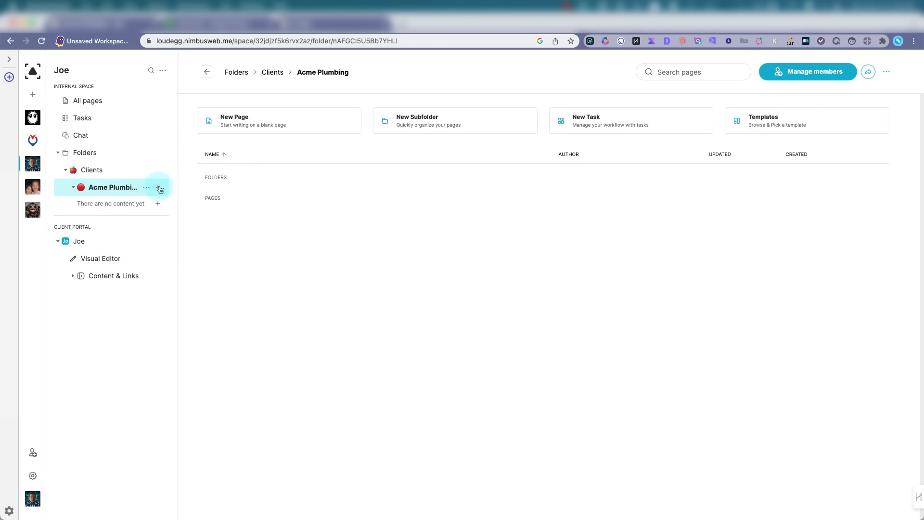
left_click(158, 186)
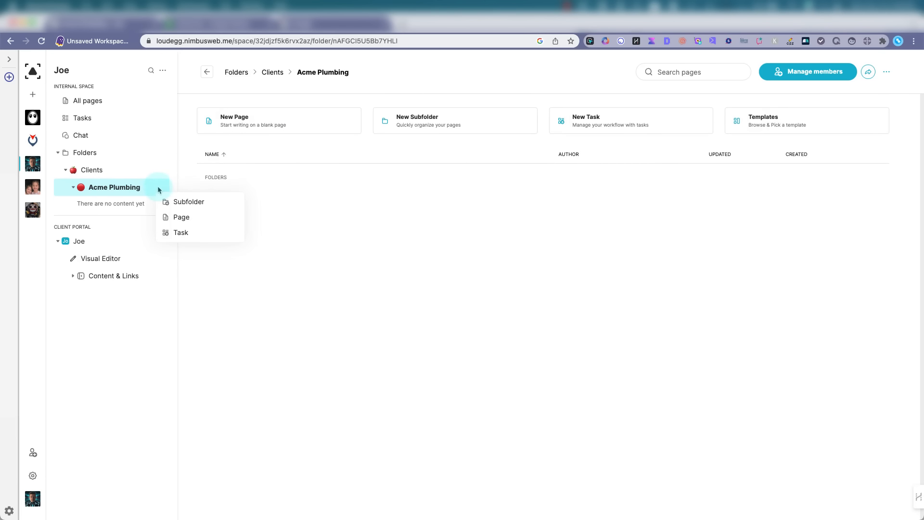
left_click(182, 218)
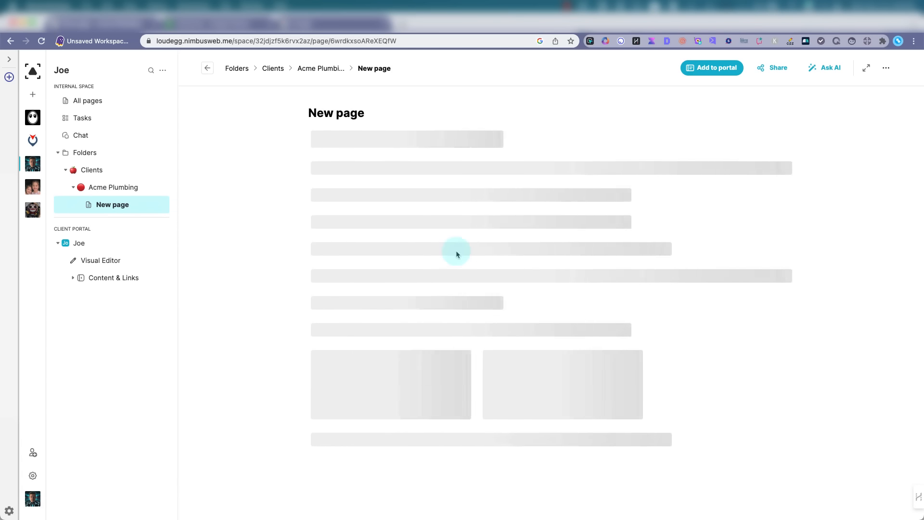
left_click(320, 112)
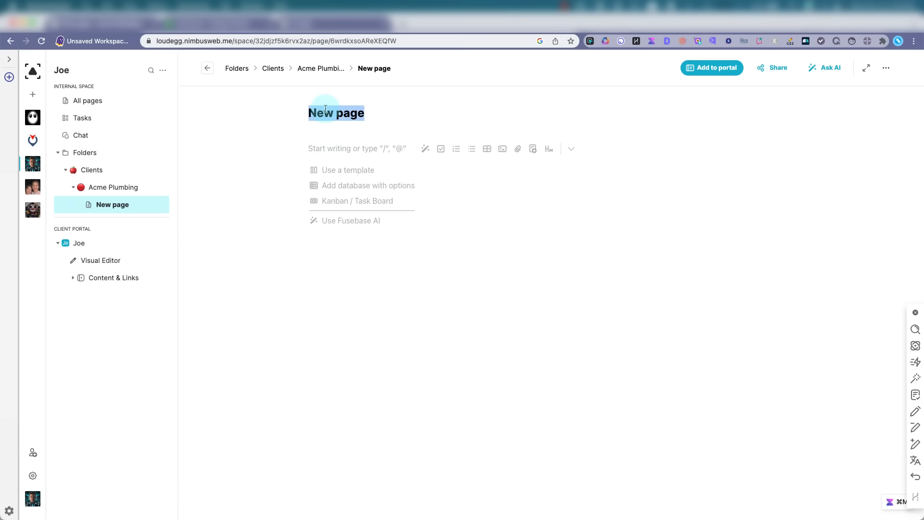
type("Acme Meeting 12/18")
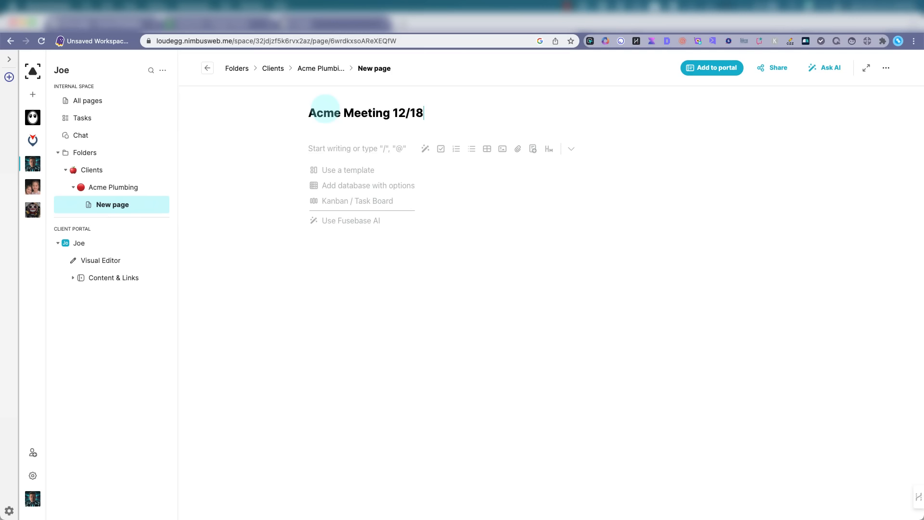
Write "Testing...." in the page body and insert a Kanban / Task Board on the line below it.
left_click(332, 146)
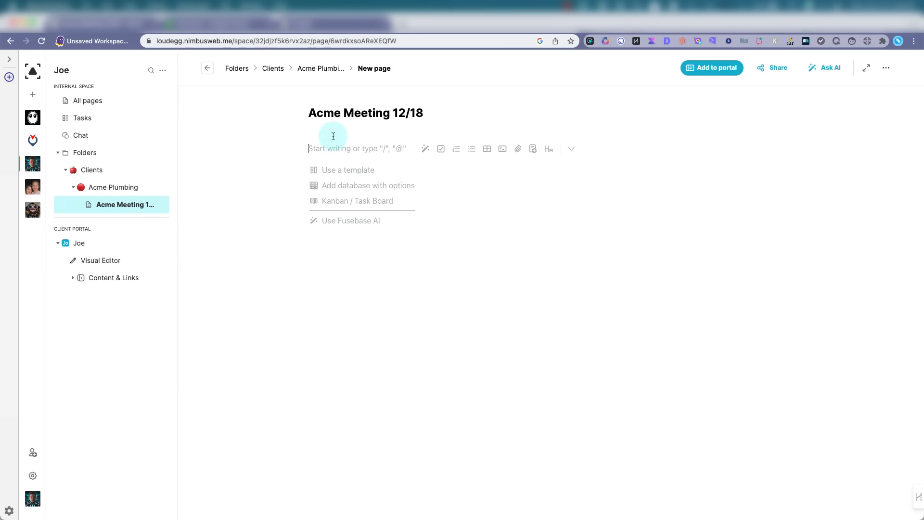
type("Testing....")
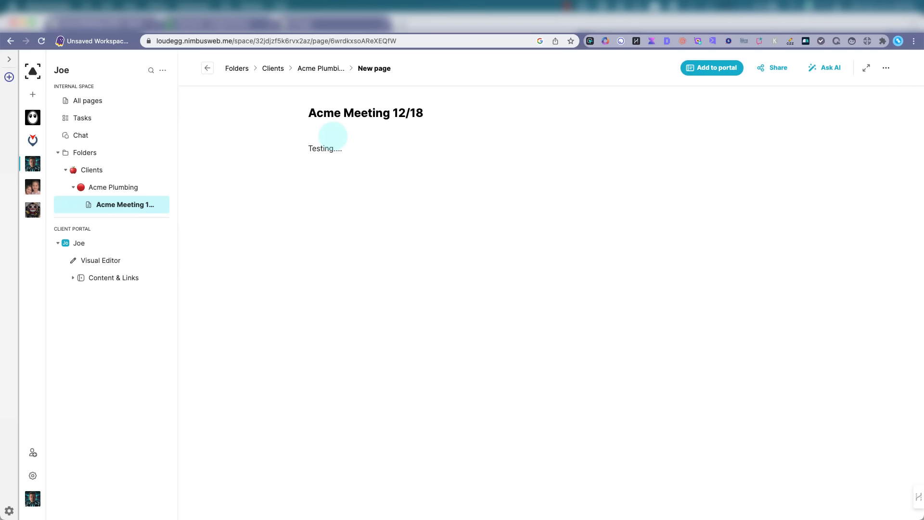
key("Return")
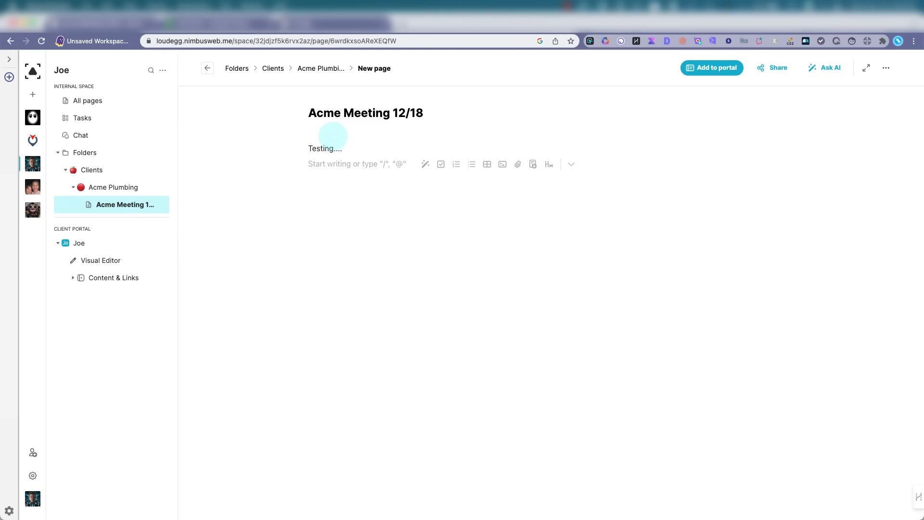
type("/")
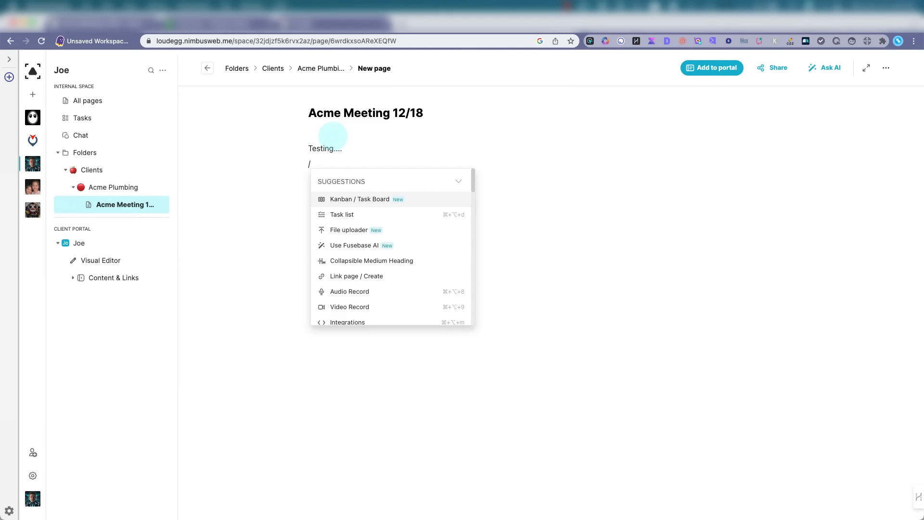
left_click(365, 203)
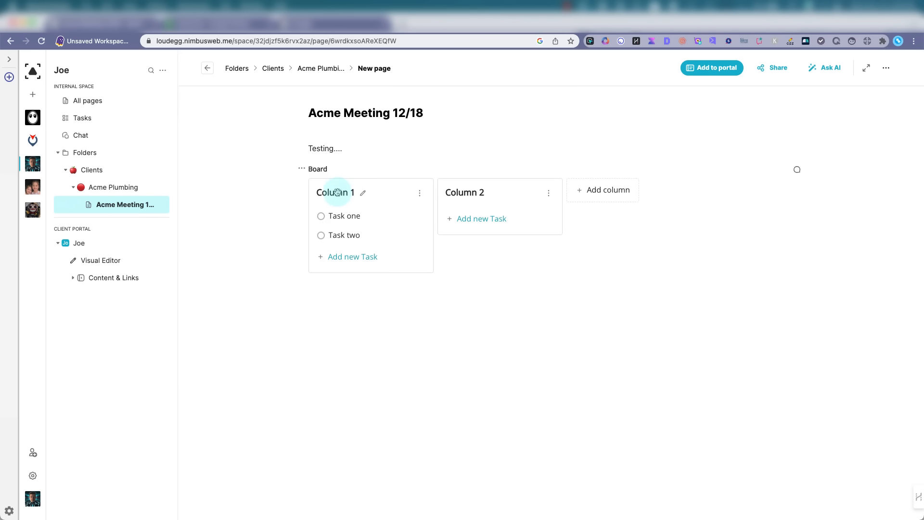
Rename the board's first column as "Work in progress" and its second column as "On Hold".
left_click(363, 193)
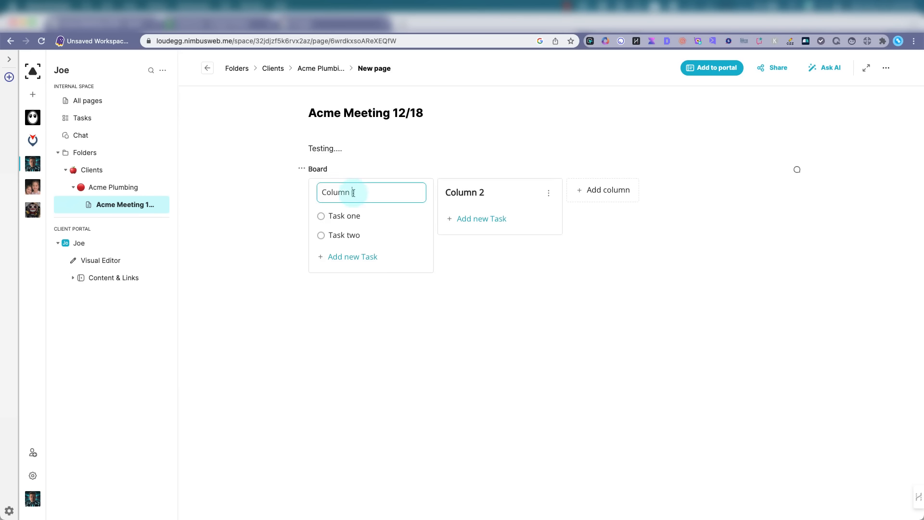
triple_click(353, 192)
type("Work in progress")
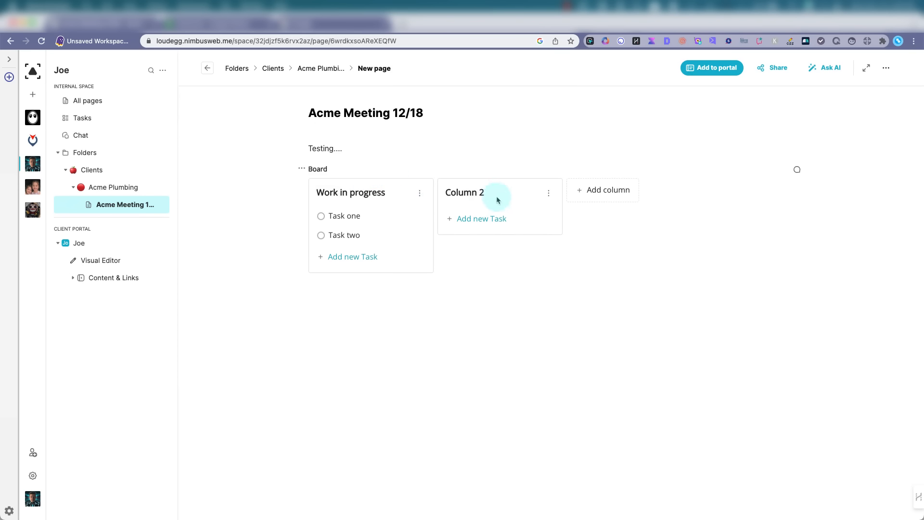
left_click(494, 194)
type("On Hold")
key("Return")
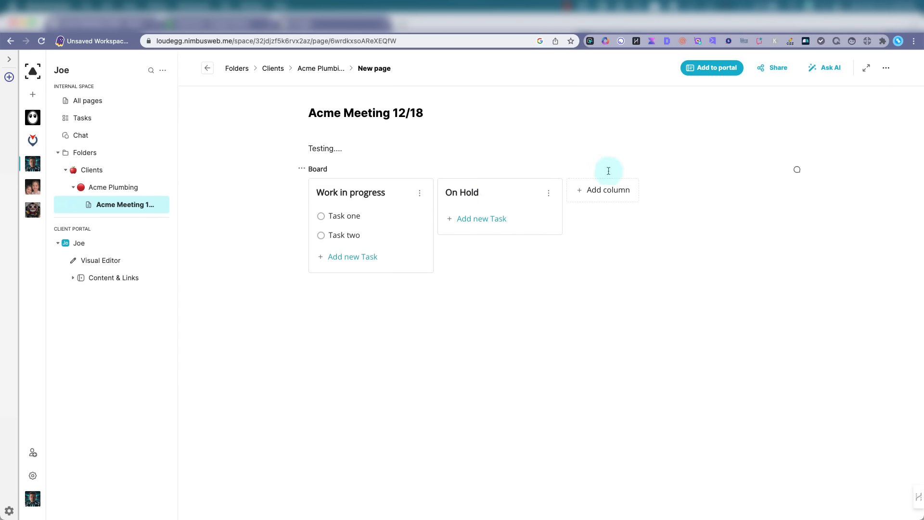
Add a third column to the board and name it "Completed".
left_click(584, 193)
left_click(609, 192)
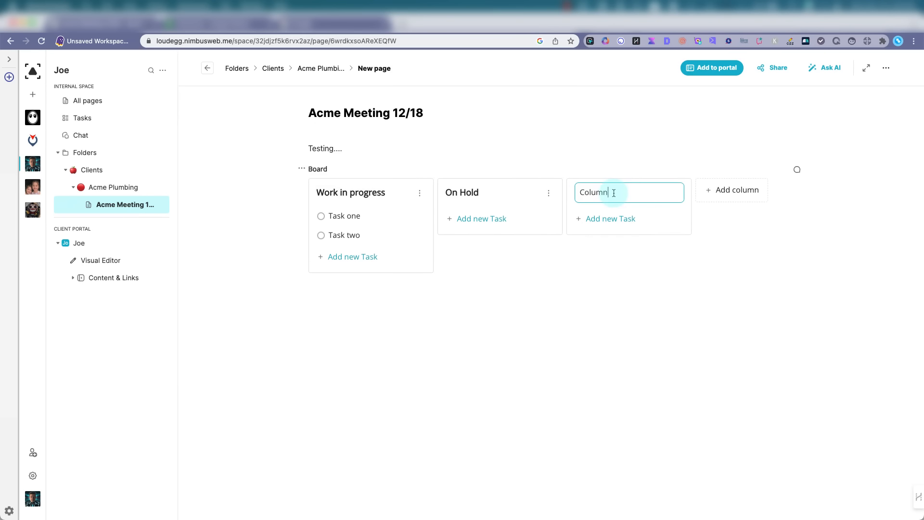
type("Completed")
key("Return")
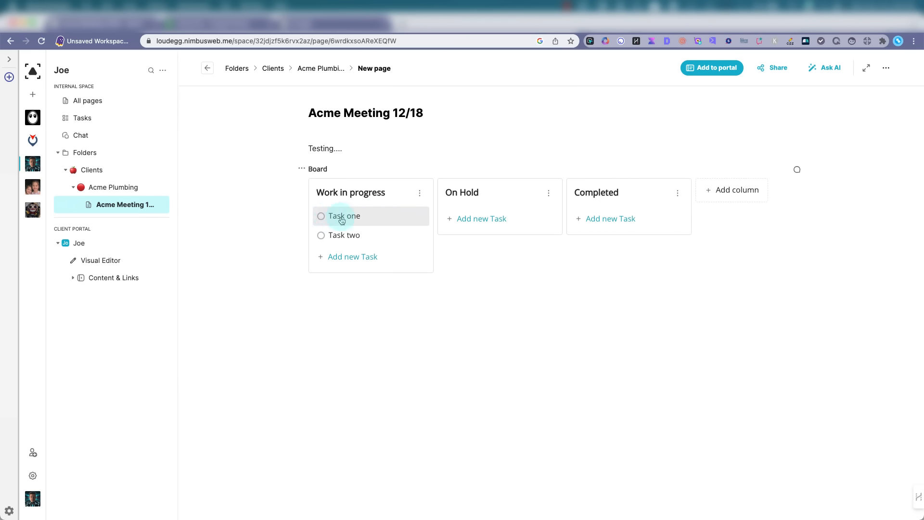
Rename "Task one" in the Work in progress column as "Cartoons" and mark it complete.
left_click(380, 217)
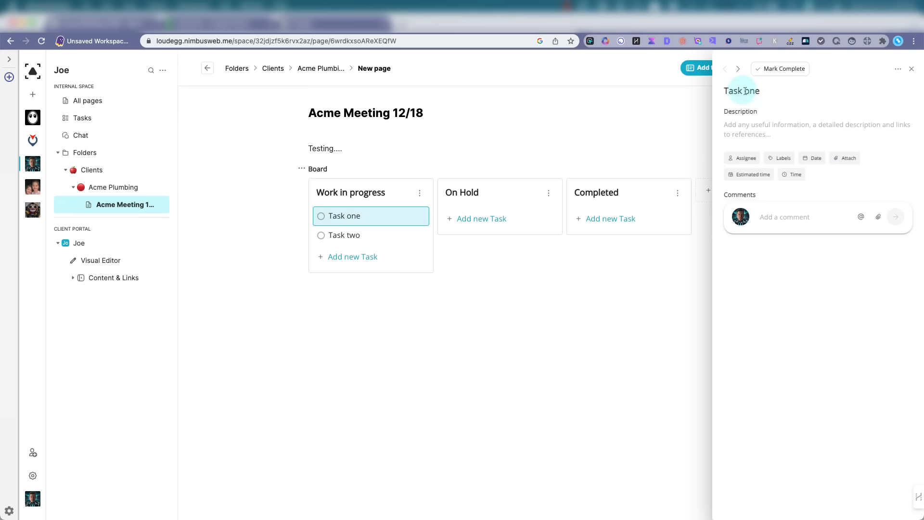
left_click(741, 91)
key("ctrl+a")
type("Cartoons")
key("Return")
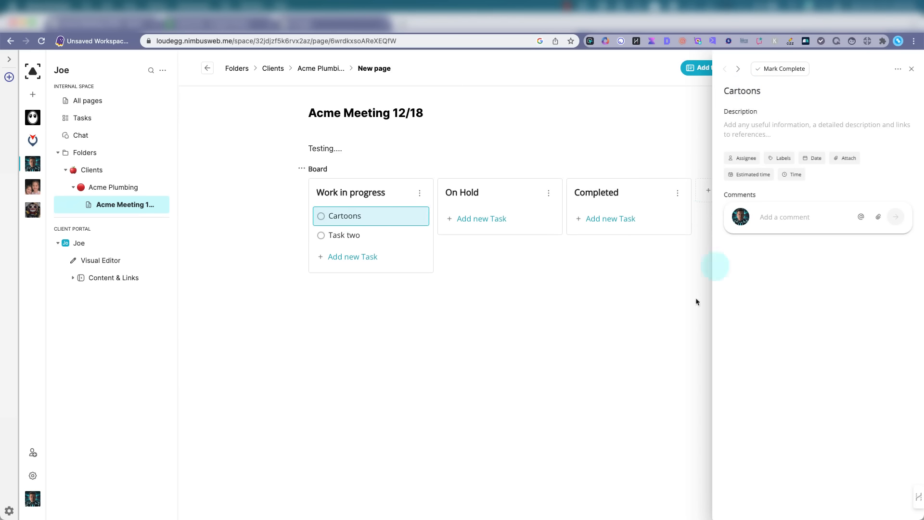
left_click(911, 68)
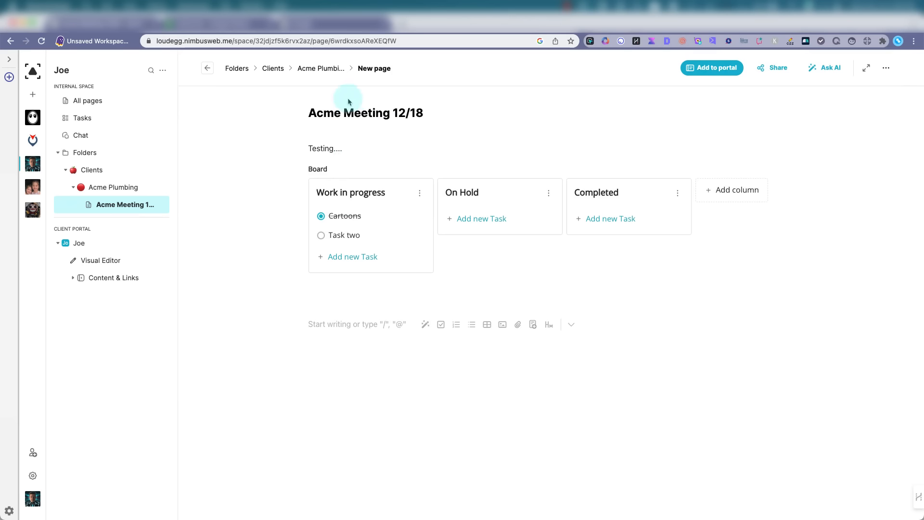
Add a line above "Testing...." with a mention of the workspace member and the current date using the Now option.
left_click(317, 127)
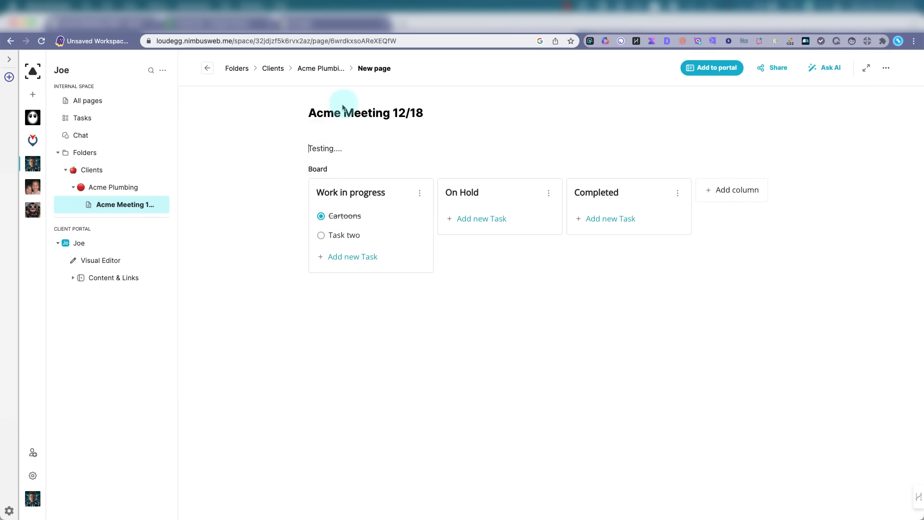
left_click(315, 128)
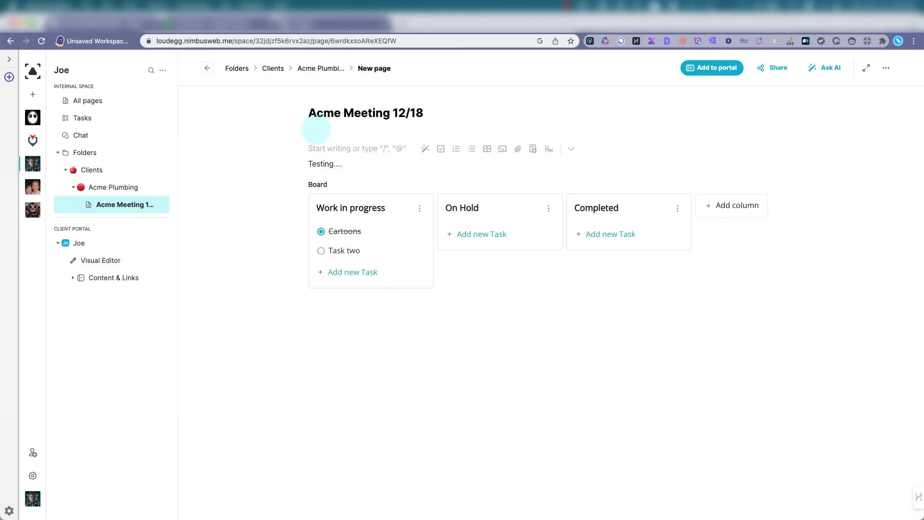
type("@")
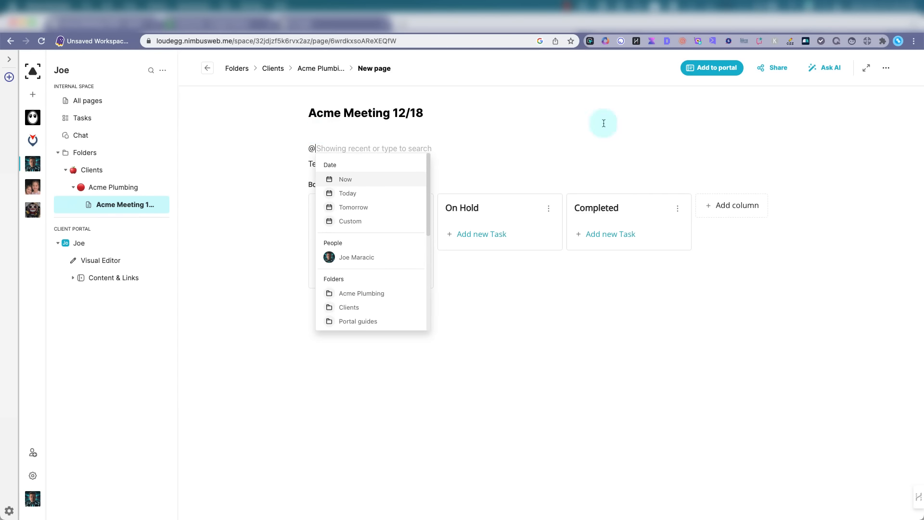
left_click(359, 257)
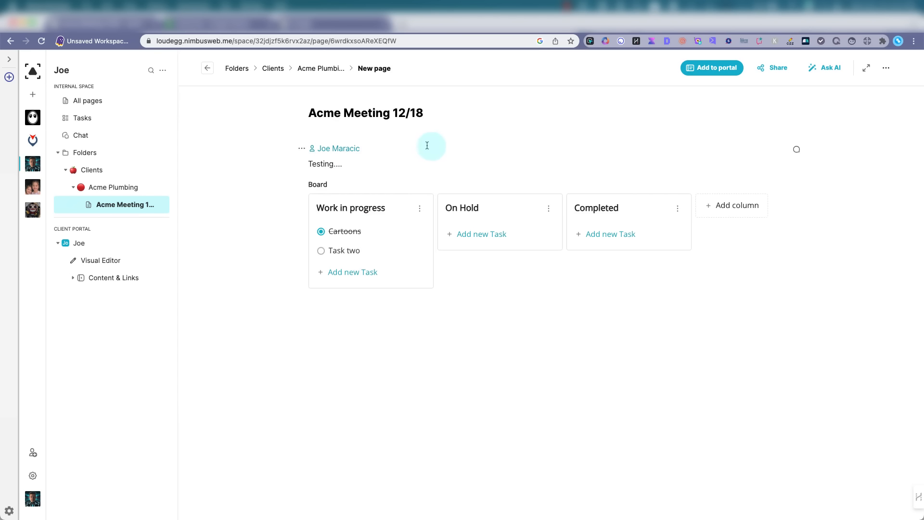
type("@")
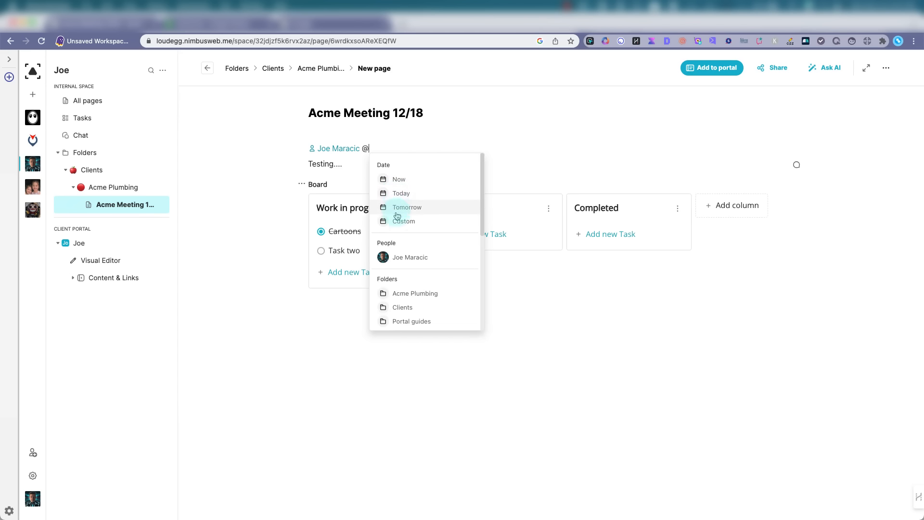
left_click(399, 180)
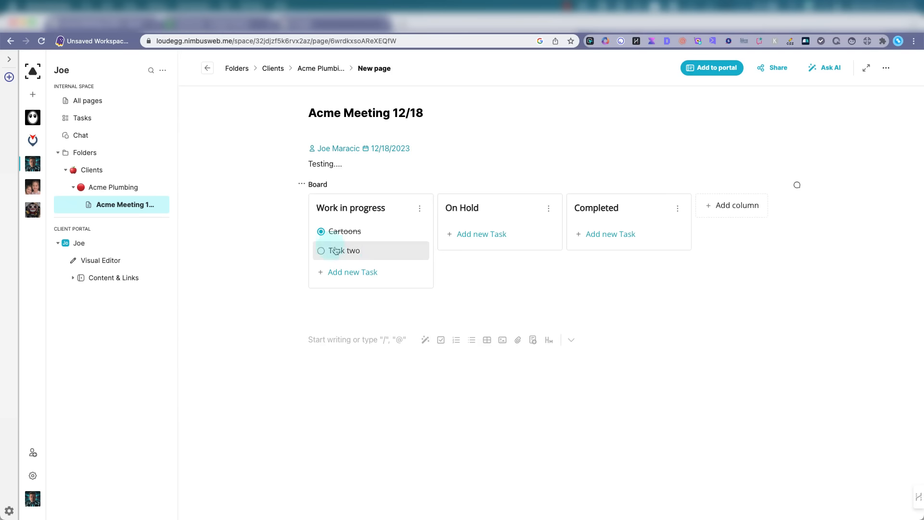
Check the workspace's Tasks overview and return to the Acme Meeting 12/18 page.
left_click(80, 118)
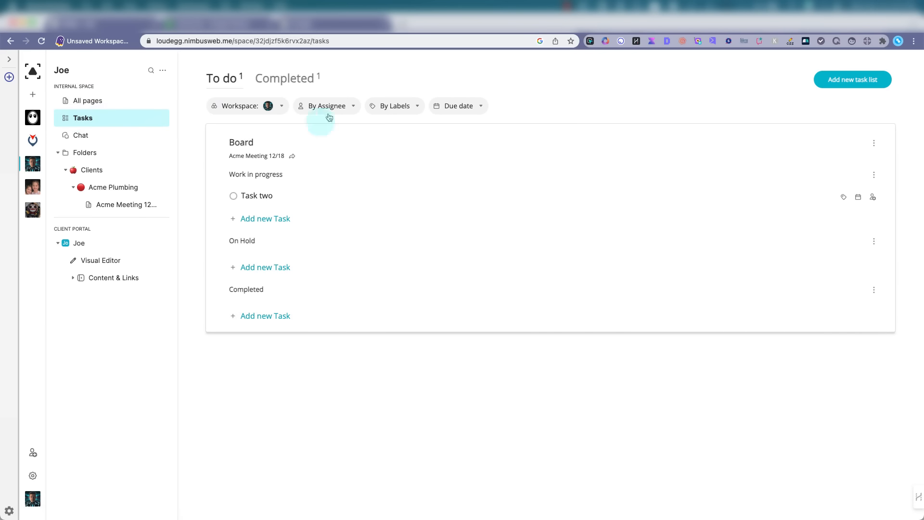
left_click(117, 209)
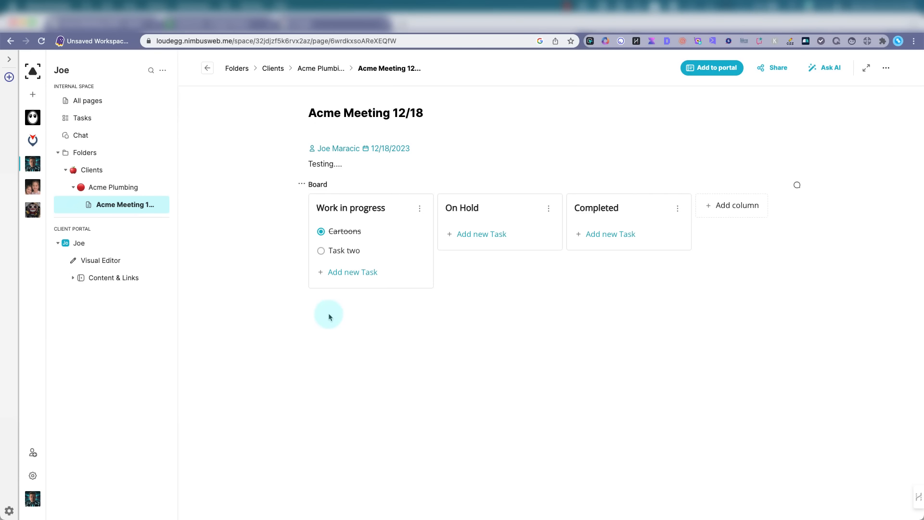
Below the board, run the Fusebase AI prompt "Generate of blog post titles for plumbing" and keep the generated list on the page.
left_click(320, 326)
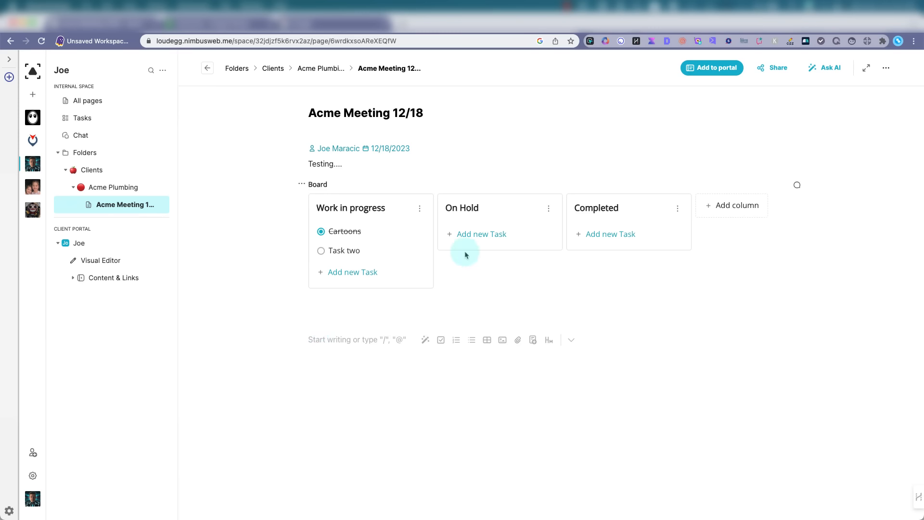
type("/")
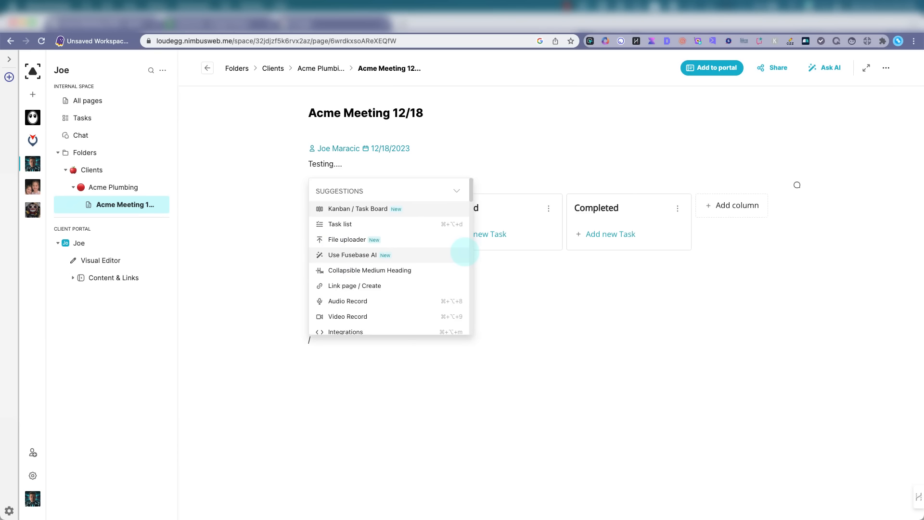
mouse_move(357, 249)
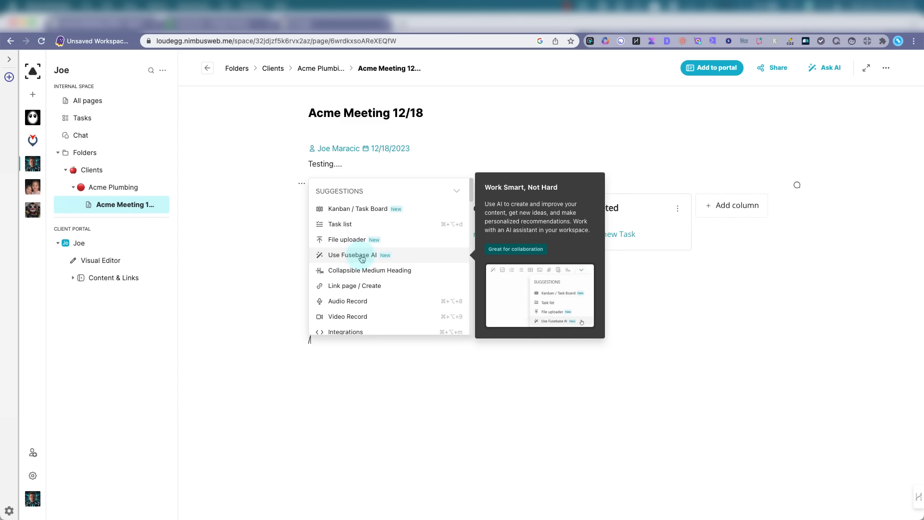
left_click(362, 259)
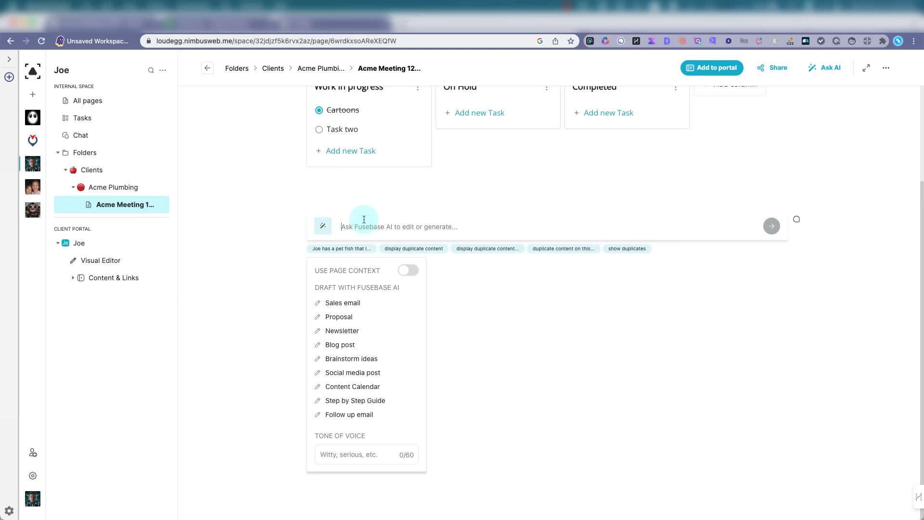
type("Think of")
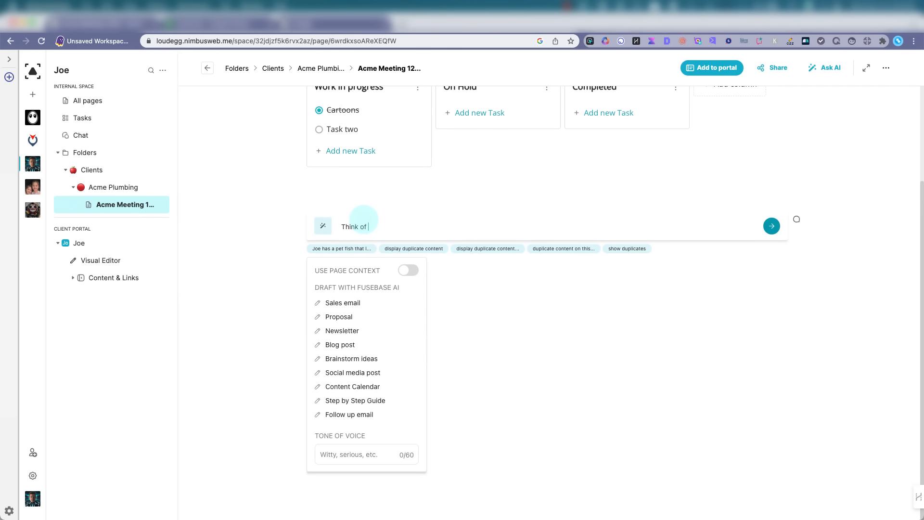
type(" blog post titles for plumbing")
double_click(350, 226)
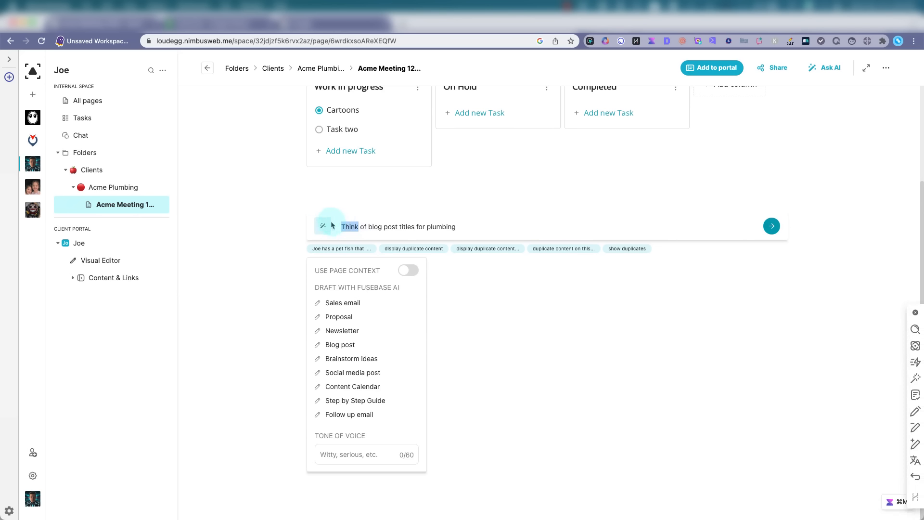
type("Generate")
left_click(480, 226)
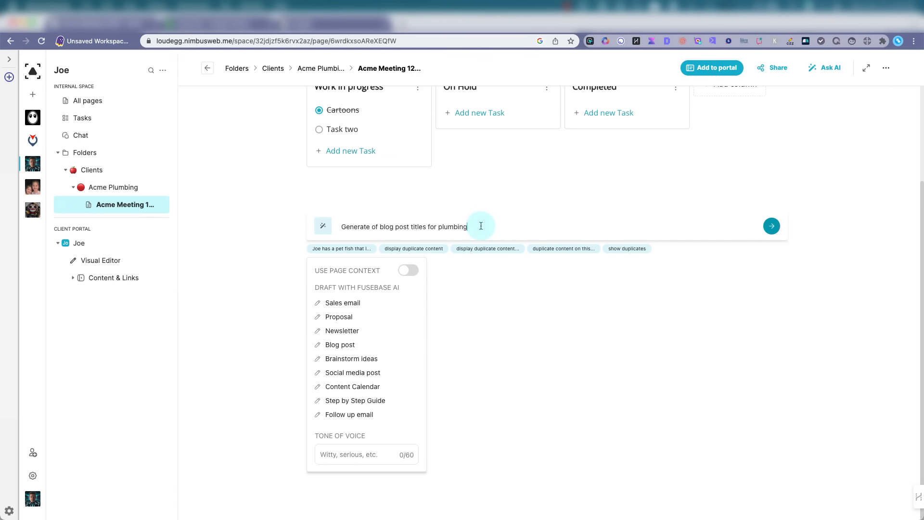
key("Return")
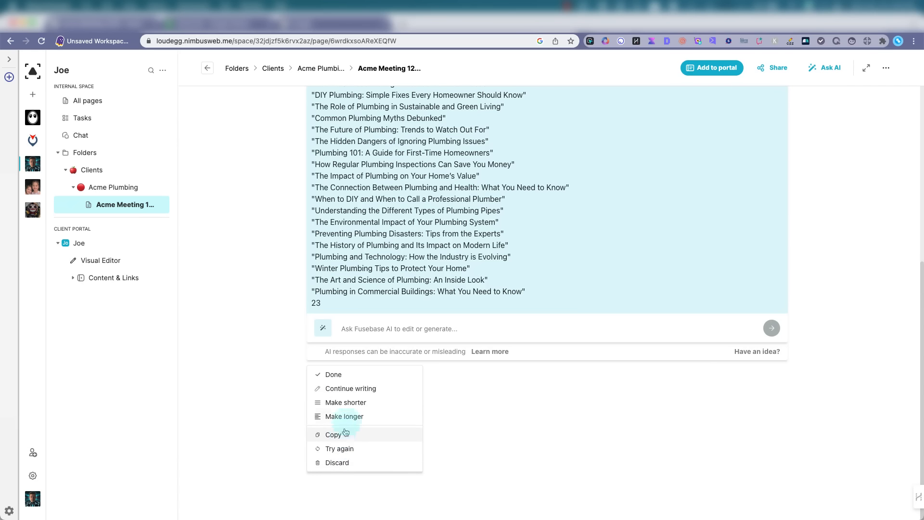
left_click(337, 374)
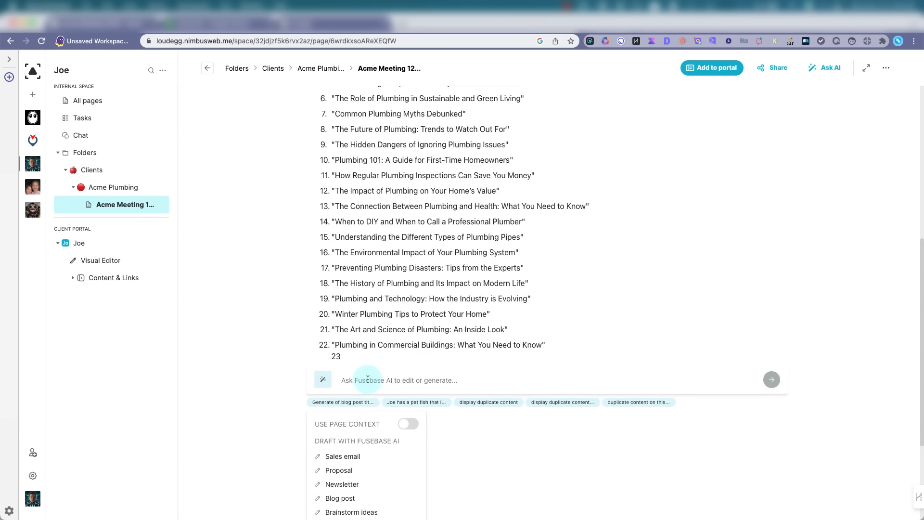
Enable page context for the AI prompt "Write an article about 11", stop the writing partway and keep the generated text.
left_click(404, 424)
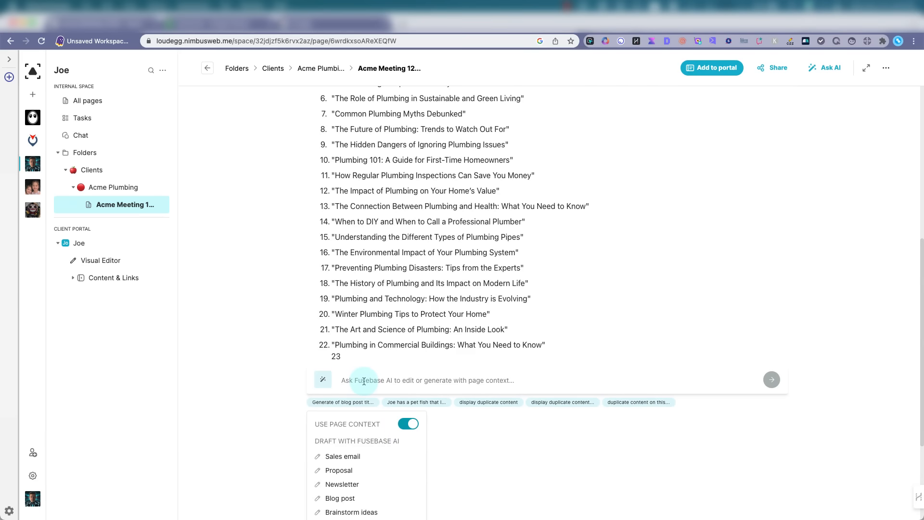
type("Write an article about 11")
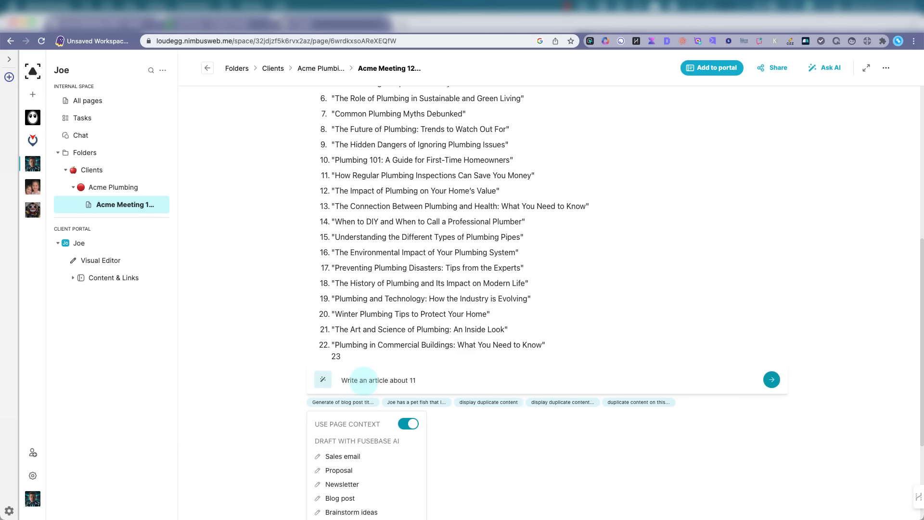
key("Return")
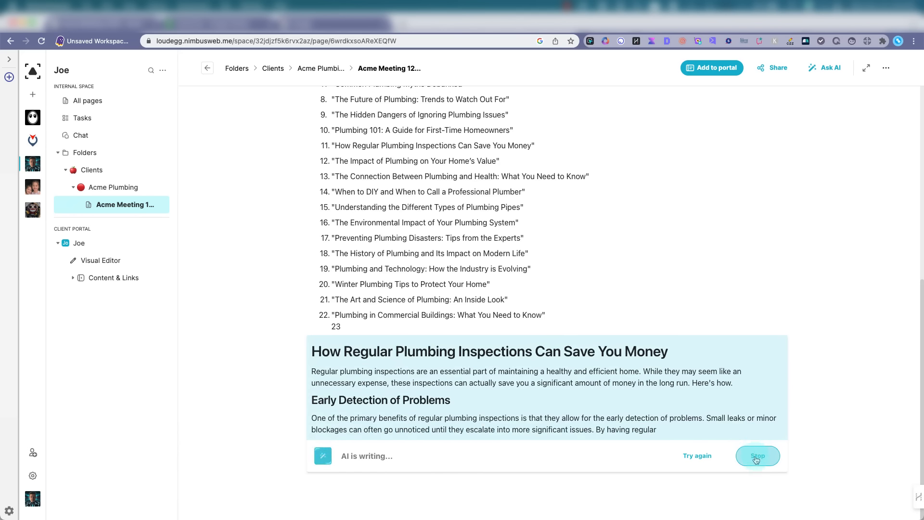
left_click(757, 456)
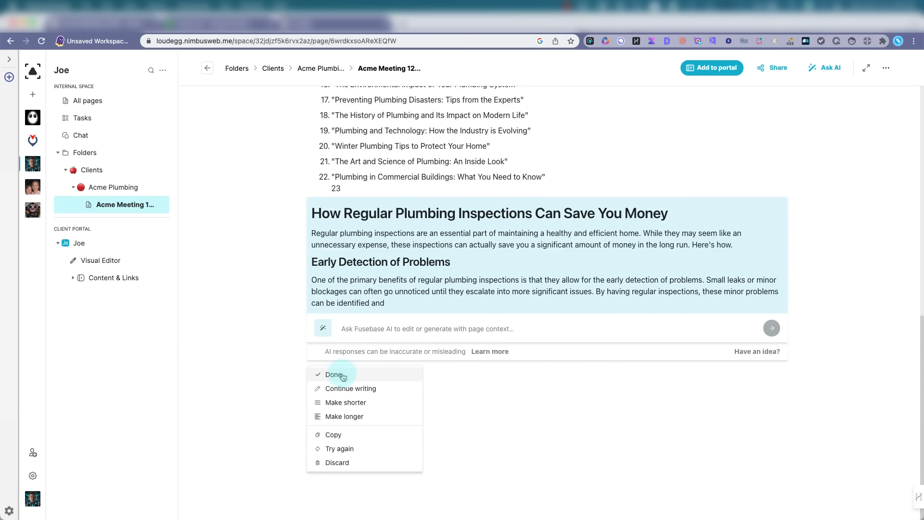
left_click(343, 375)
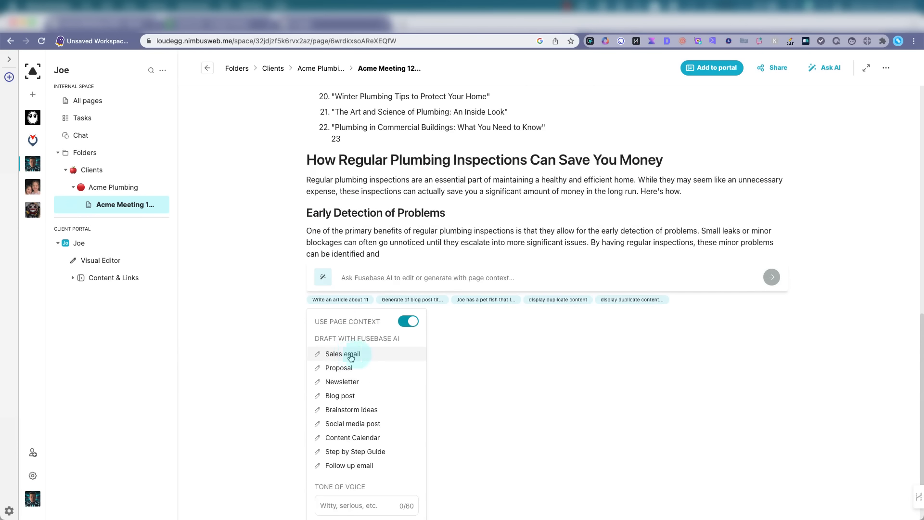
Turn off page context, run an AI prompt for a sales email about selling plumbing pipes, stop it partway and discard the draft.
left_click(408, 322)
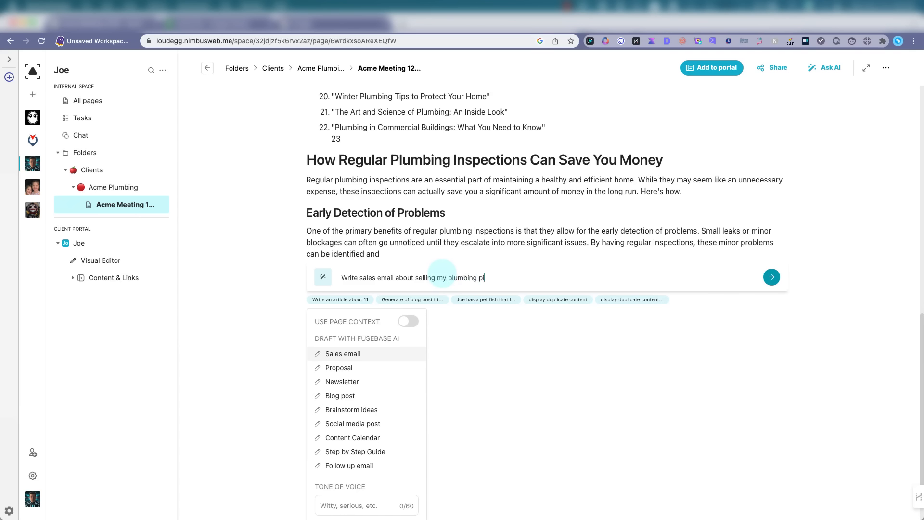
left_click(771, 277)
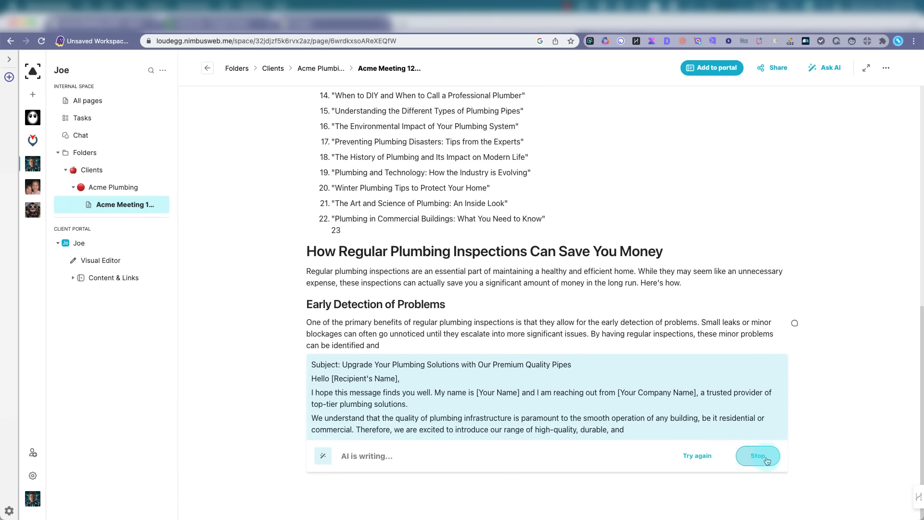
left_click(768, 457)
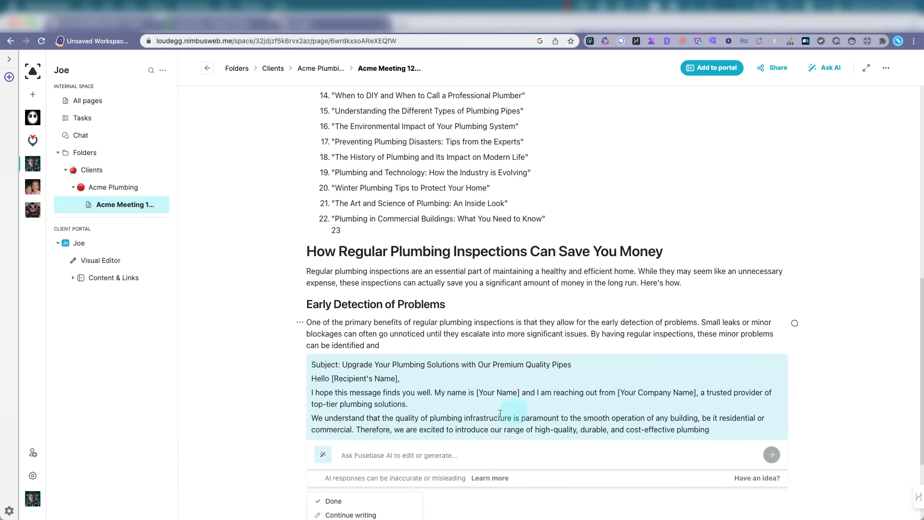
scroll(543, 385, "down", 3)
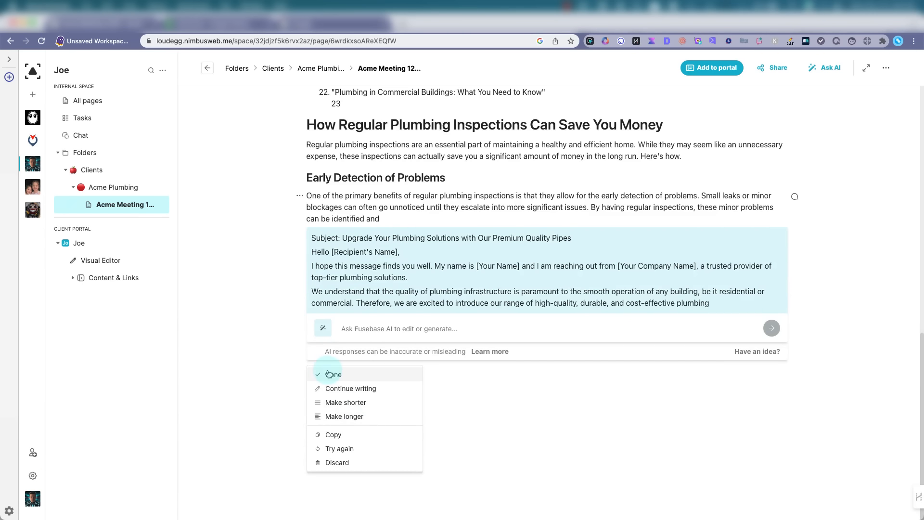
left_click(337, 461)
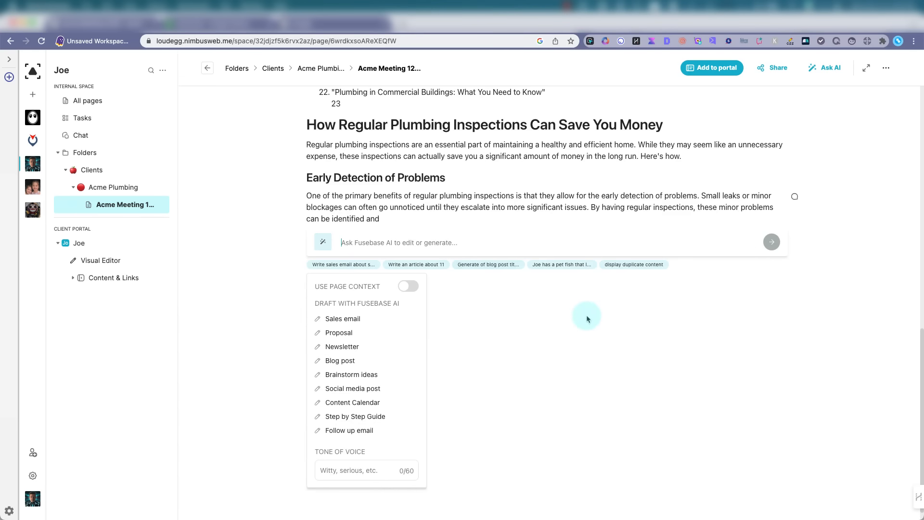
left_click(584, 339)
left_click(487, 298)
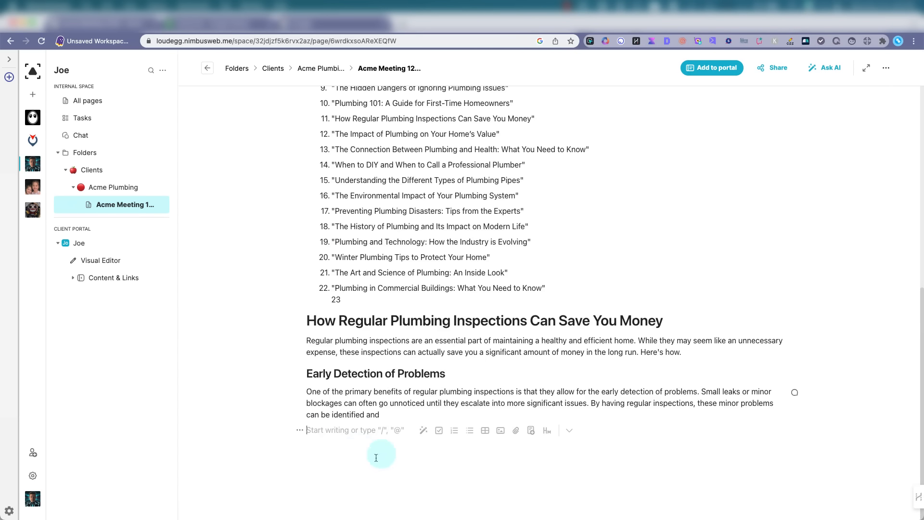
Add a new line below the unfinished article on the page and start a Video Record block there.
scroll(476, 358, "up", 10)
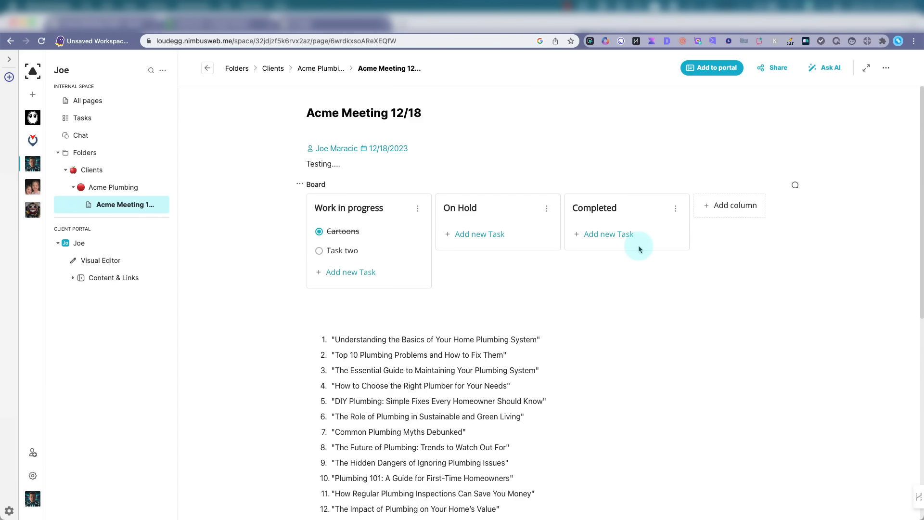
scroll(614, 250, "down", 10)
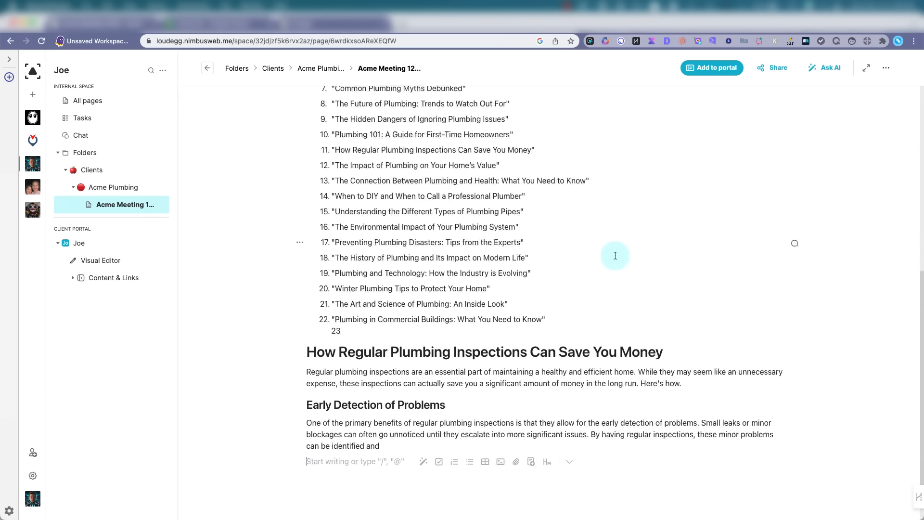
left_click(311, 433)
key("Return")
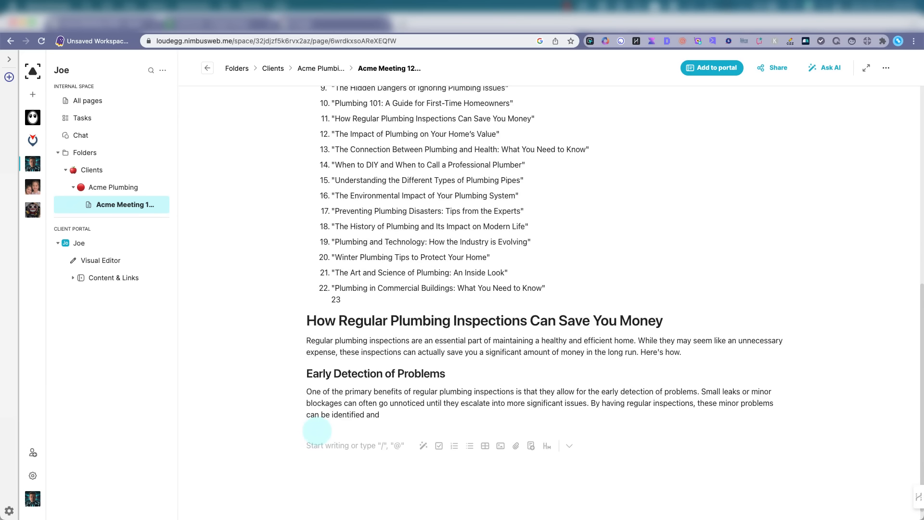
type("/.")
key("BackSpace")
key("BackSpace")
type("/")
scroll(365, 402, "down", 1)
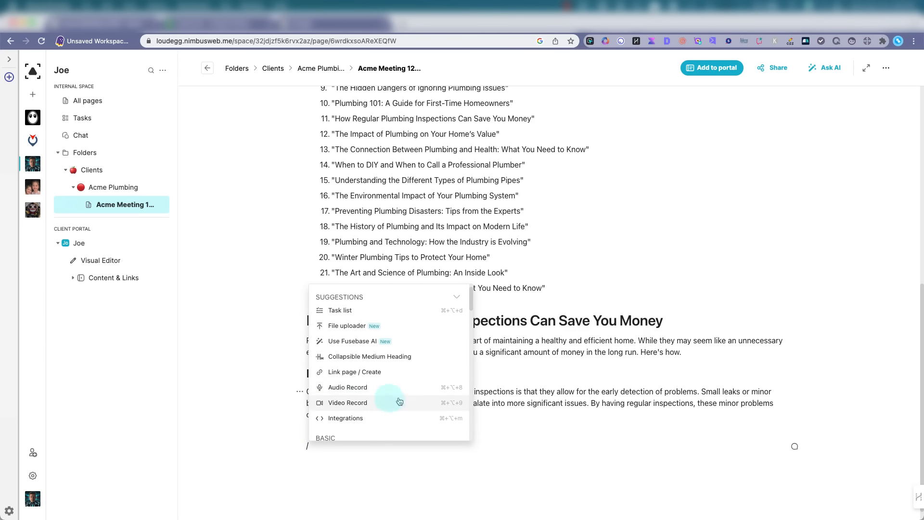
left_click(362, 403)
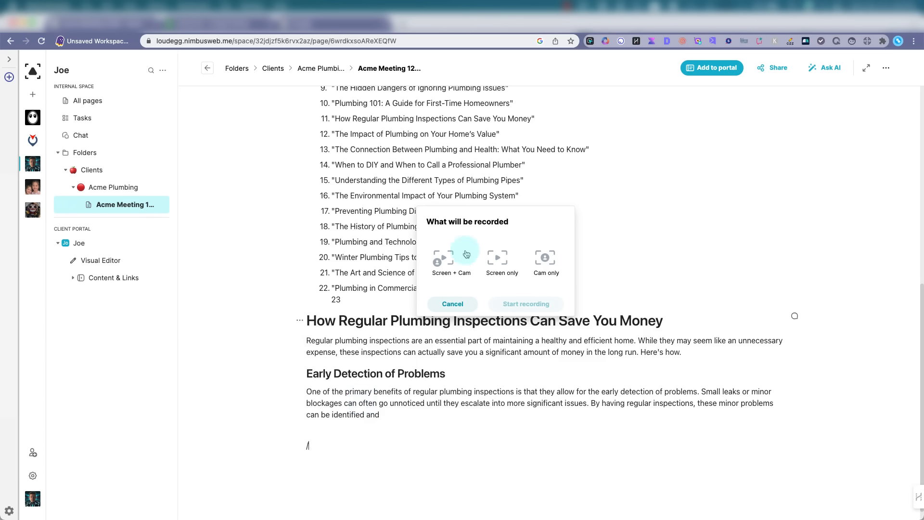
Choose Screen only as the recording type and start recording with the Google browser tab shared.
left_click(499, 259)
left_click(526, 304)
left_click(375, 126)
left_click(586, 332)
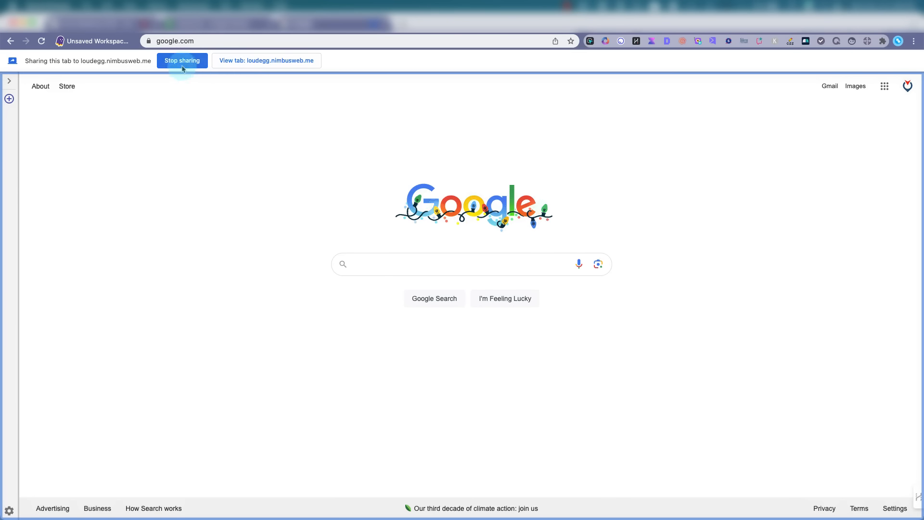
Search Google for "pizza in new york" in the tab being recorded.
left_click(372, 270)
type("pizz")
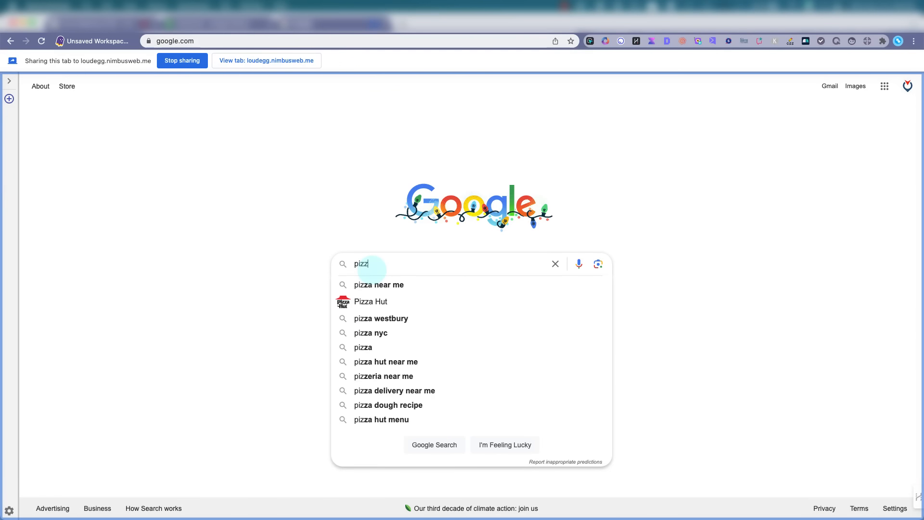
type("a in new ")
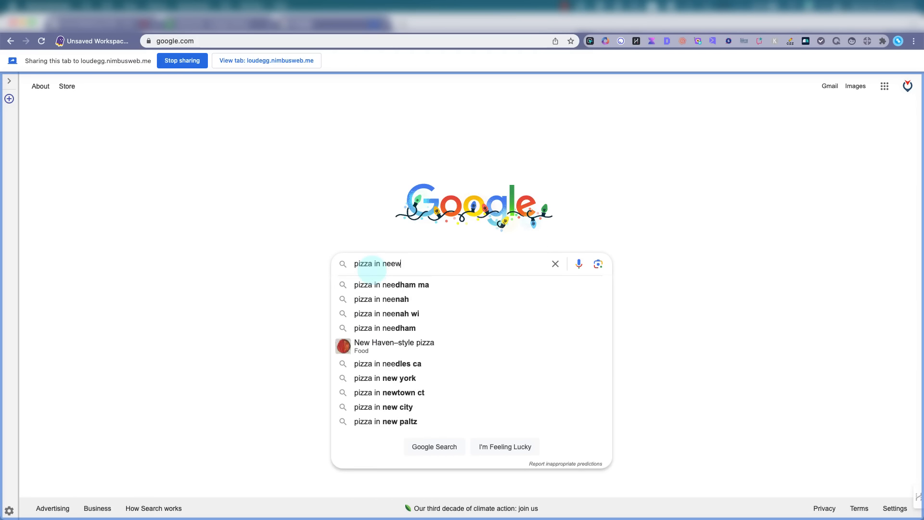
type("york")
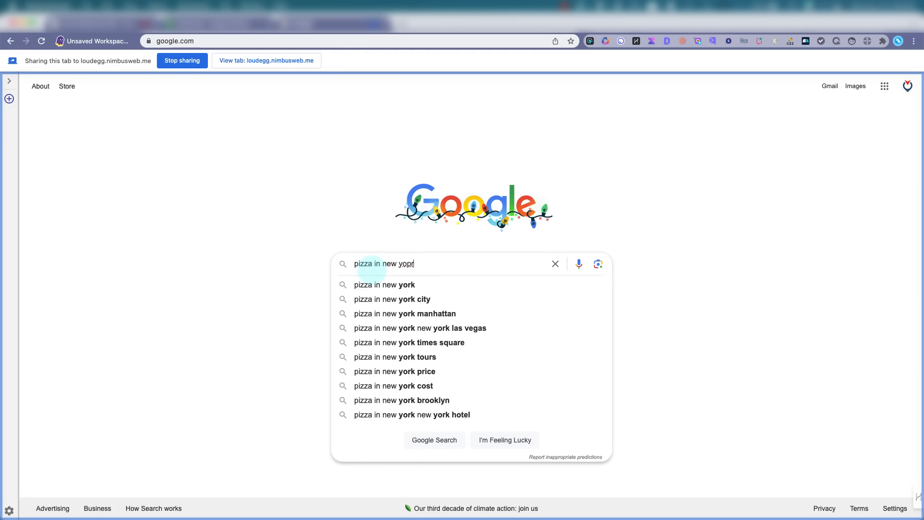
key("Return")
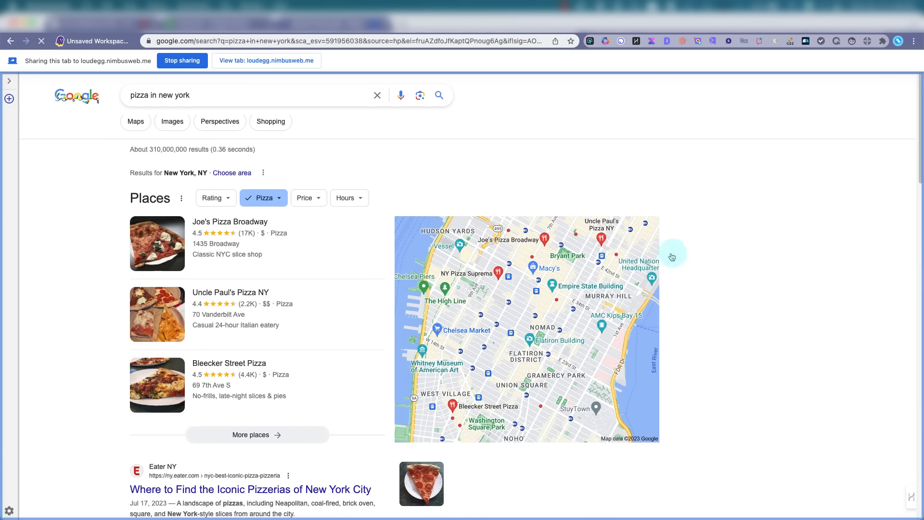
From the search results, open The Infatuation's "The 20 Best Pizza Places In NYC" article and browse down to its first spot.
scroll(673, 255, "down", 3)
scroll(676, 254, "down", 4)
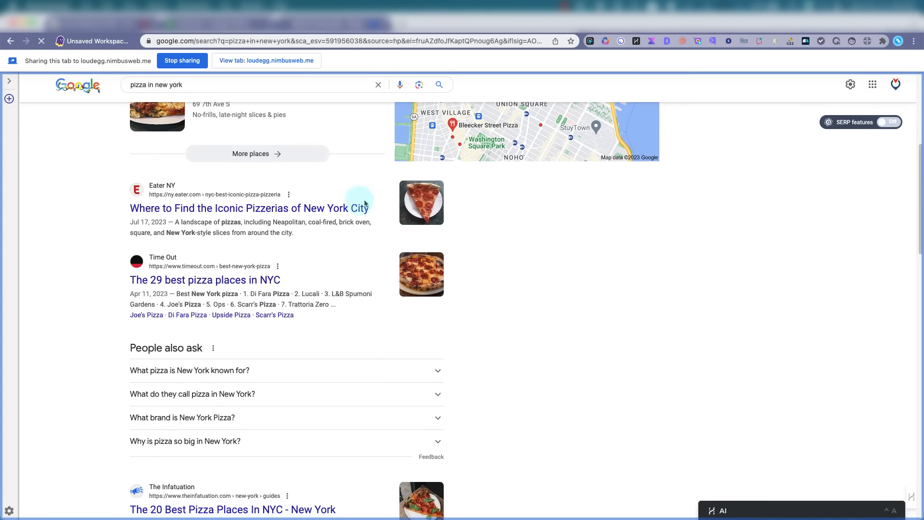
scroll(250, 246, "down", 7)
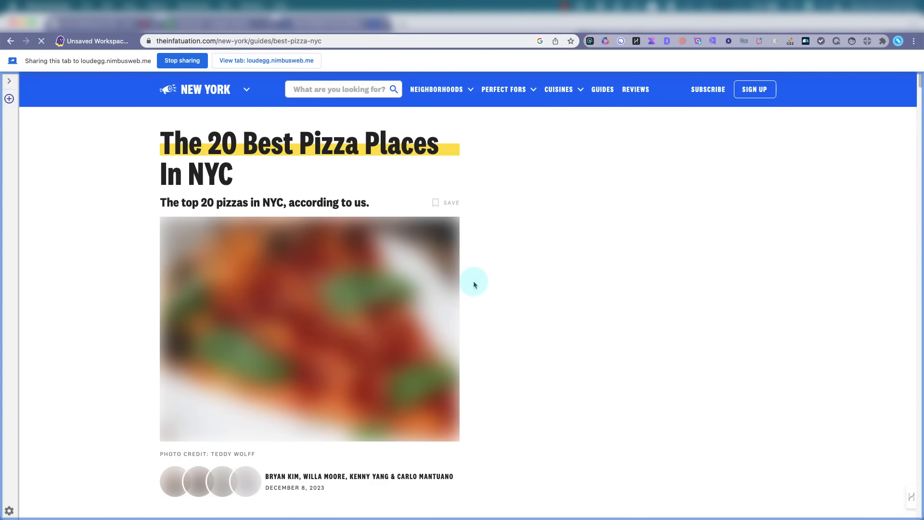
scroll(542, 279, "down", 10)
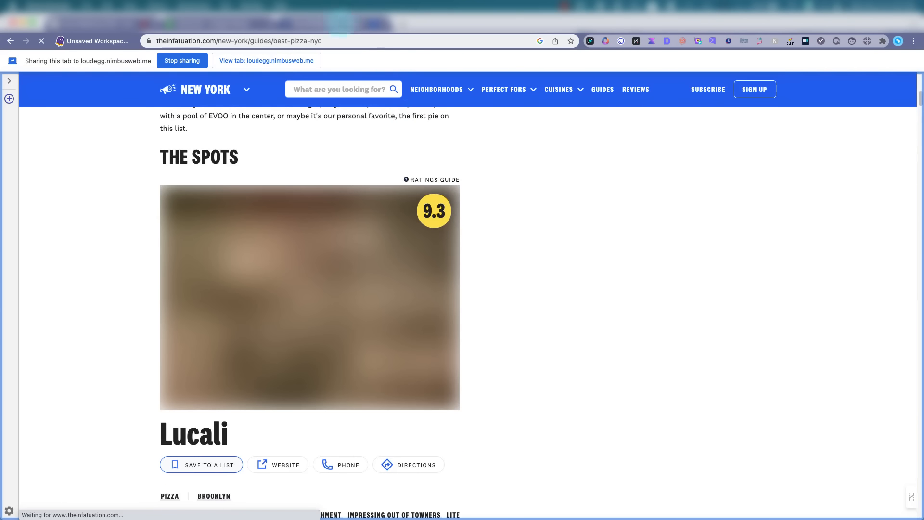
Stop sharing the tab to end the recording, and return to the Acme Meeting 12/18 page.
left_click(169, 61)
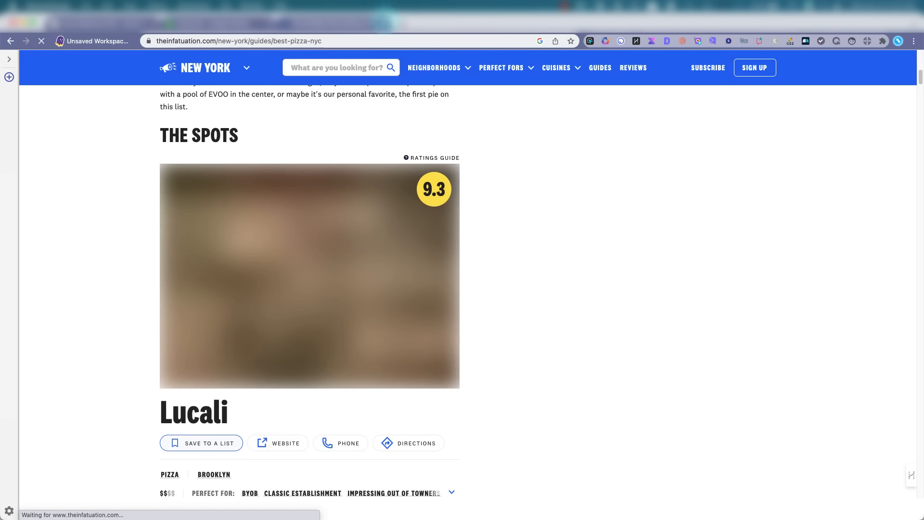
left_click(384, 23)
left_click(116, 23)
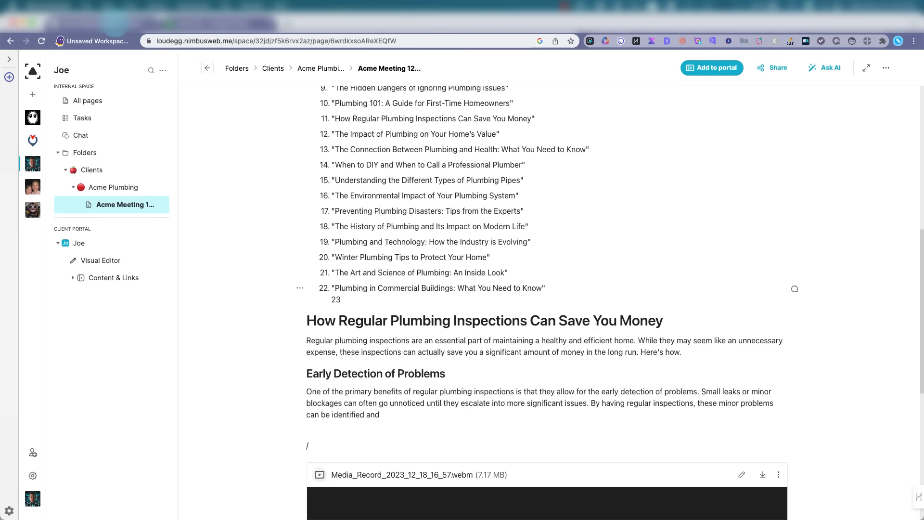
Look over the whole Acme Meeting 12/18 page, from the task board to the embedded video recording.
scroll(504, 293, "down", 5)
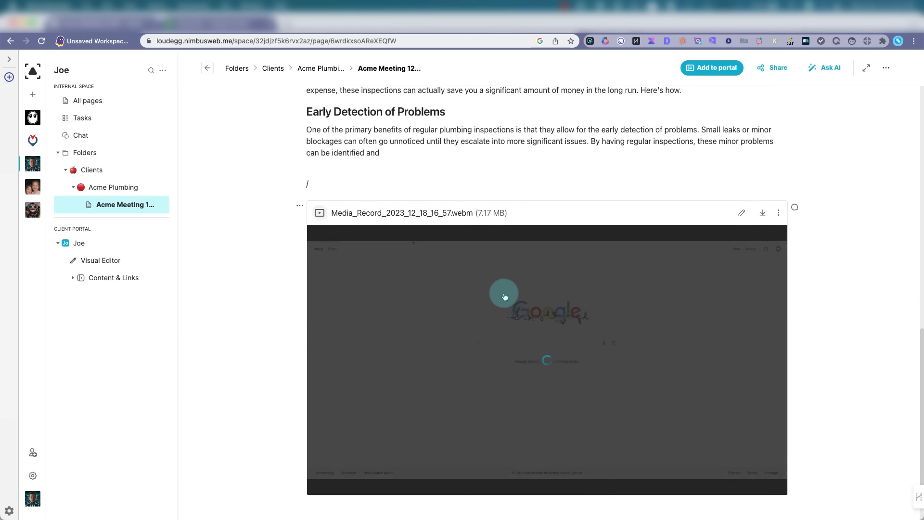
scroll(795, 262, "up", 10)
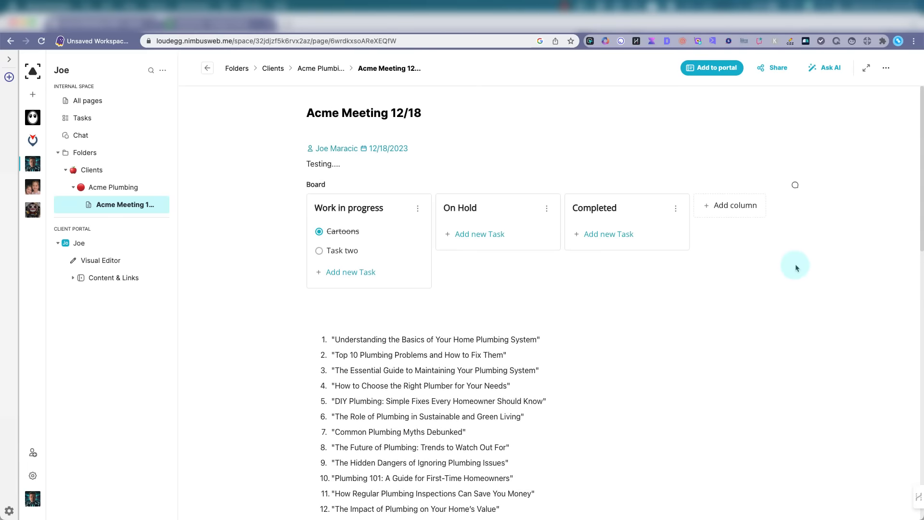
scroll(795, 263, "down", 3)
scroll(792, 268, "up", 3)
scroll(755, 262, "down", 12)
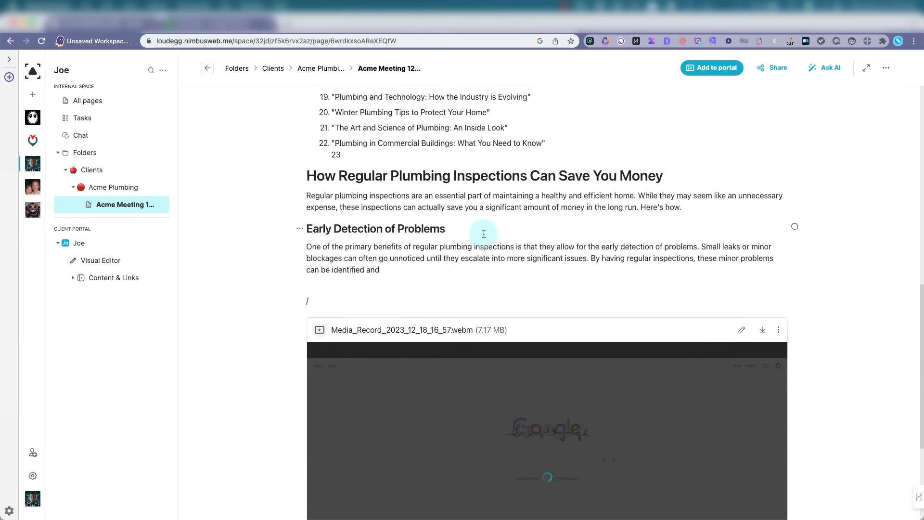
scroll(482, 233, "down", 3)
scroll(633, 250, "up", 9)
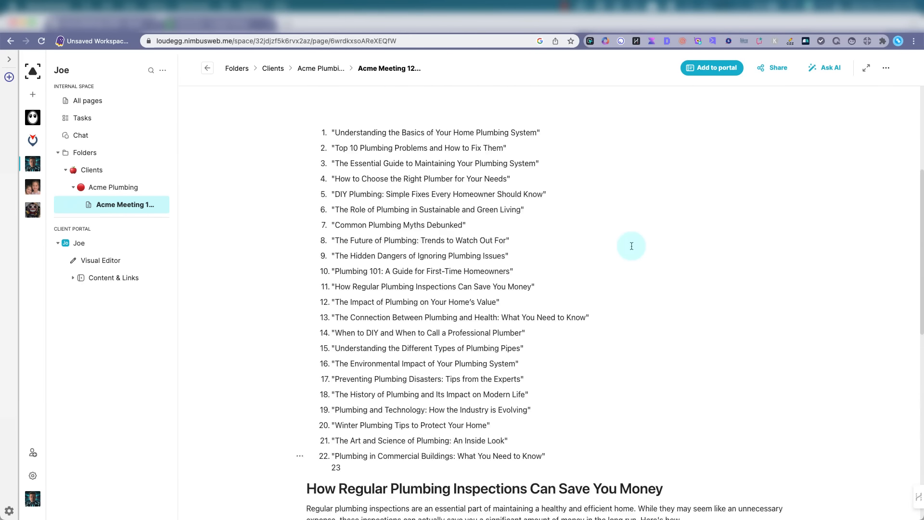
scroll(632, 246, "down", 10)
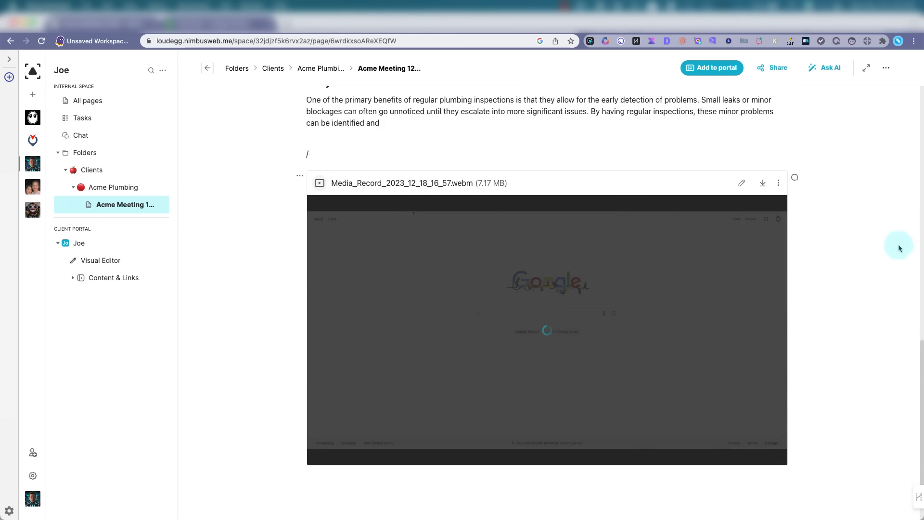
scroll(611, 207, "down", 1)
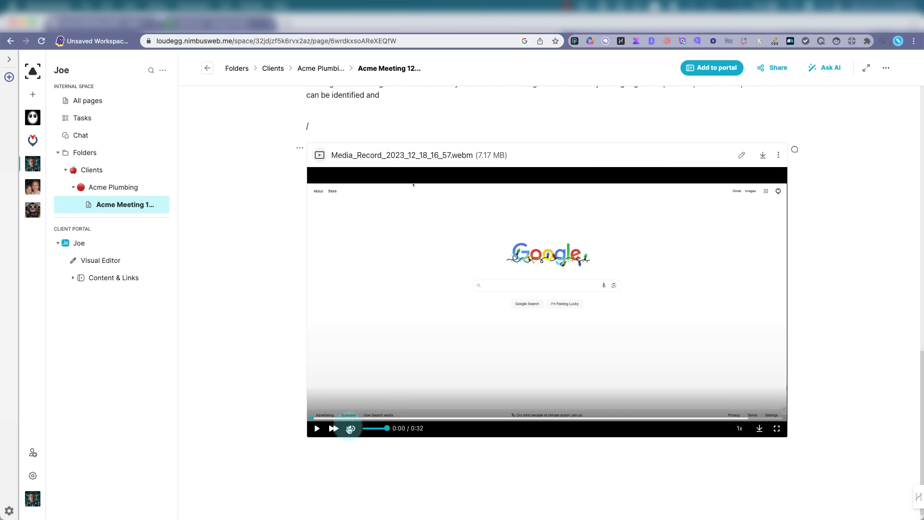
Play the embedded recording, skipping ahead to about 0:11, and open its video editor and finish without edits.
left_click(317, 428)
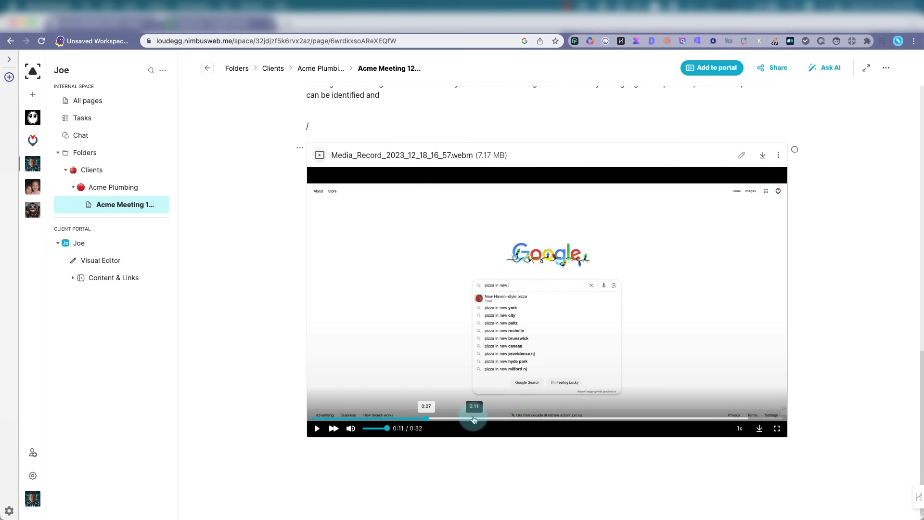
left_click(478, 418)
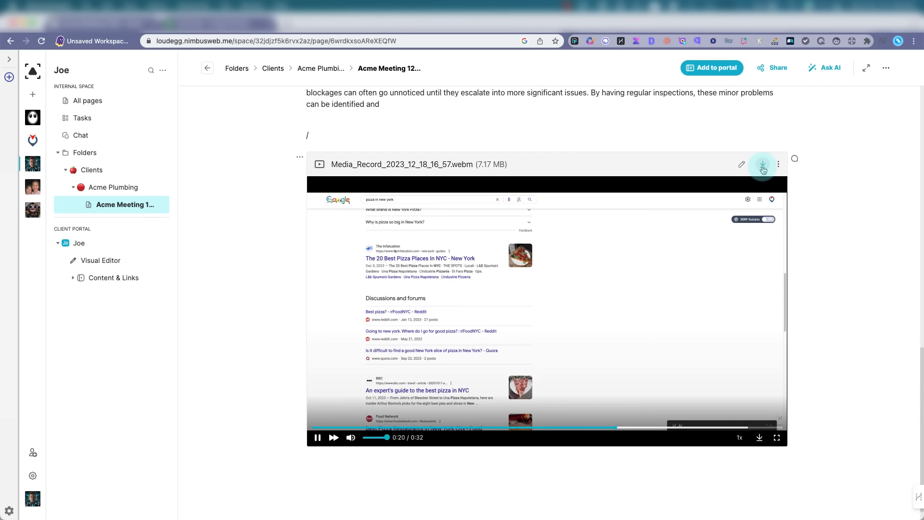
left_click(742, 166)
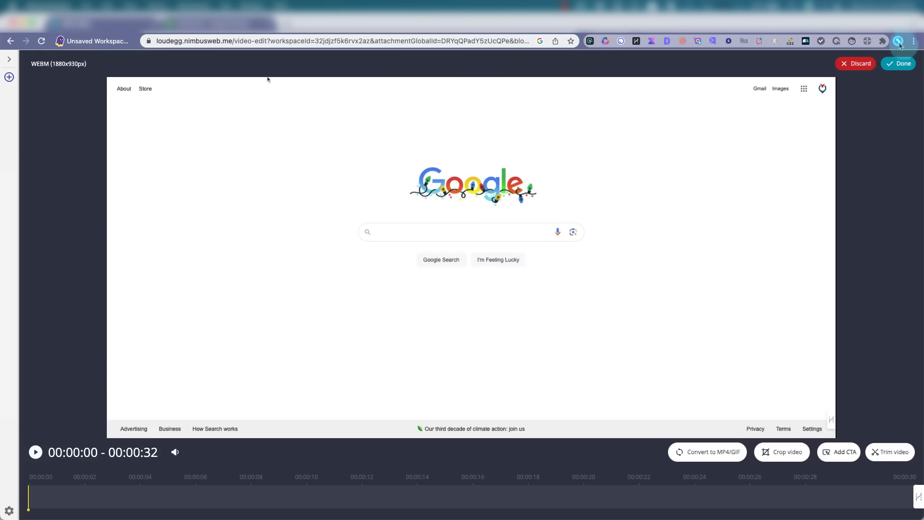
left_click(902, 64)
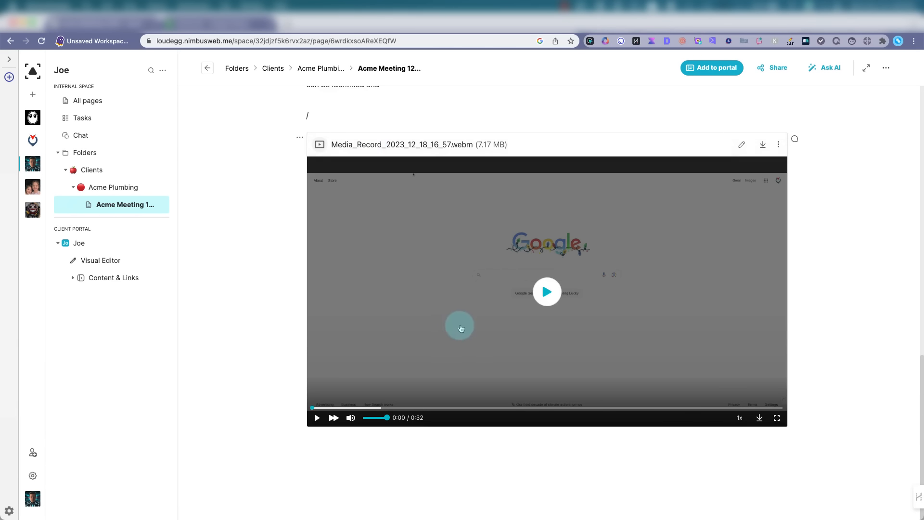
Open the web sharing options of the Acme Meeting 12/18 page and enable its shared link.
scroll(455, 324, "up", 15)
scroll(454, 326, "up", 3)
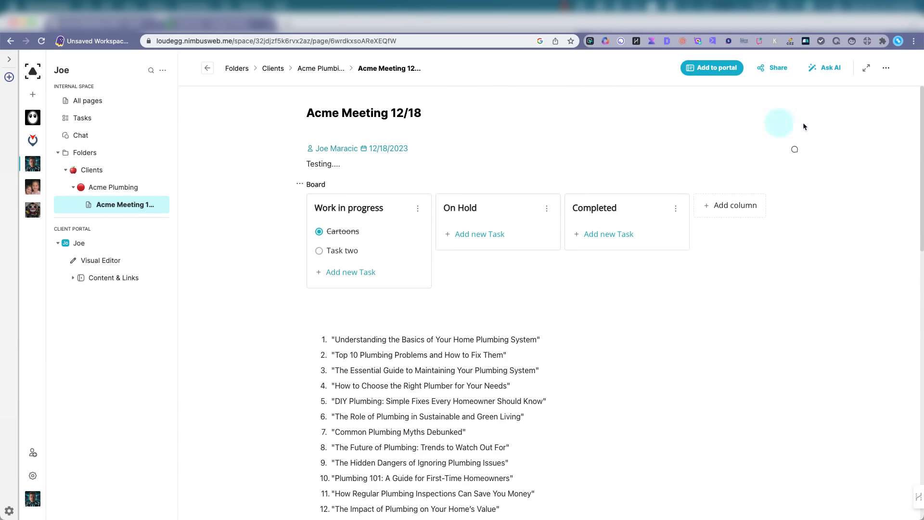
left_click(775, 72)
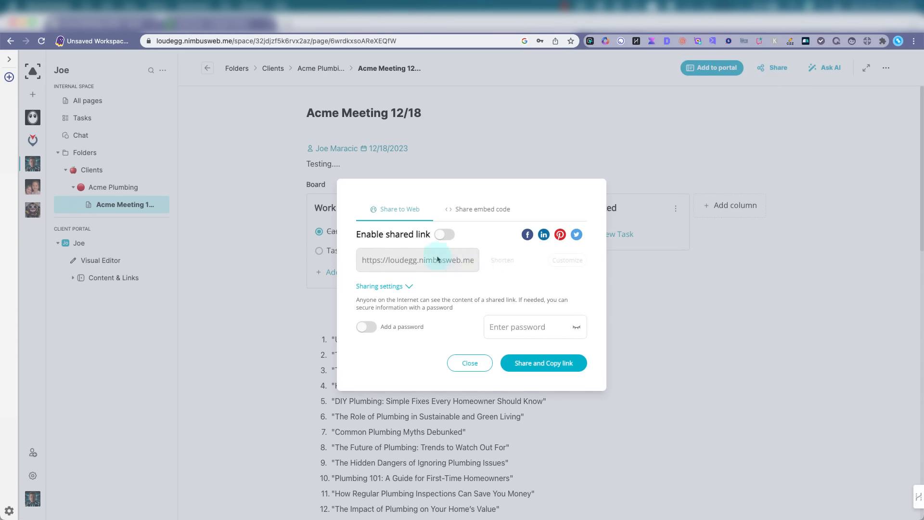
left_click(444, 235)
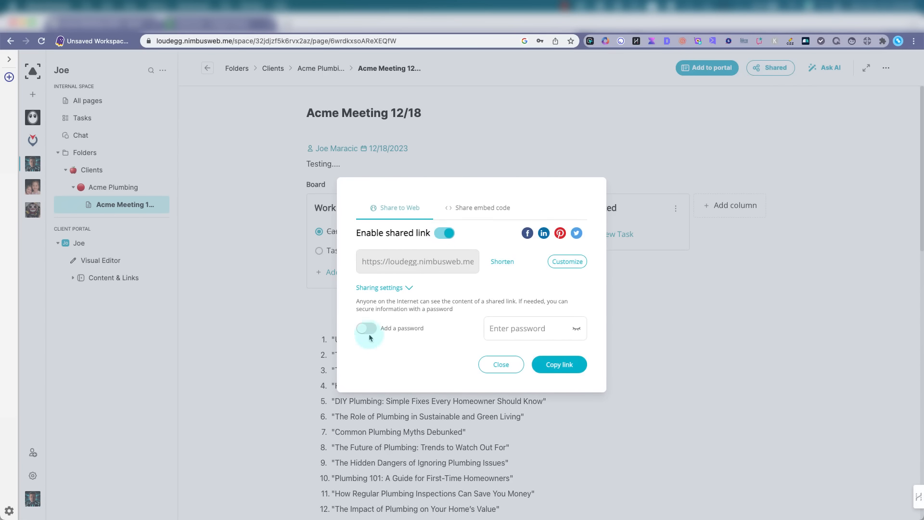
left_click(446, 235)
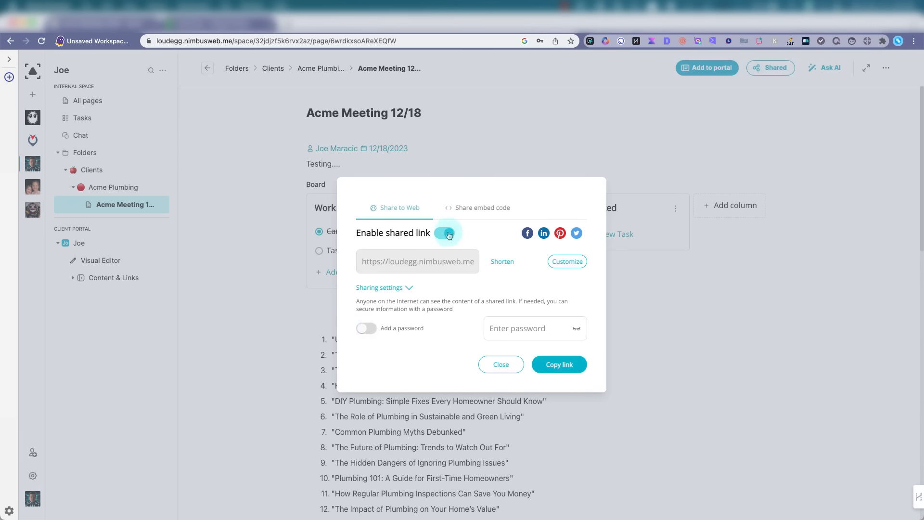
View the embed code sharing options of the Acme Meeting 12/18 page and close the sharing dialog.
left_click(482, 208)
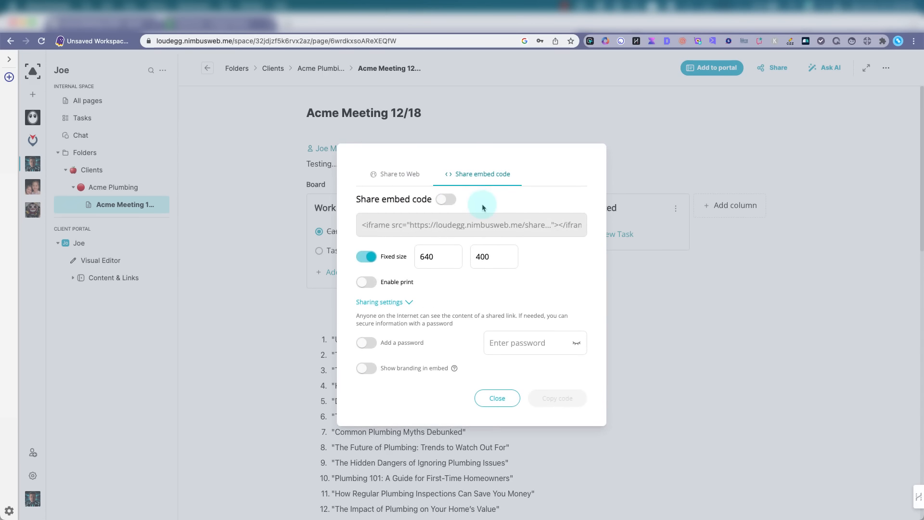
left_click(497, 398)
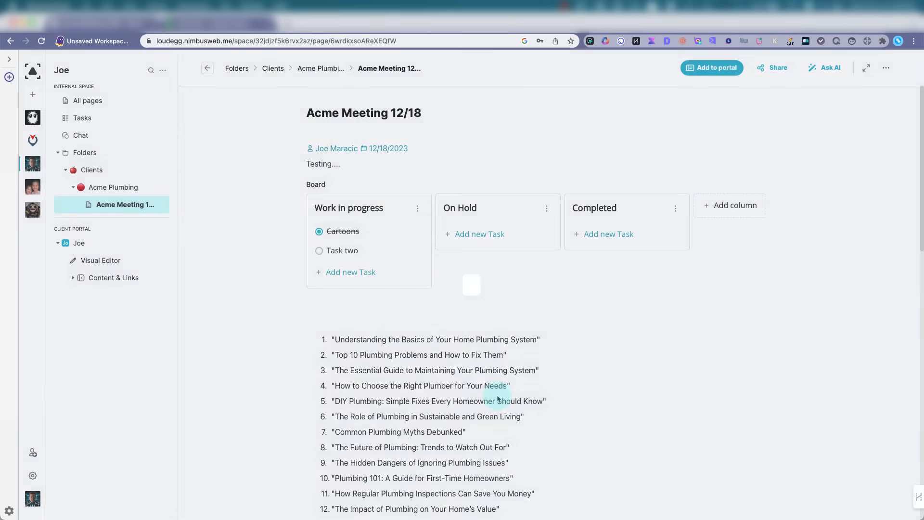
Insert an Integrations embed block below the video recording on the Acme Meeting 12/18 page.
scroll(330, 447, "down", 10)
type("/")
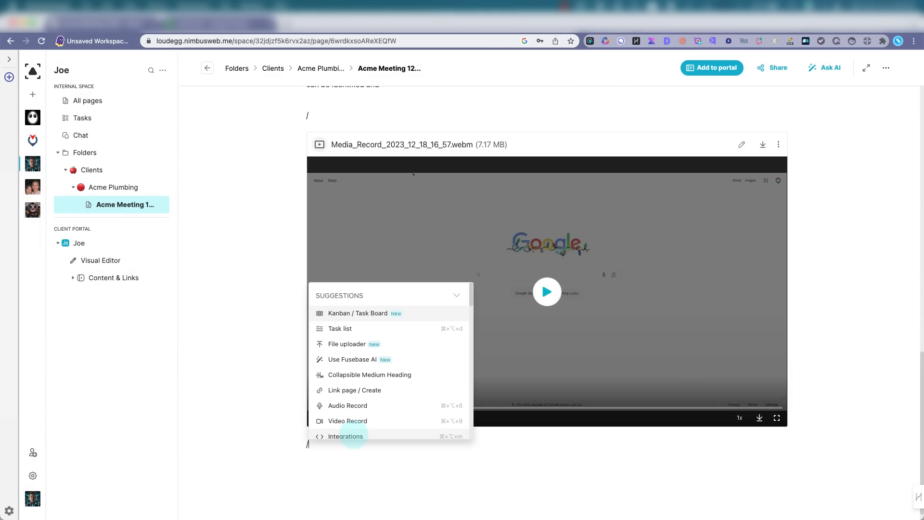
scroll(361, 355, "down", 2)
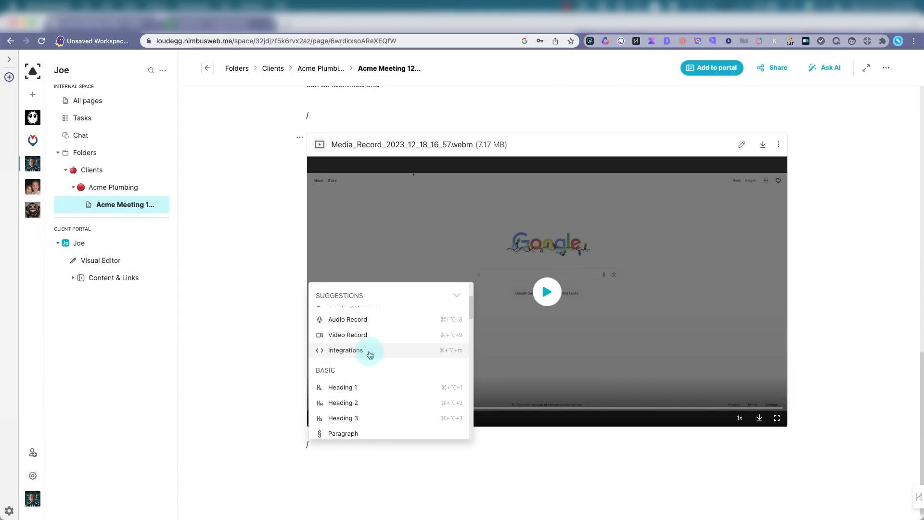
left_click(370, 355)
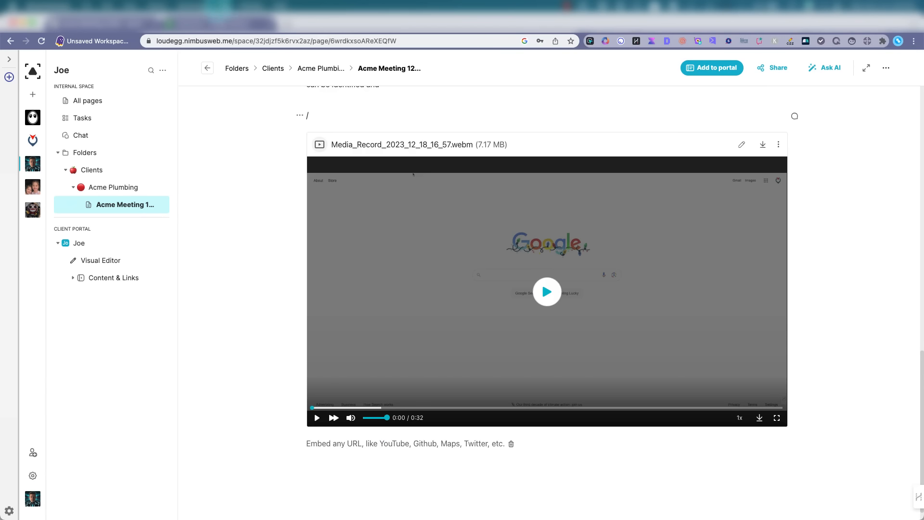
Copy the share link of the Keywords spreadsheet in Google Sheets and embed it in the new block on the meeting page.
left_click(210, 22)
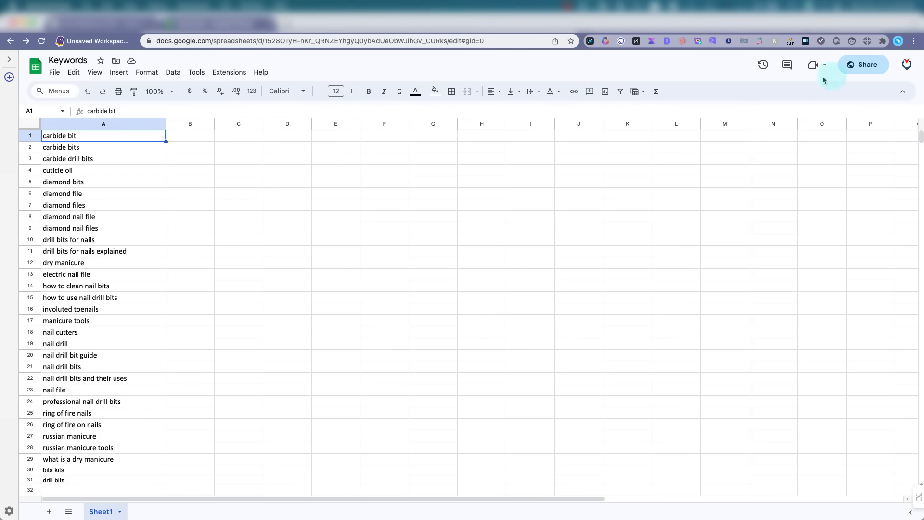
left_click(862, 72)
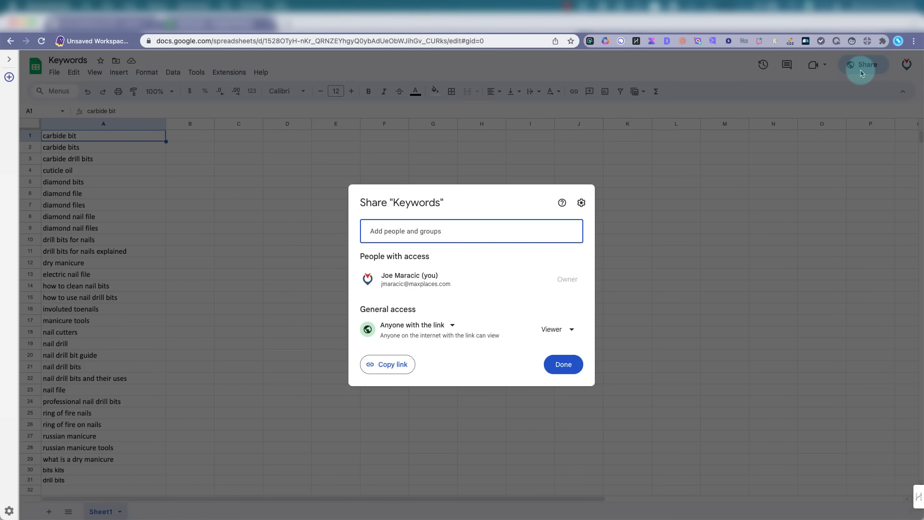
left_click(399, 364)
left_click(107, 23)
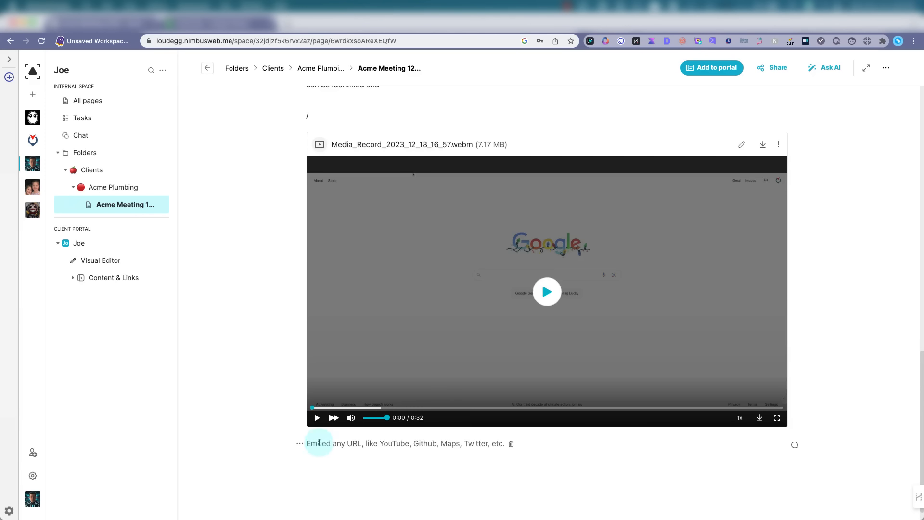
key("super+v")
Look over the embedded Keywords spreadsheet and the rest of the Acme Meeting 12/18 page.
scroll(435, 431, "down", 6)
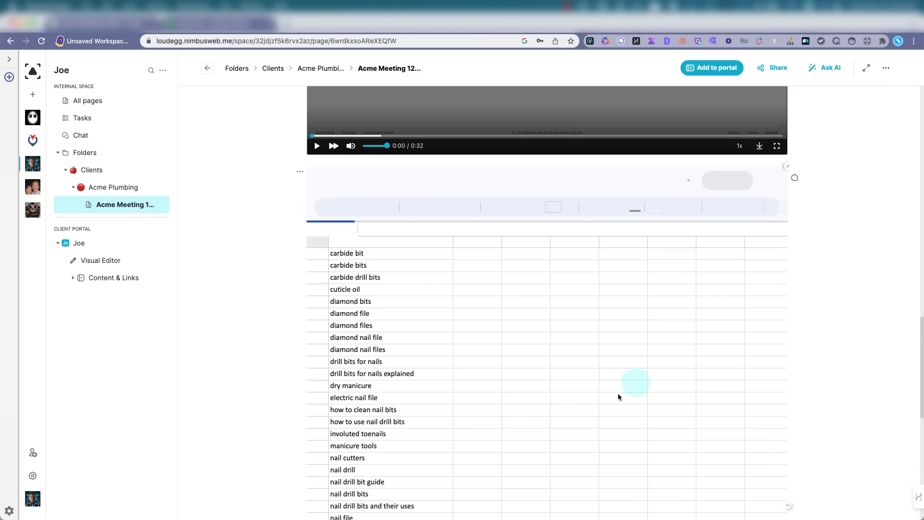
scroll(656, 332, "up", 3)
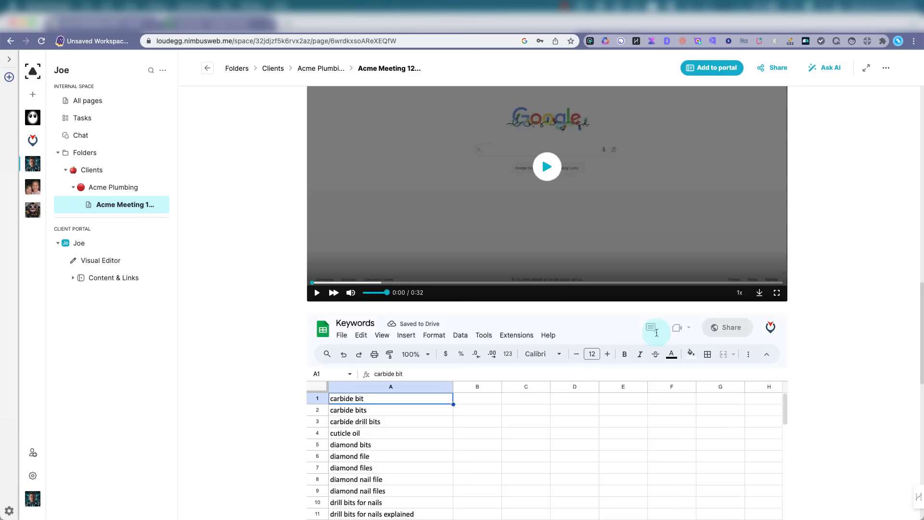
scroll(656, 332, "down", 7)
scroll(655, 336, "down", 2)
scroll(658, 335, "up", 2)
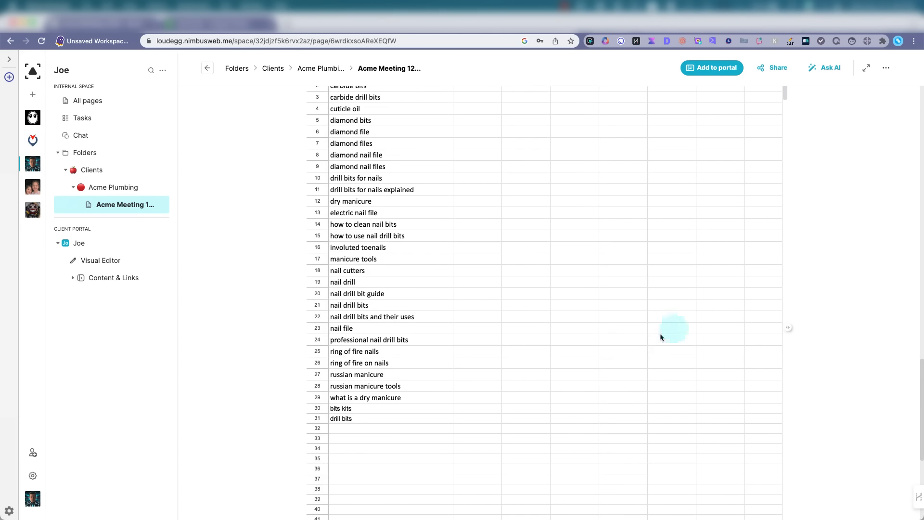
scroll(387, 190, "up", 20)
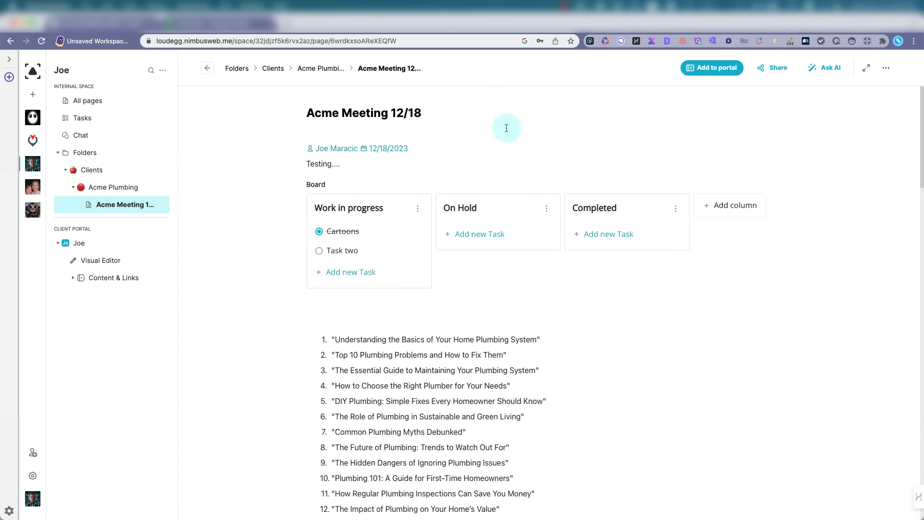
scroll(588, 332, "down", 20)
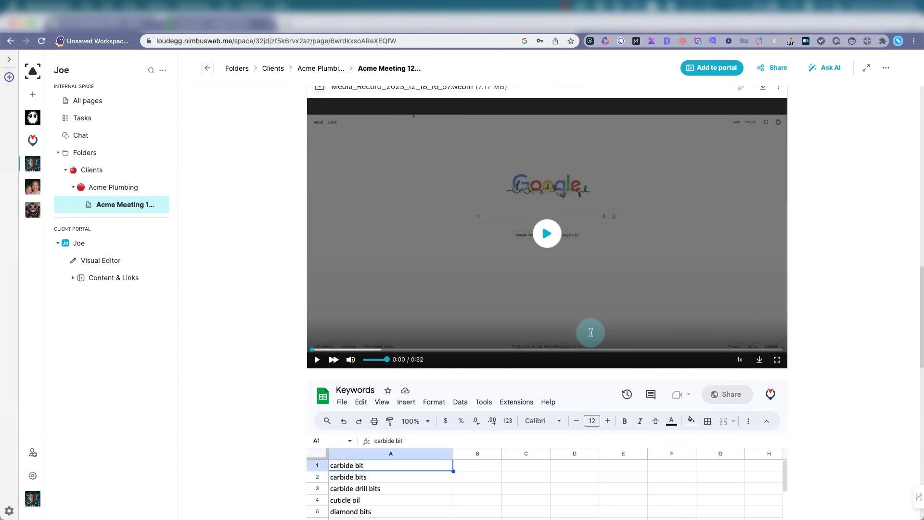
Insert a table on the empty line below the embedded Keywords spreadsheet.
scroll(590, 332, "down", 10)
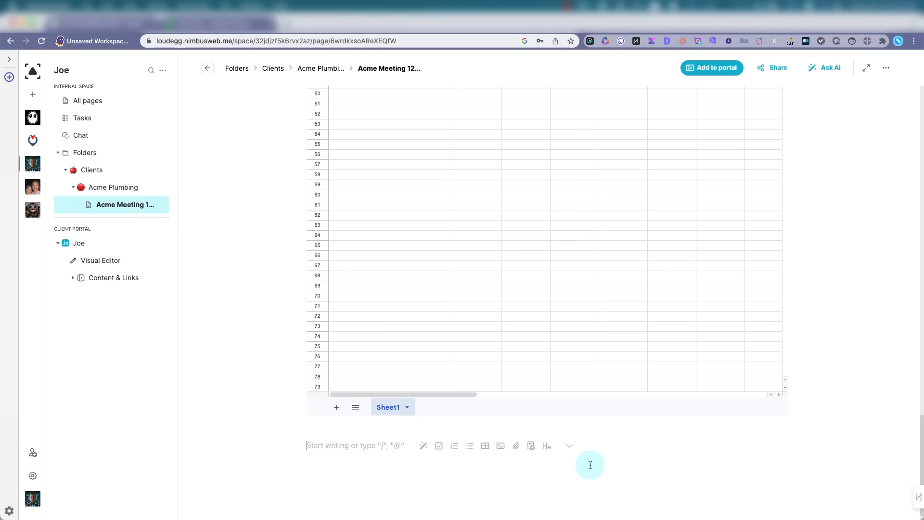
left_click(485, 446)
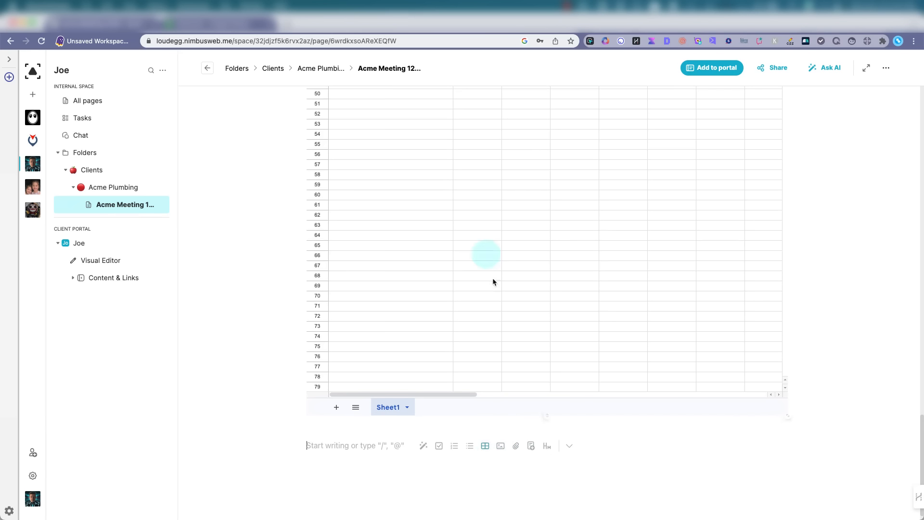
scroll(459, 193, "up", 3)
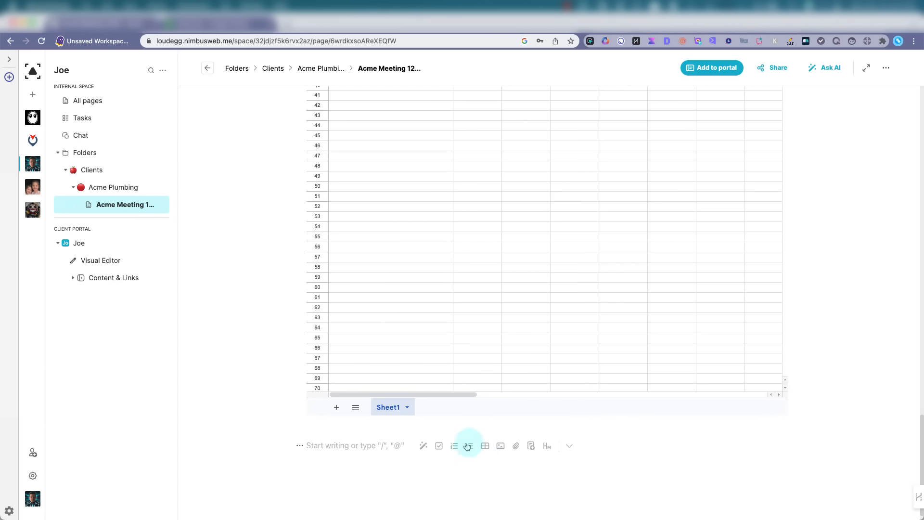
left_click(486, 446)
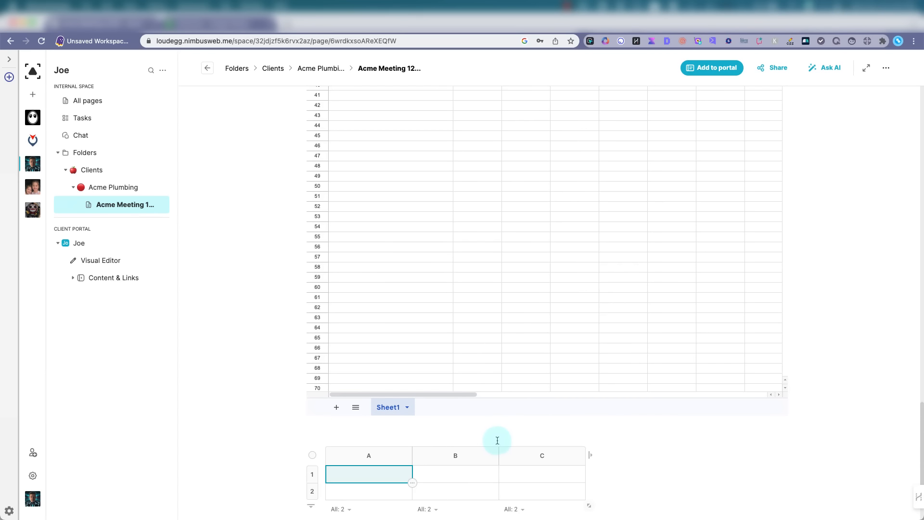
Extend the new table with columns D and E and rows 3 and 4.
scroll(479, 422, "down", 2)
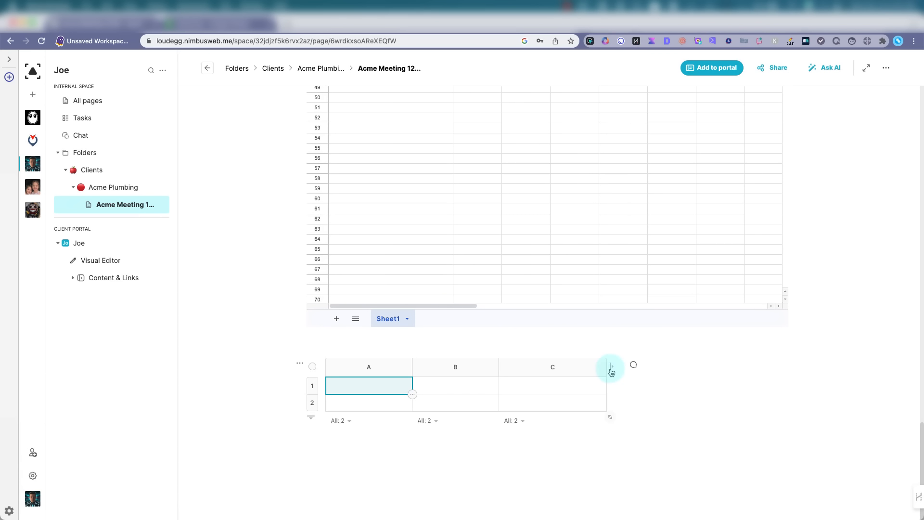
left_click(608, 367)
left_click(697, 368)
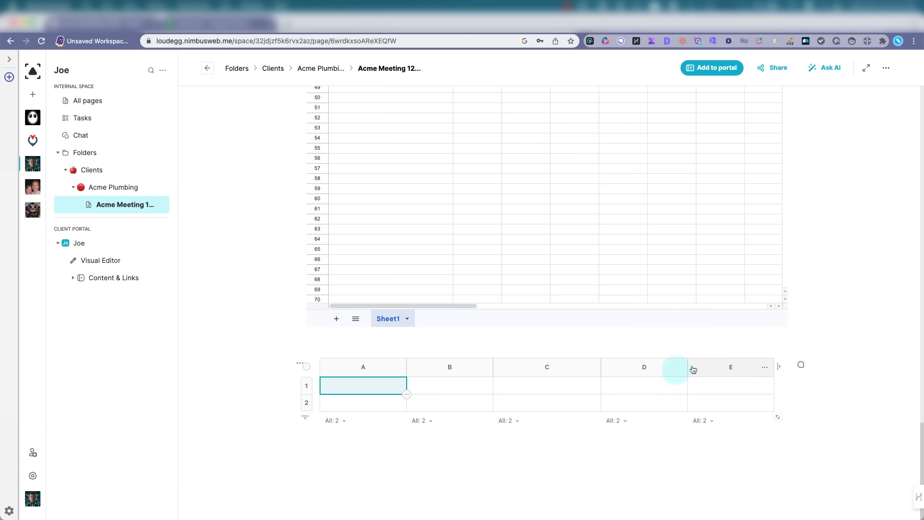
left_click(308, 417)
left_click(308, 417)
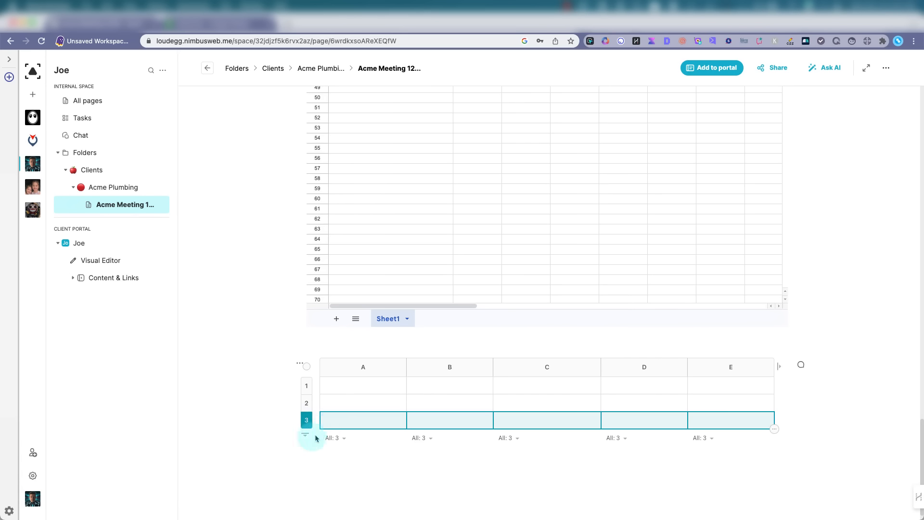
left_click(305, 435)
Change cell A1 of the table to the Progress type and set its progress to 41%.
left_click(364, 388)
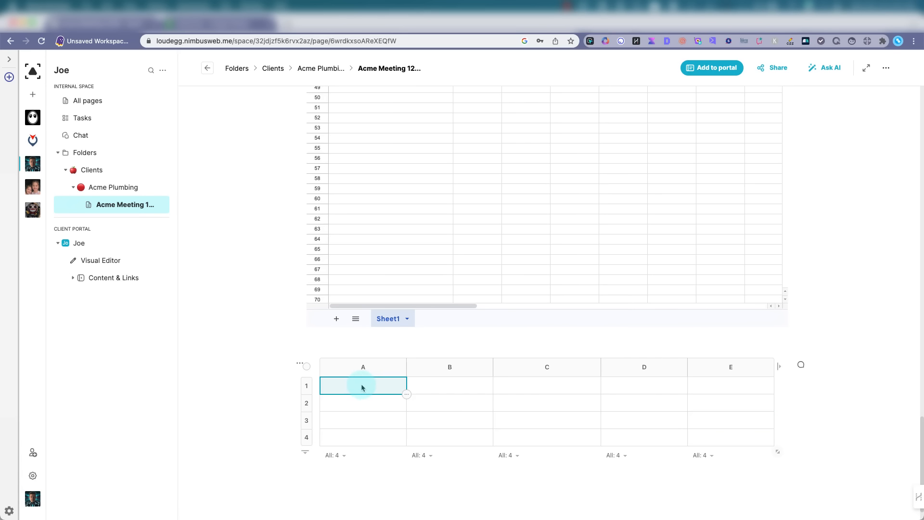
right_click(362, 388)
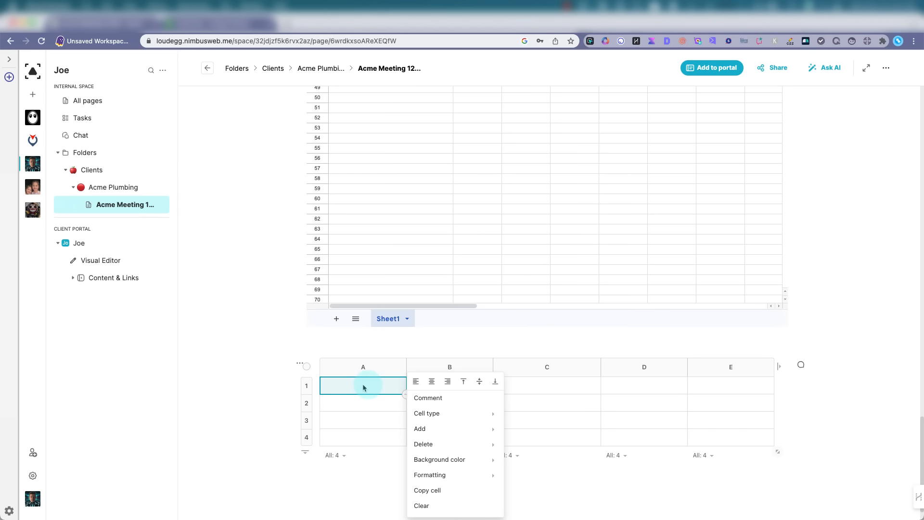
left_click(429, 415)
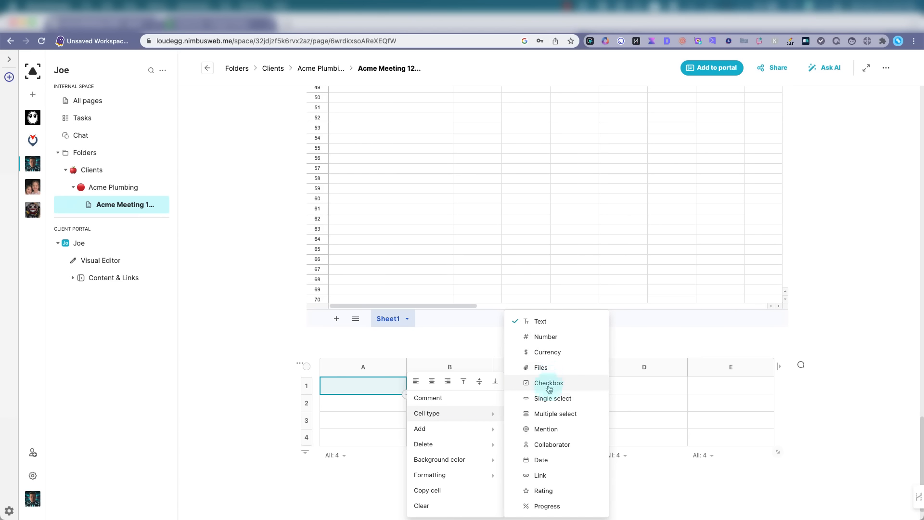
left_click(553, 505)
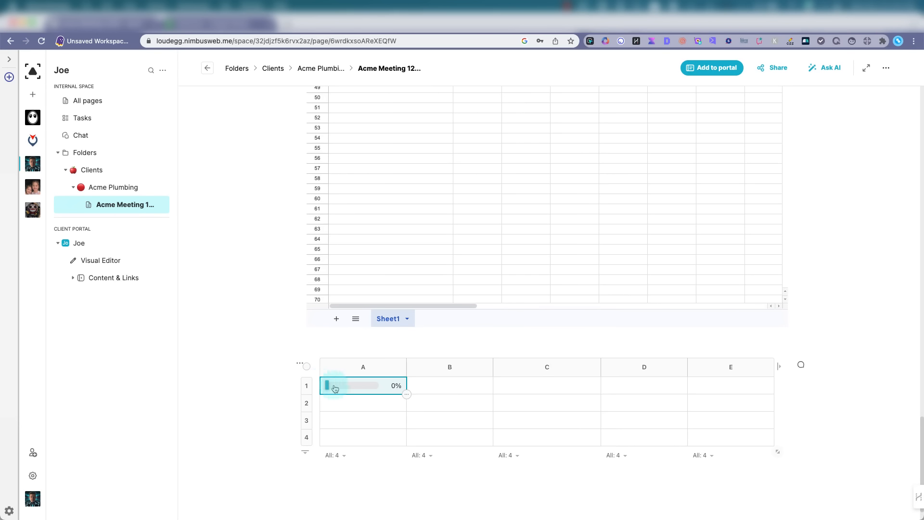
left_click_drag(330, 388, 348, 386)
Change cell B1 to the Checkbox type and tick it.
left_click(450, 387)
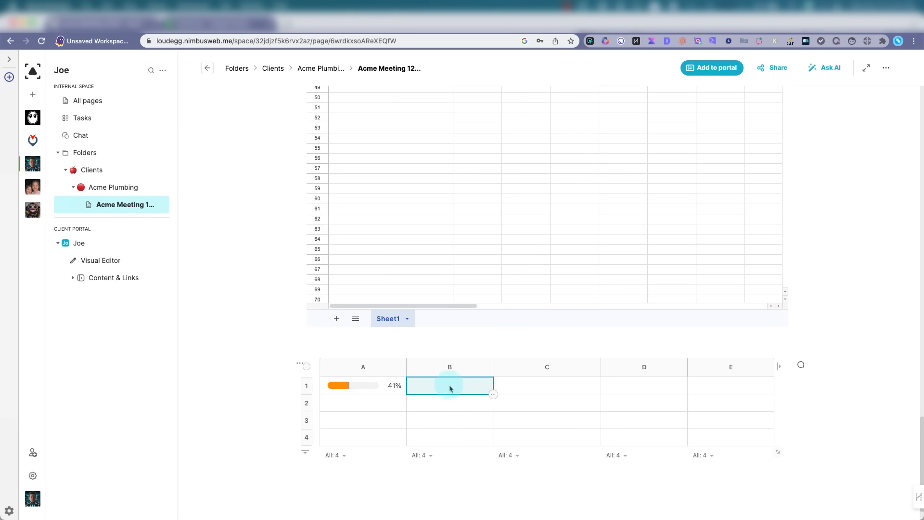
right_click(450, 387)
mouse_move(554, 413)
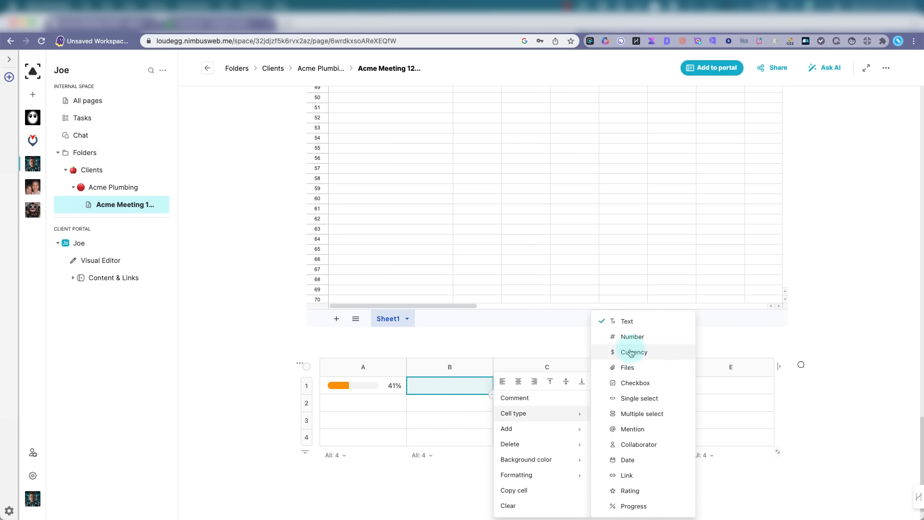
left_click(631, 382)
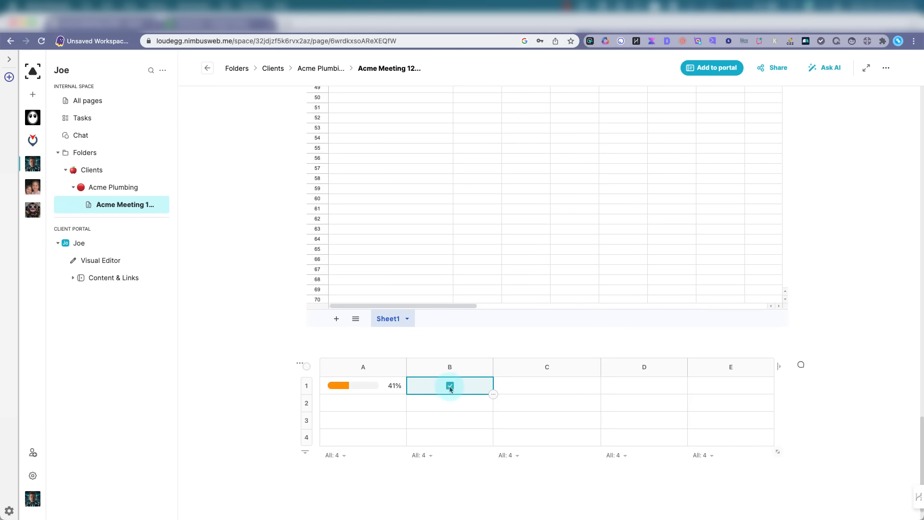
Give cell C1 of the table a red background color.
left_click(547, 388)
right_click(543, 386)
left_click(621, 412)
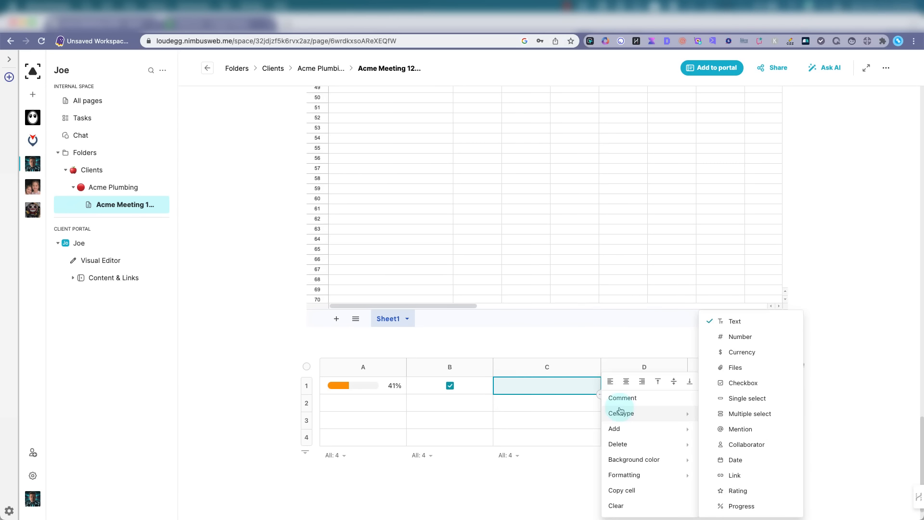
mouse_move(655, 458)
left_click(705, 455)
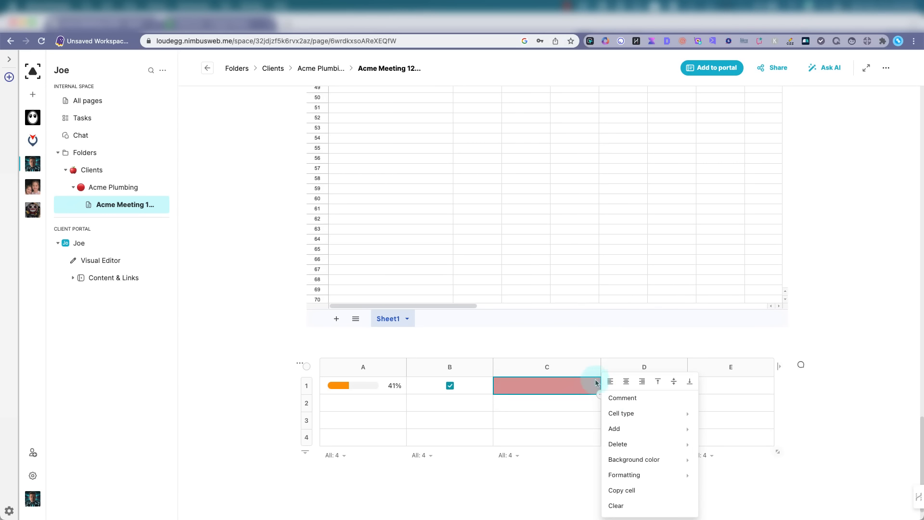
left_click(553, 401)
Change cell D1 of the table to the Multiple select type.
left_click(614, 385)
right_click(641, 390)
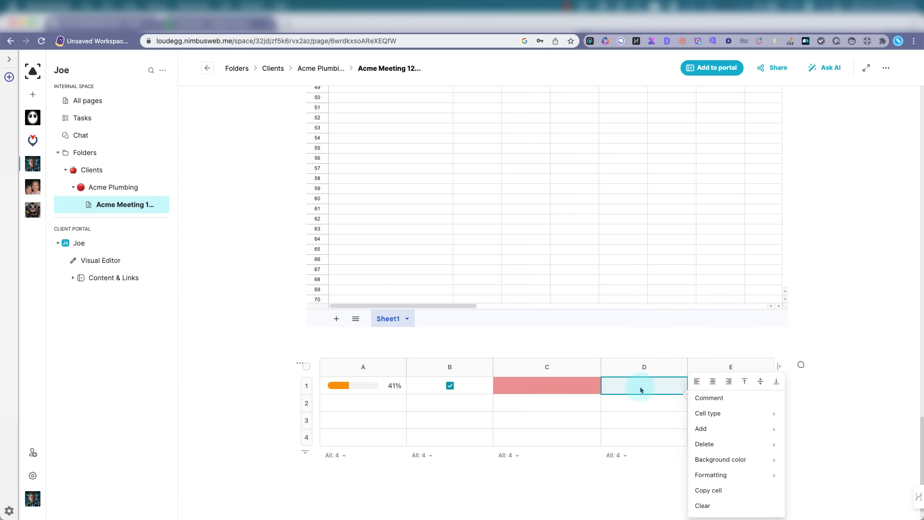
left_click(743, 419)
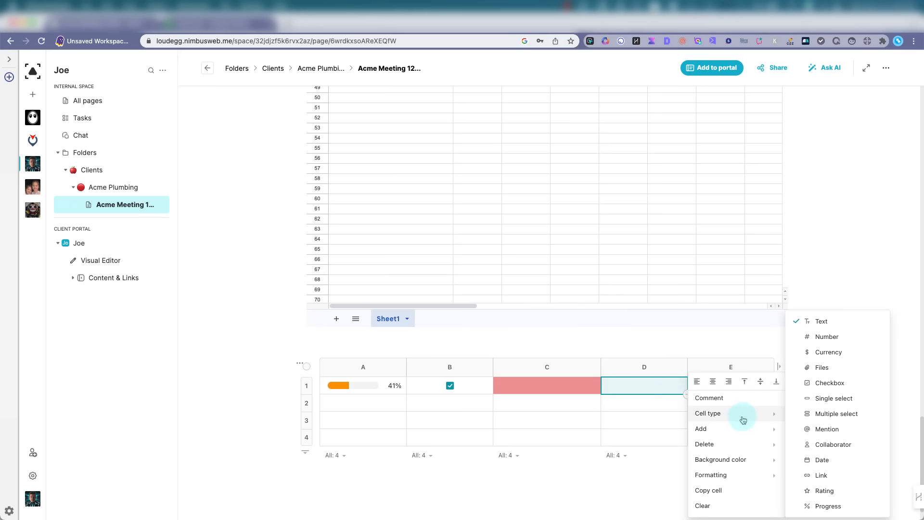
left_click(837, 414)
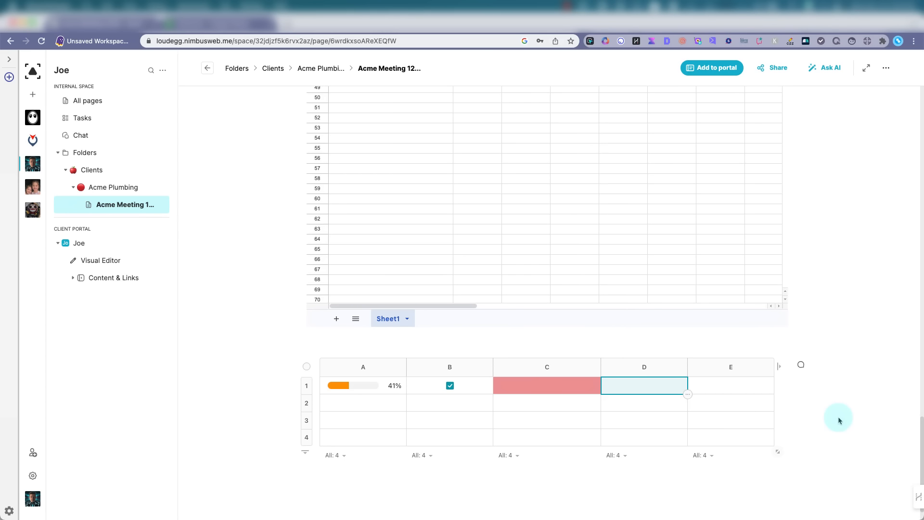
Create the options Test and Test 2 in cell D1 and assign both to it.
left_click(631, 386)
type("Test")
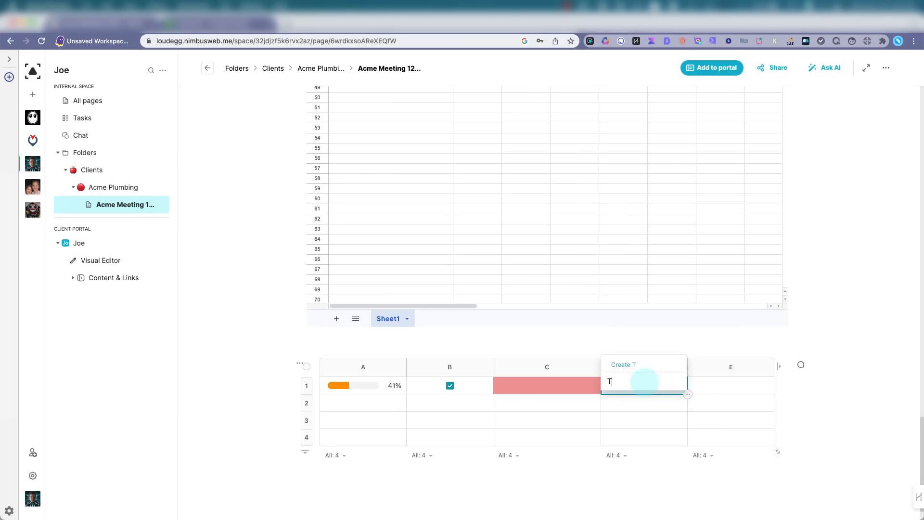
key("Return")
type("Test 2")
key("Return")
left_click(841, 411)
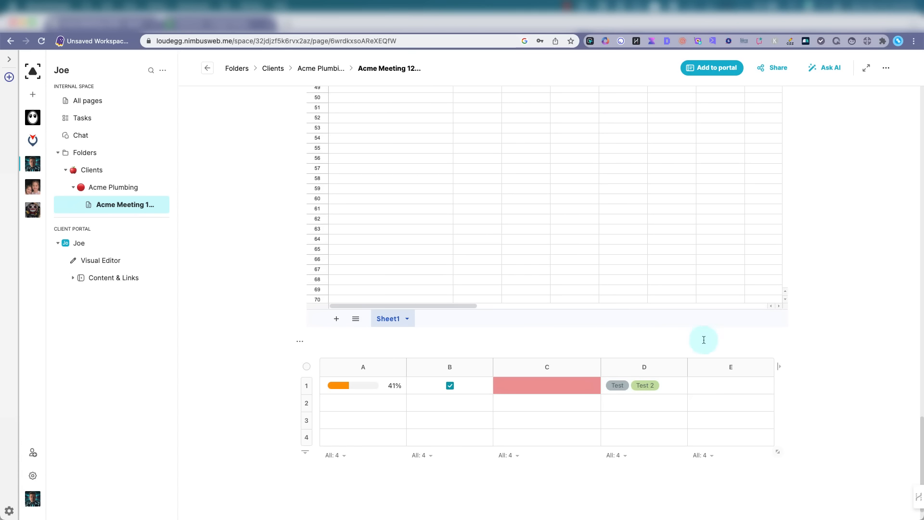
Browse the basic block types that can be inserted on a new line below the table.
scroll(688, 341, "down", 1)
left_click(330, 460)
type("/")
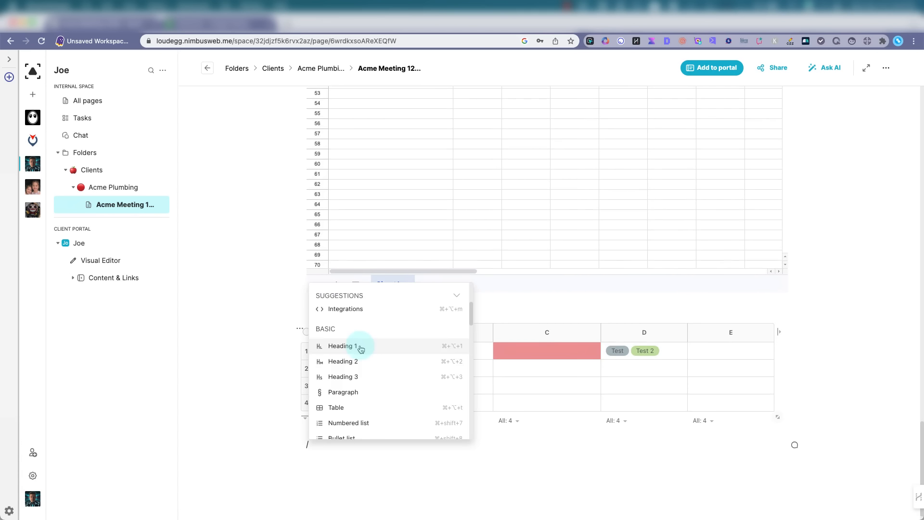
scroll(402, 361, "down", 1)
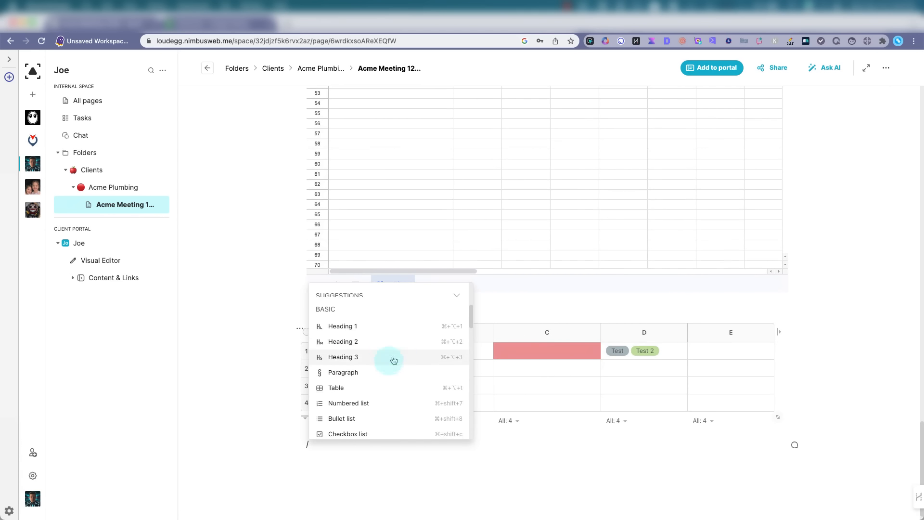
scroll(398, 392, "down", 1)
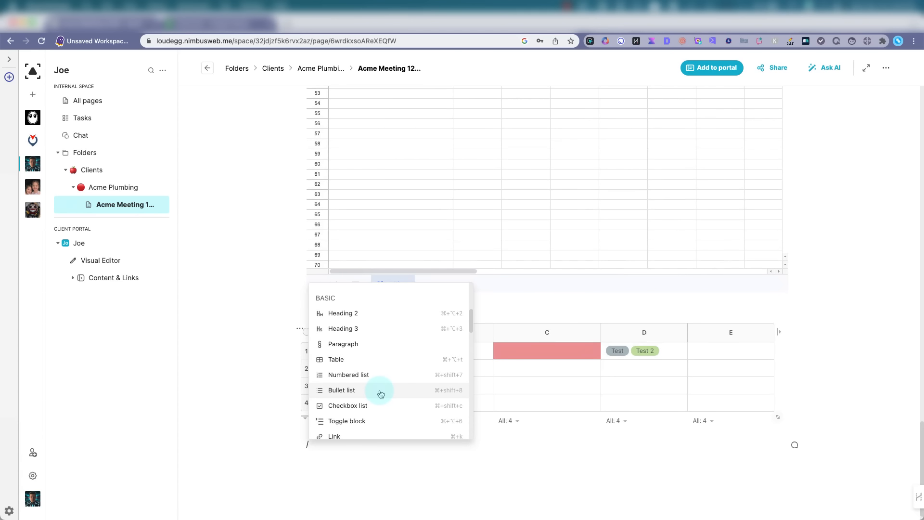
scroll(381, 392, "down", 1)
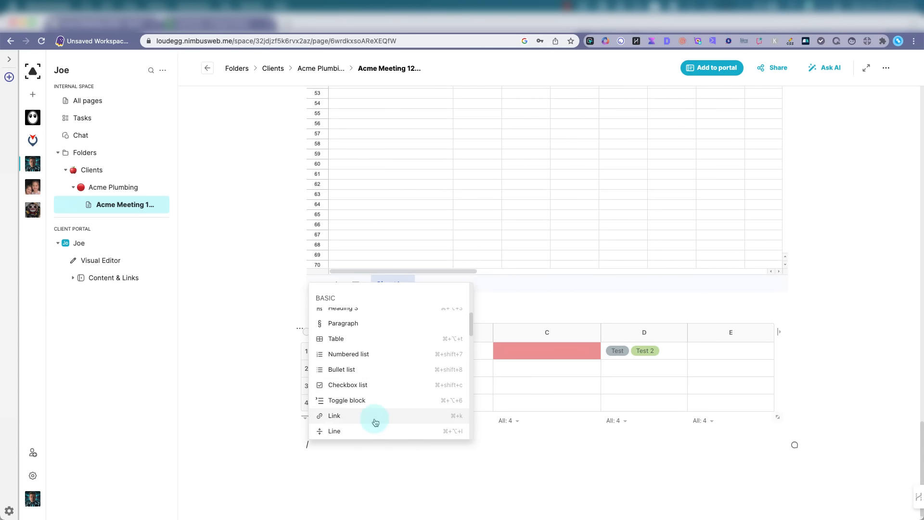
scroll(374, 418, "down", 1)
key("BackSpace")
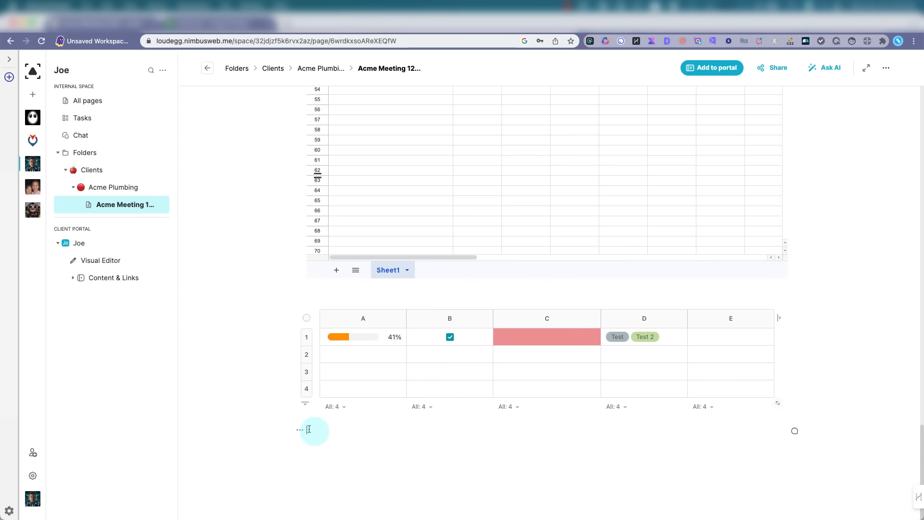
type("https://www.maxburst.com/")
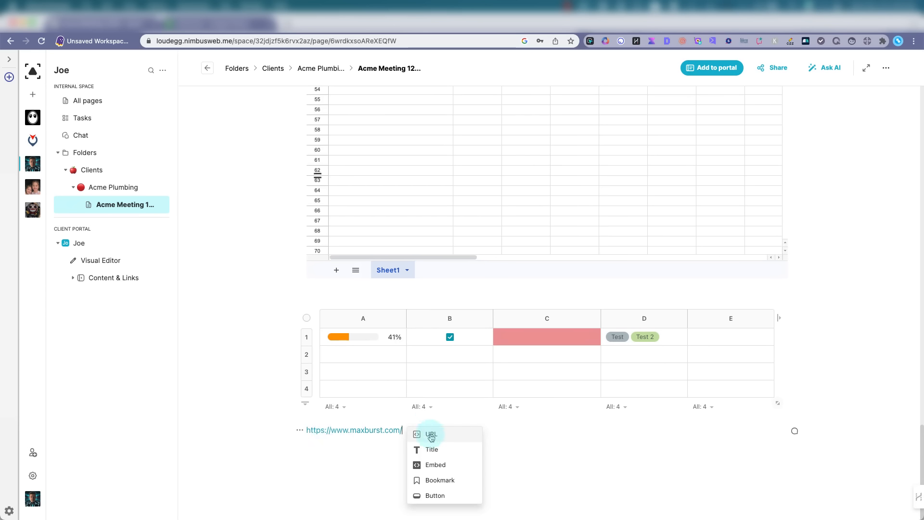
left_click(441, 466)
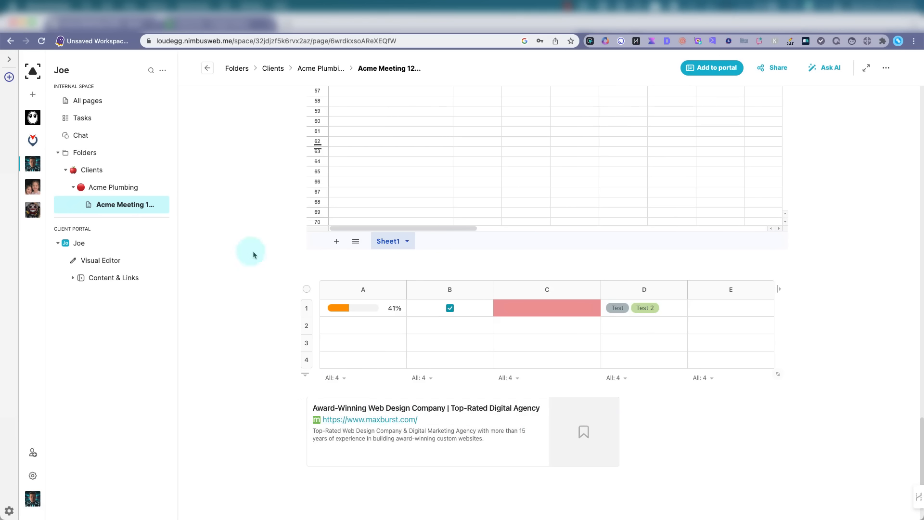
Duplicate the Acme Meeting 12/18 page in the Acme Plumbing folder and open the copy.
left_click(161, 206)
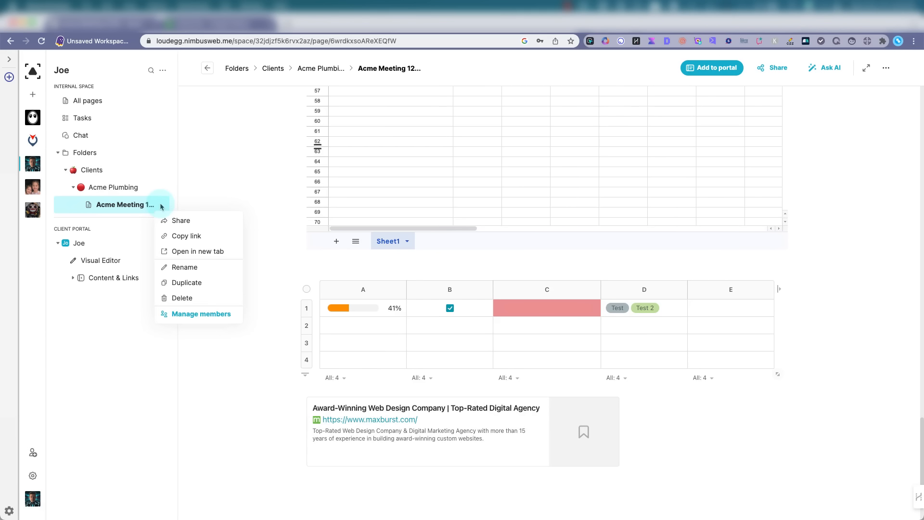
left_click(186, 282)
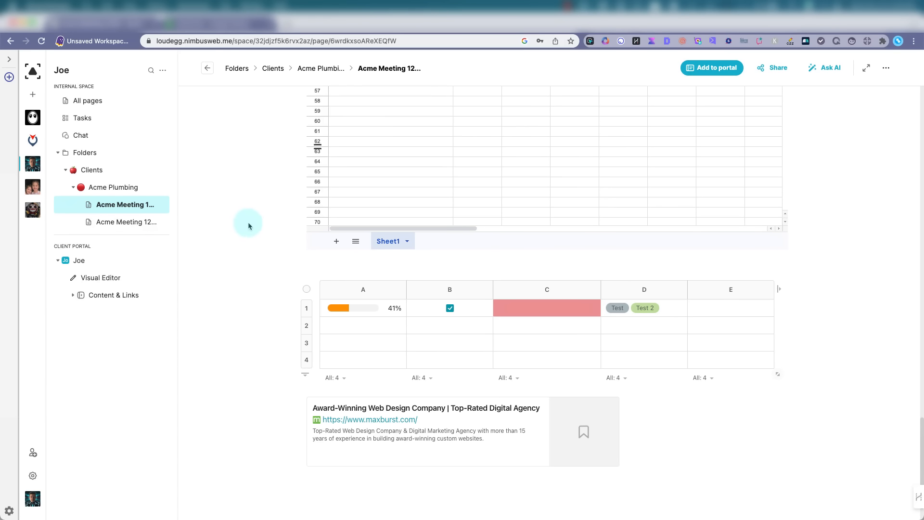
left_click(146, 222)
left_click(158, 222)
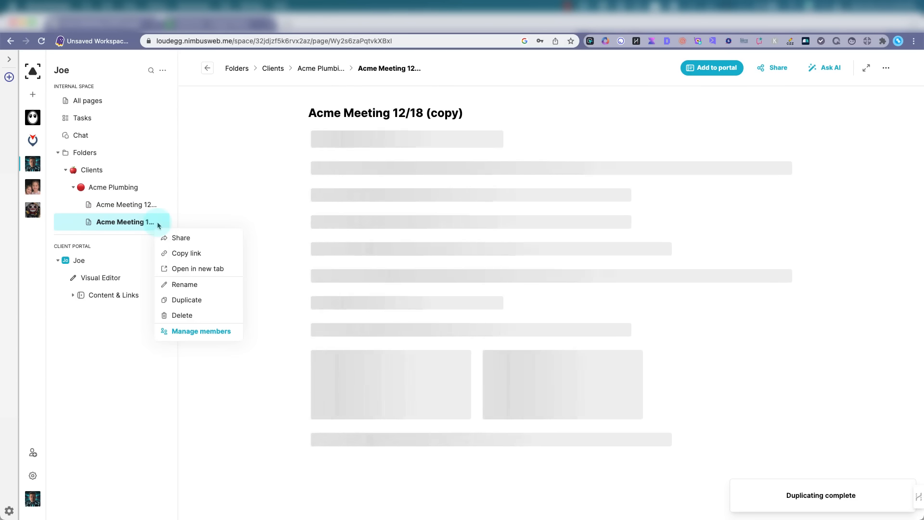
left_click(185, 284)
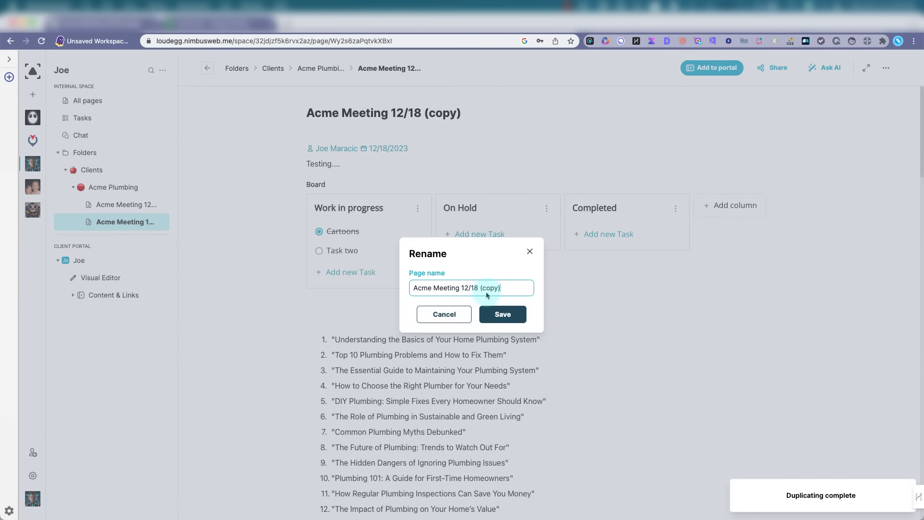
left_click(457, 318)
Create a subfolder with the default name in the Clients folder.
left_click(160, 172)
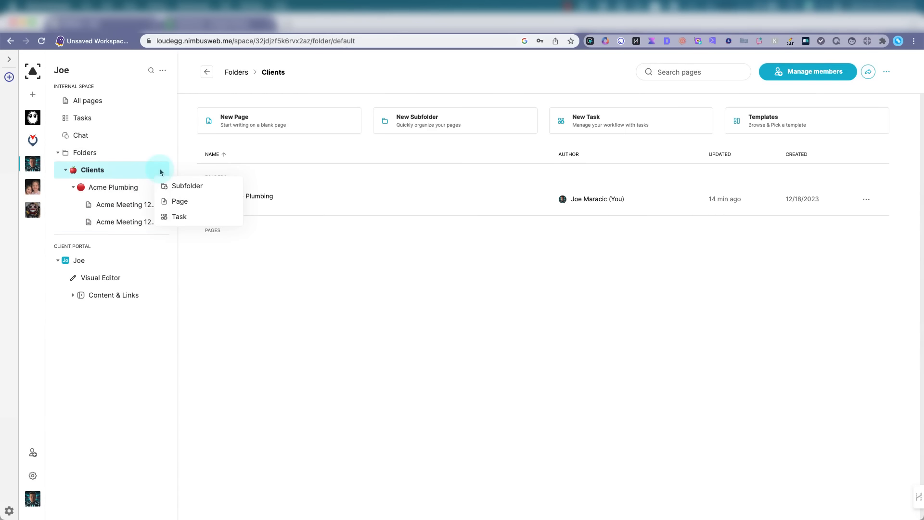
left_click(166, 186)
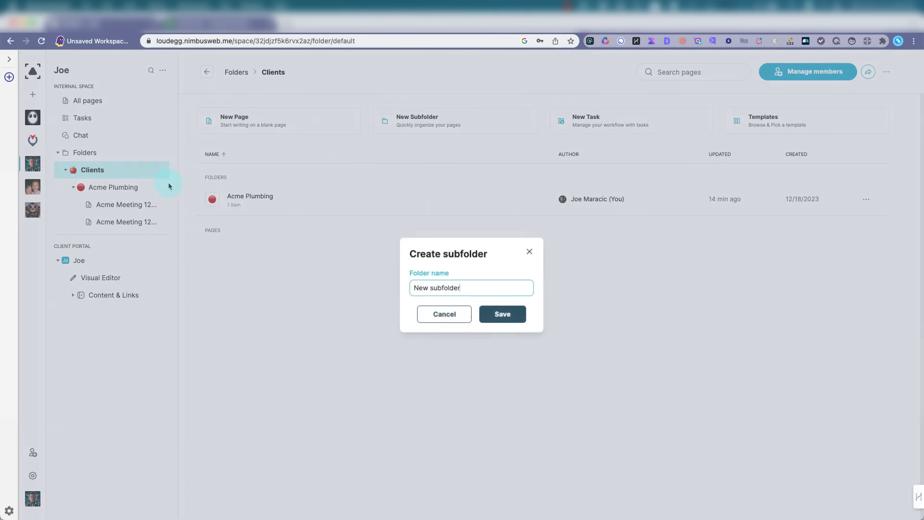
left_click(487, 313)
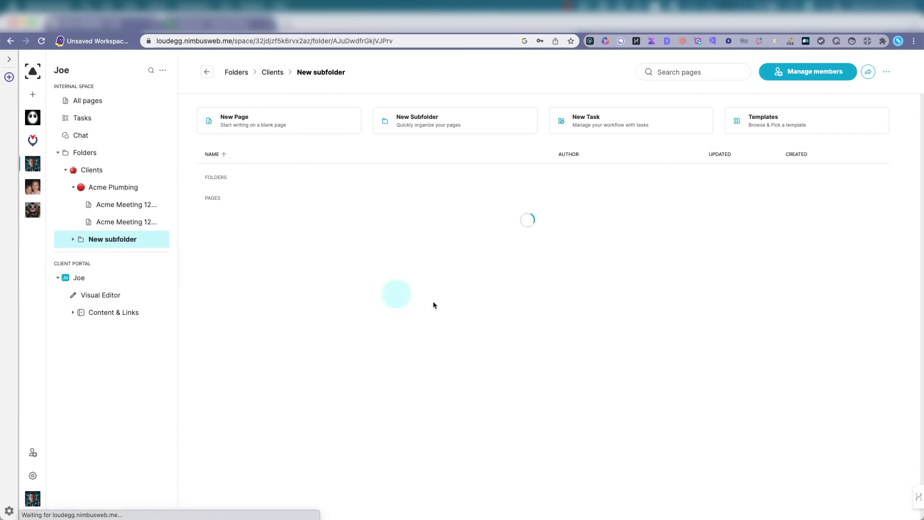
Rename the new subfolder in Clients to Z.
left_click(101, 241)
left_click(146, 239)
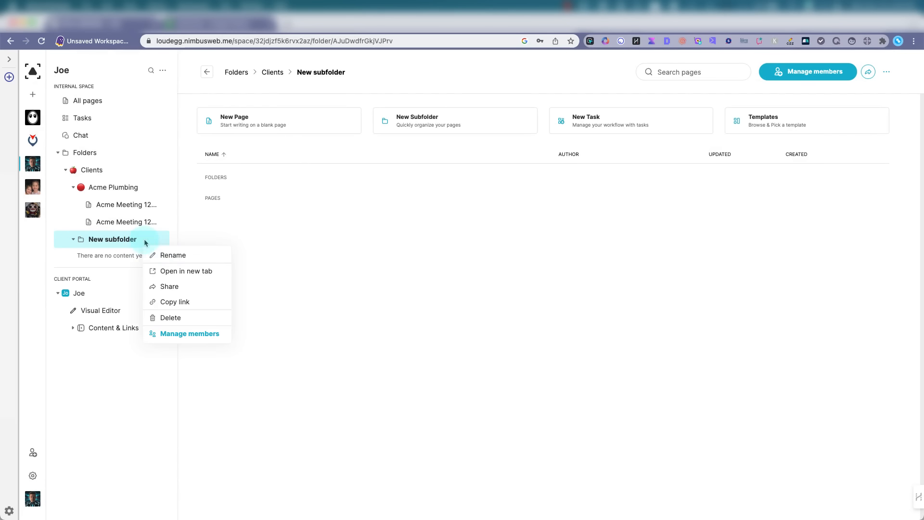
left_click(173, 256)
triple_click(461, 288)
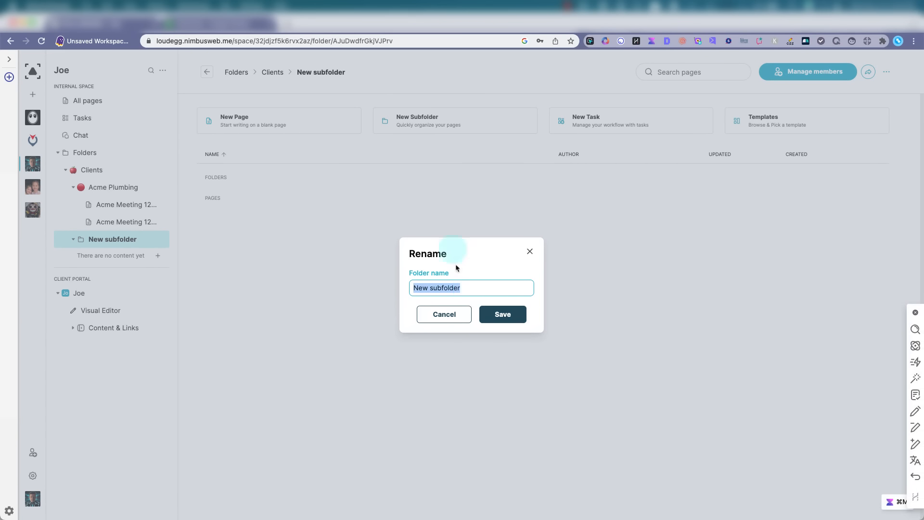
type("Z")
key("Return")
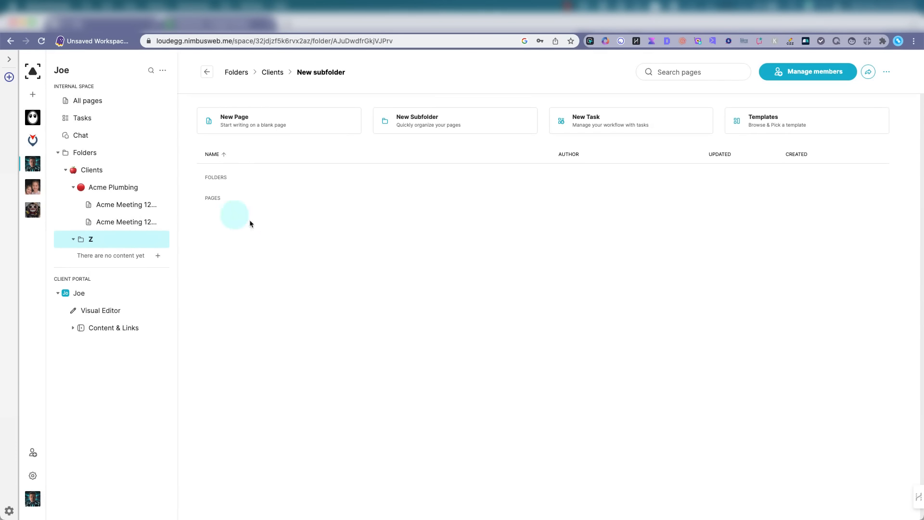
Try to move the Z folder onto the Acme Plumbing folder.
left_click(111, 244)
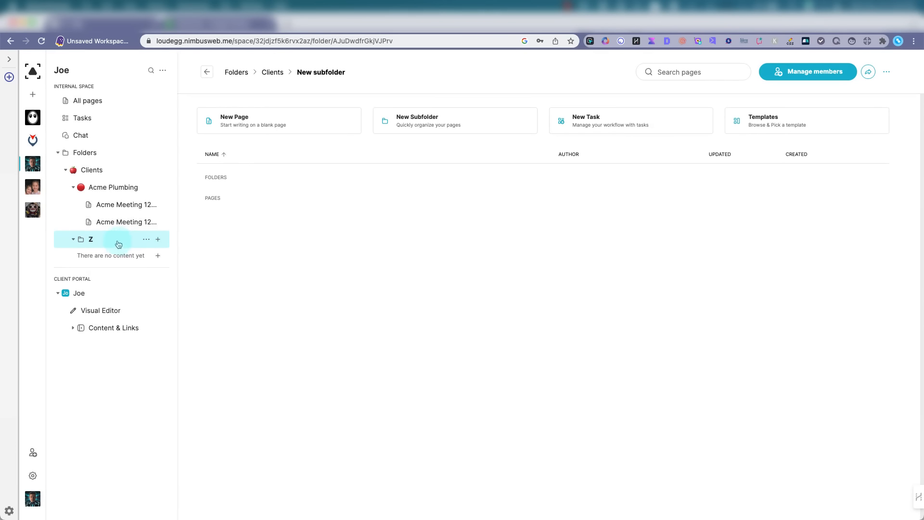
left_click_drag(116, 238, 113, 188)
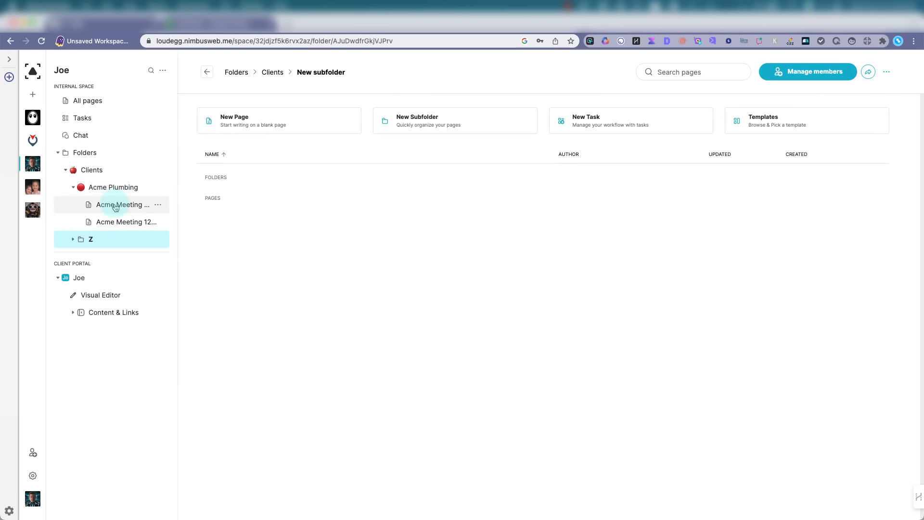
Expand the Z folder and collapse the Acme Plumbing folder in the folder tree.
left_click(73, 239)
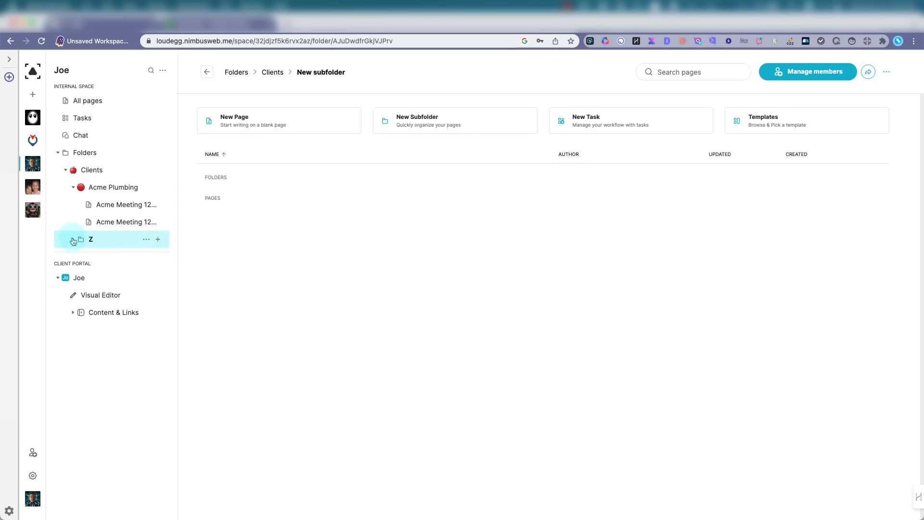
left_click(74, 189)
left_click(74, 187)
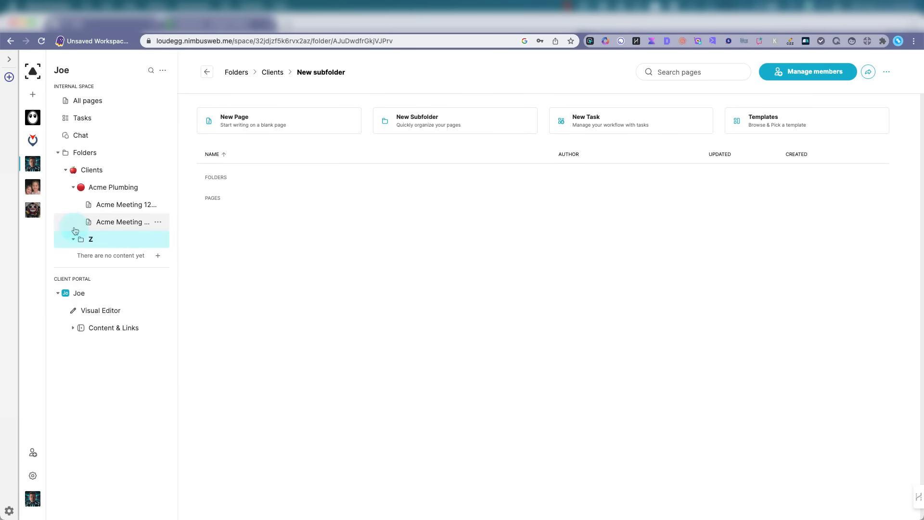
double_click(90, 239)
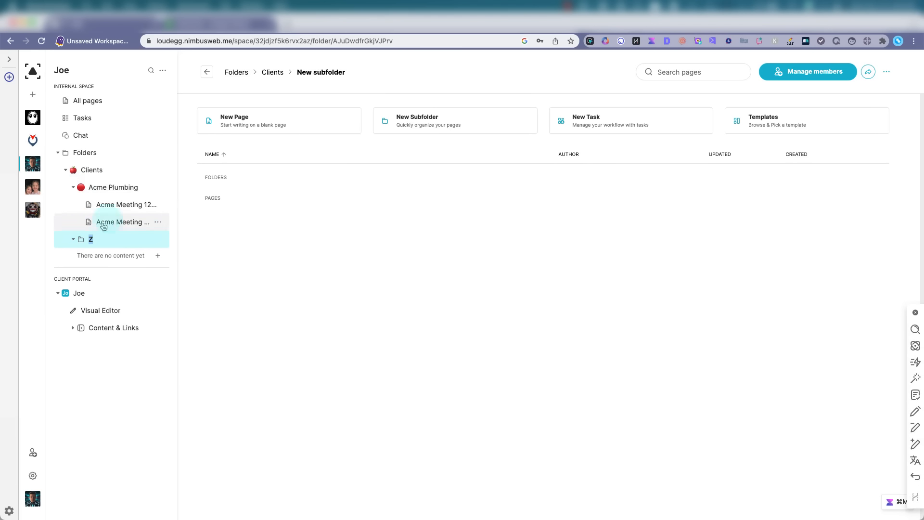
left_click(74, 188)
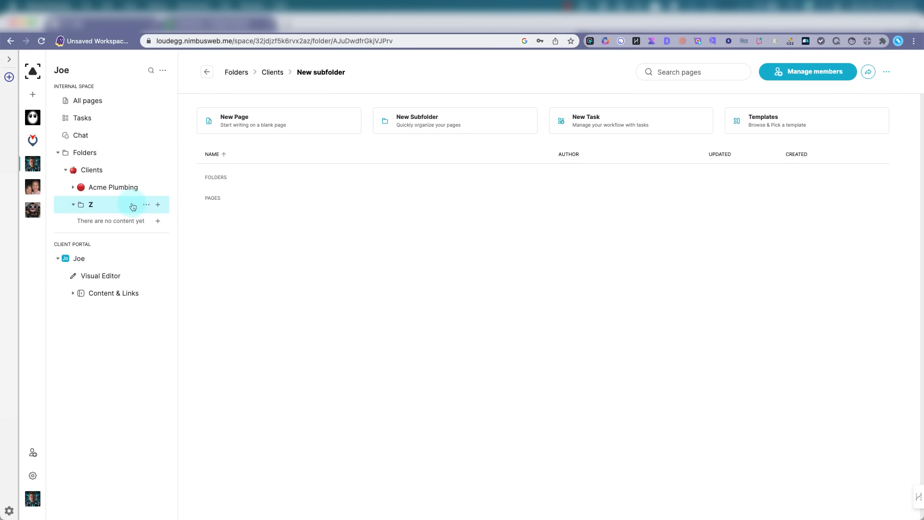
Create a page in the Z folder titled with the owner's first name followed by "Art Lesson 101".
left_click(159, 207)
left_click(178, 236)
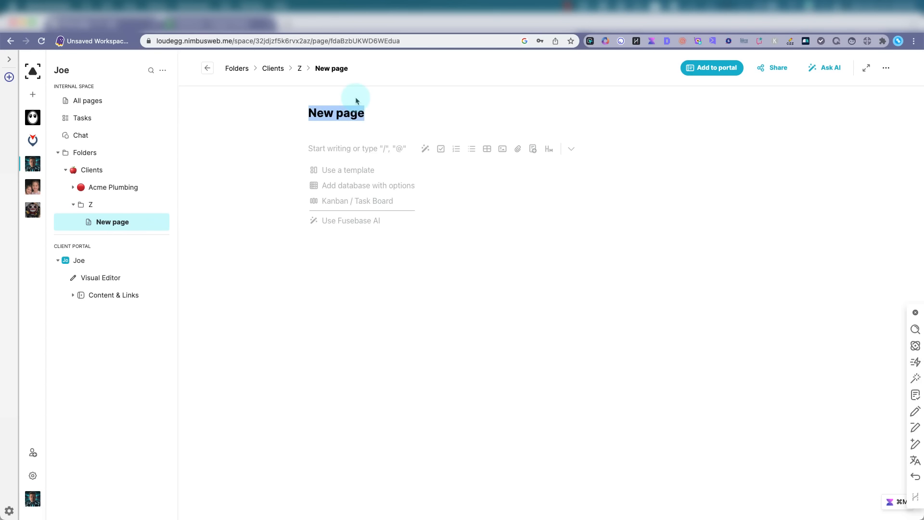
type("Joe Art L")
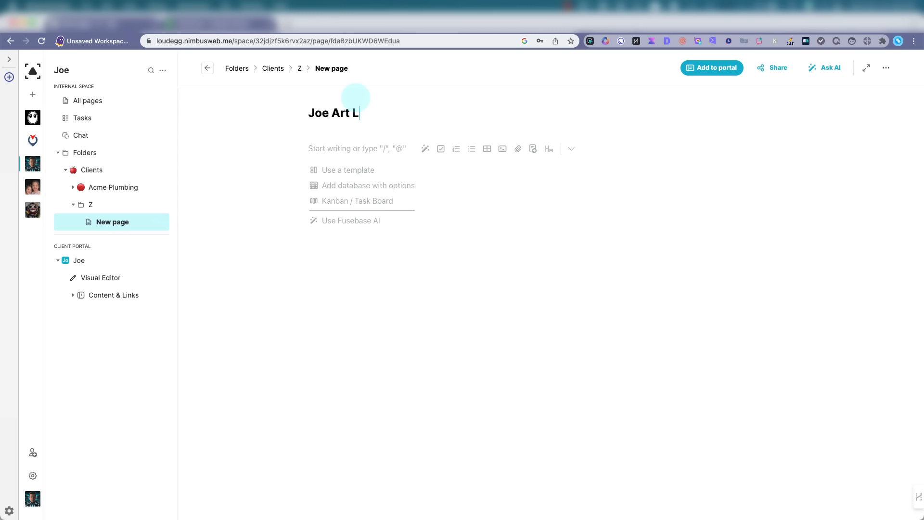
type("esson 101")
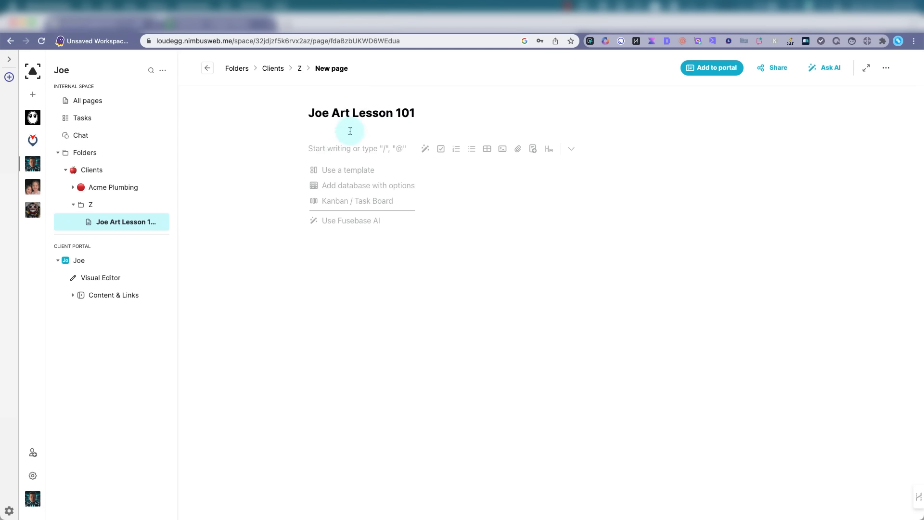
Write two lines in the page body: "Bring your brushes." and "Class starts Saturday.".
type("Bring your brushes.")
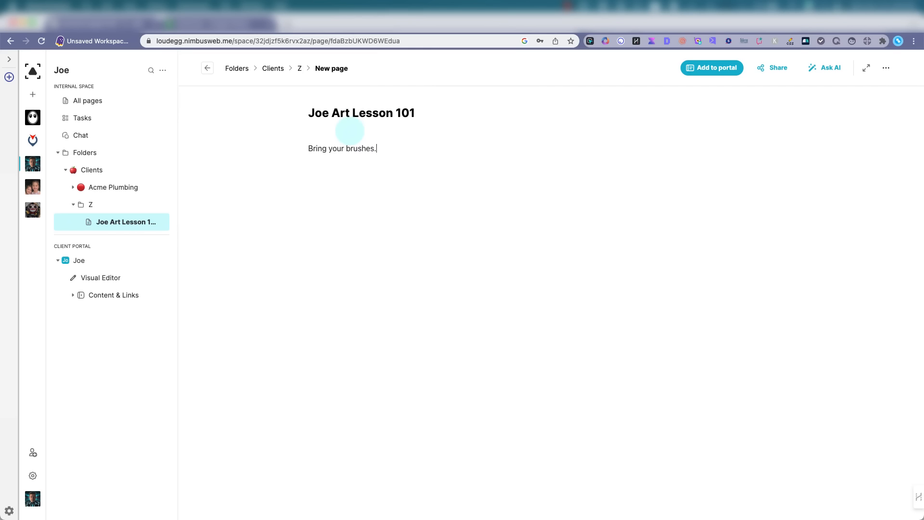
key("Return")
type("Class starts Saturday.")
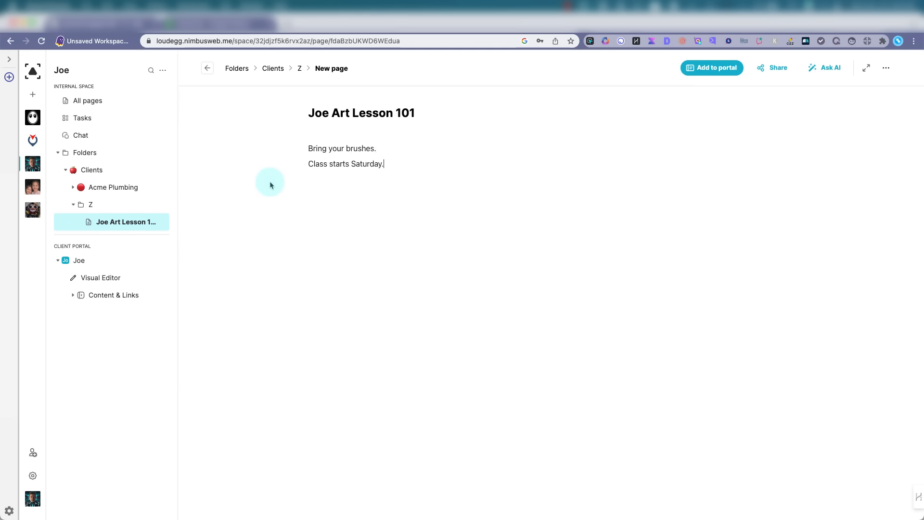
Add the art lesson page to the client portal as visible and expand the portal's Content & Links down to Sidebar navigation.
left_click(707, 68)
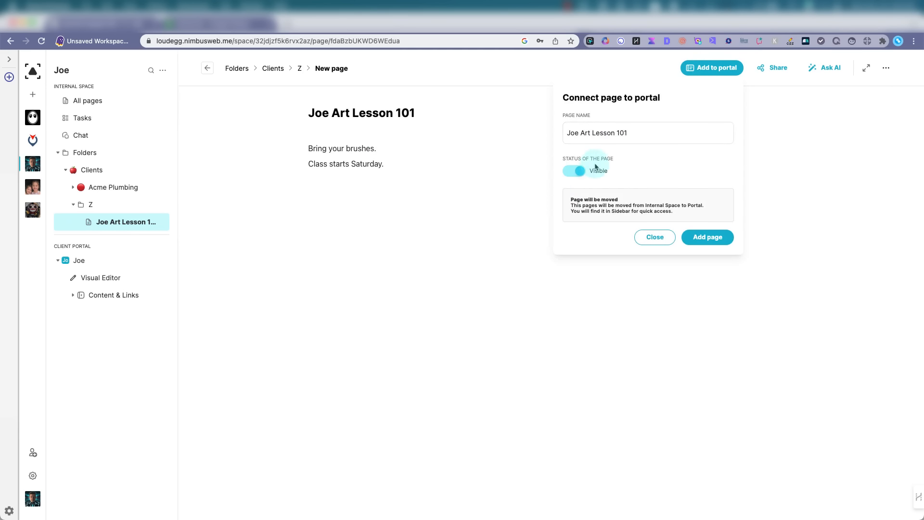
left_click(724, 245)
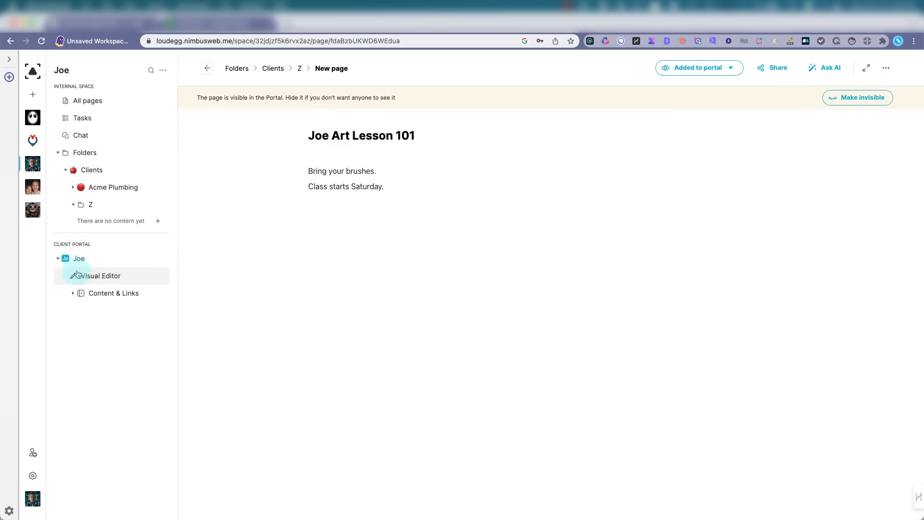
left_click(77, 293)
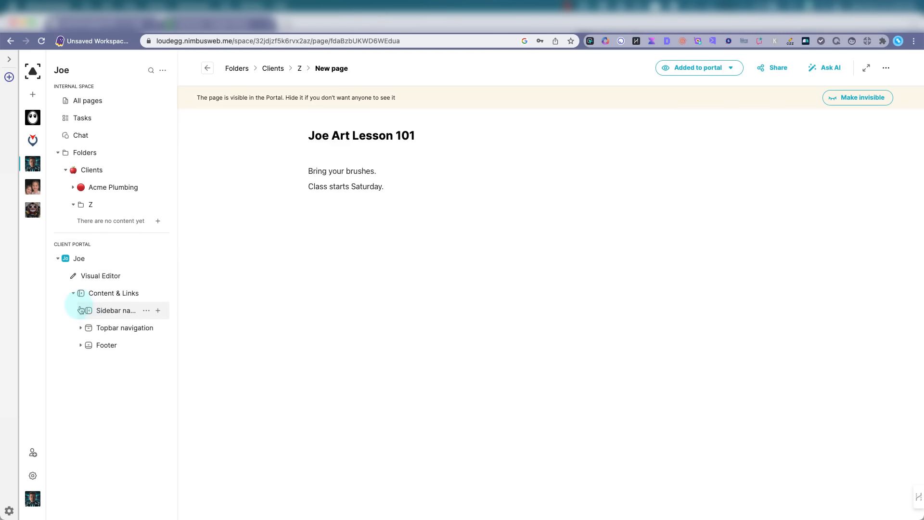
left_click(81, 310)
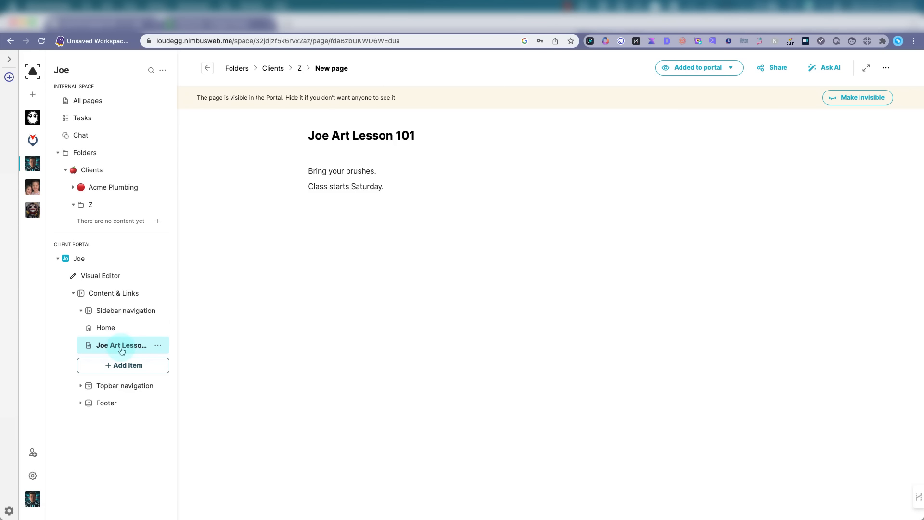
Preview the portal from the visual editor as a client, look through the homepage and open File Management.
left_click(98, 274)
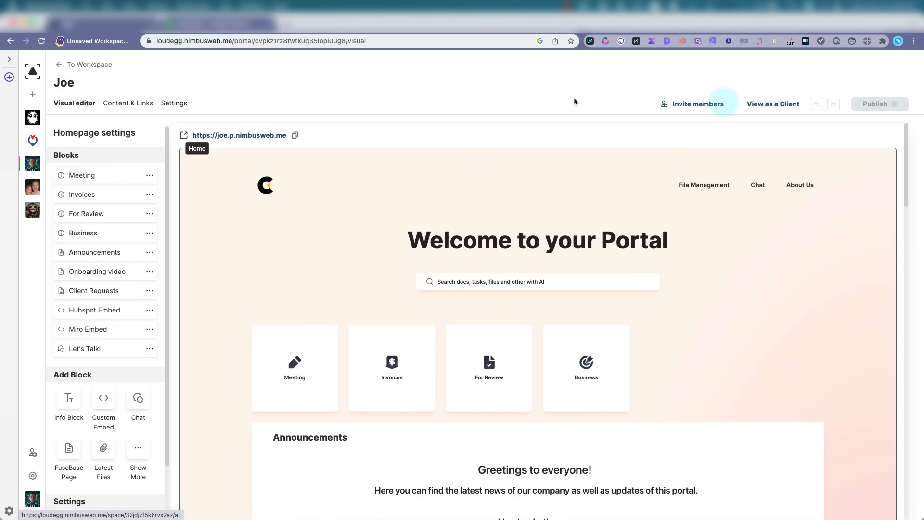
left_click(755, 105)
scroll(360, 181, "down", 10)
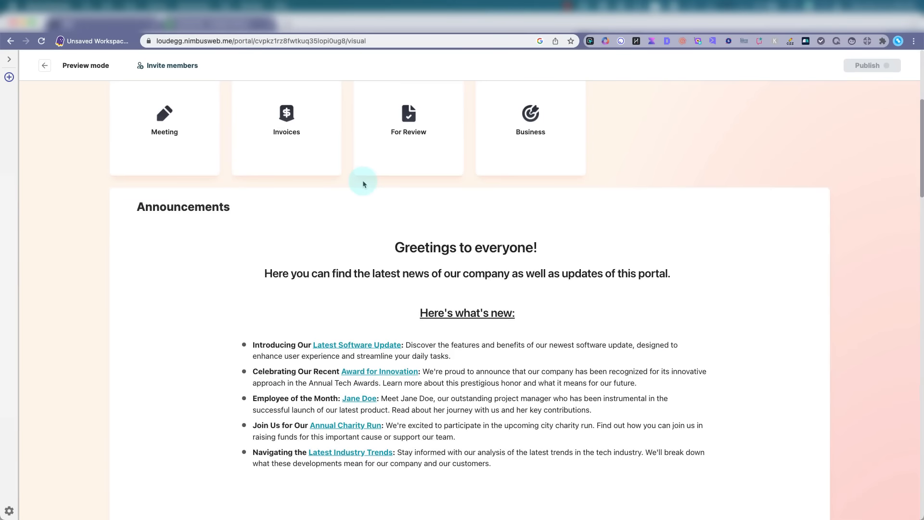
scroll(317, 181, "up", 10)
left_click(693, 134)
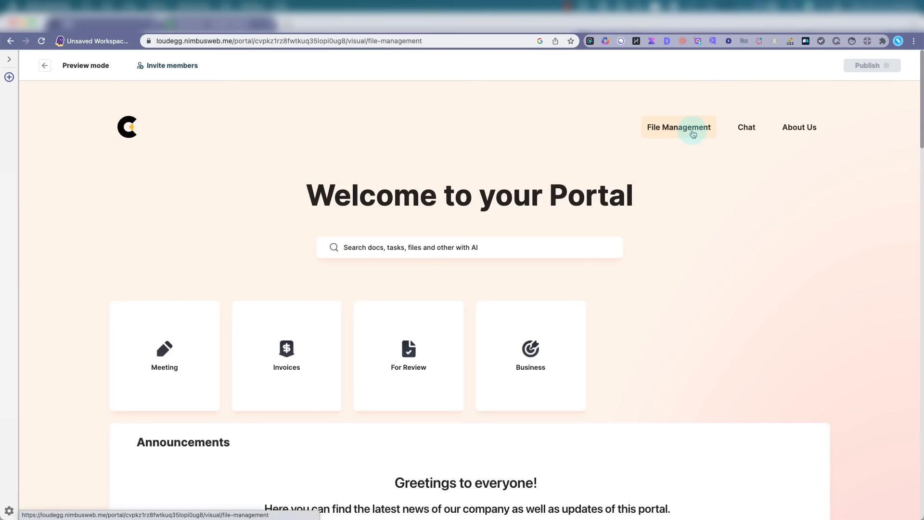
Look through the File Management page in the portal preview, including its file upload area, and open the art lesson page in the workspace.
scroll(505, 312, "down", 3)
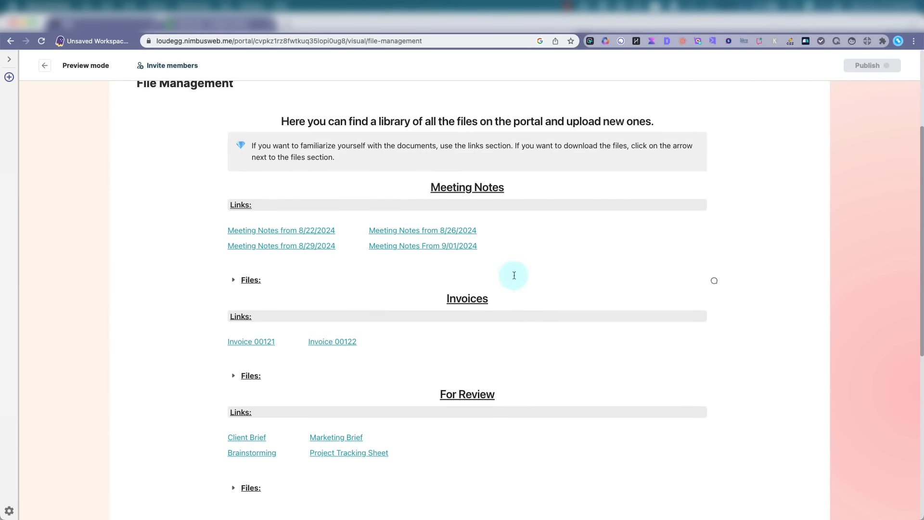
scroll(492, 293, "down", 7)
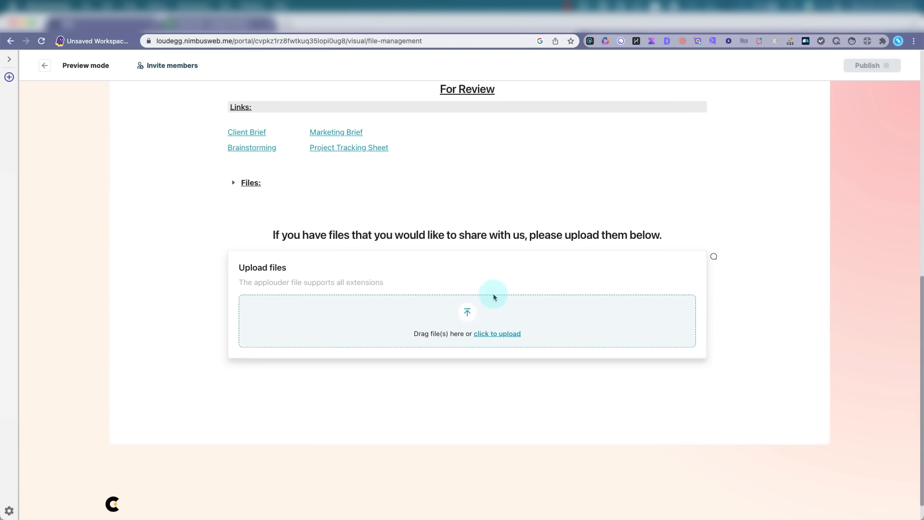
scroll(493, 293, "up", 10)
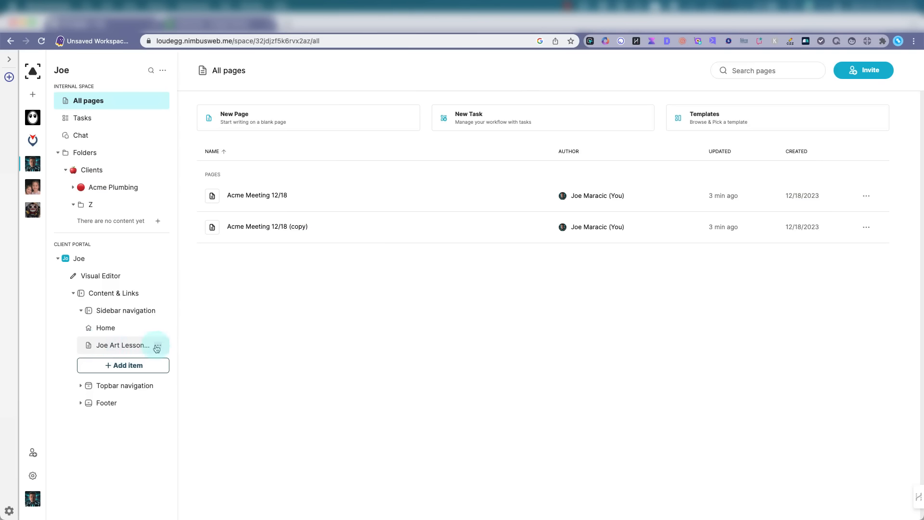
left_click(139, 345)
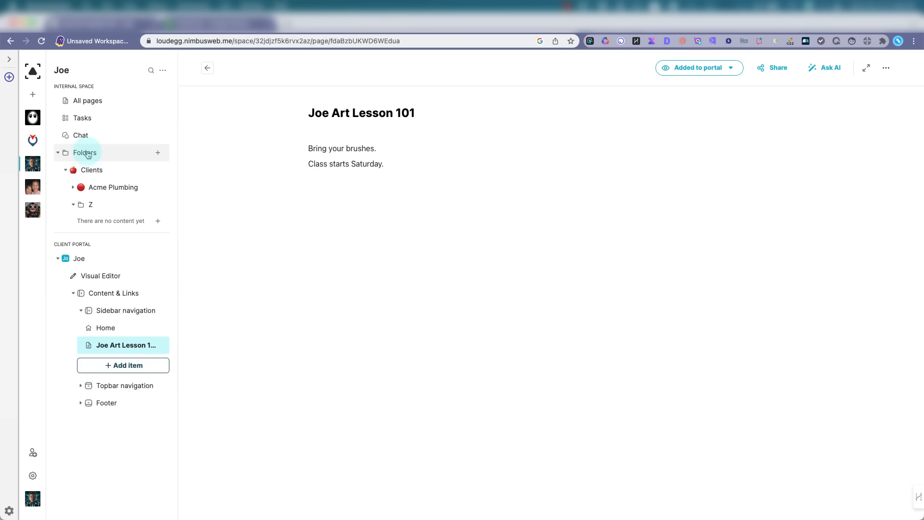
Check the member permissions of the Clients folder and the options for adding members from the organization, leaving them as they are.
left_click(87, 170)
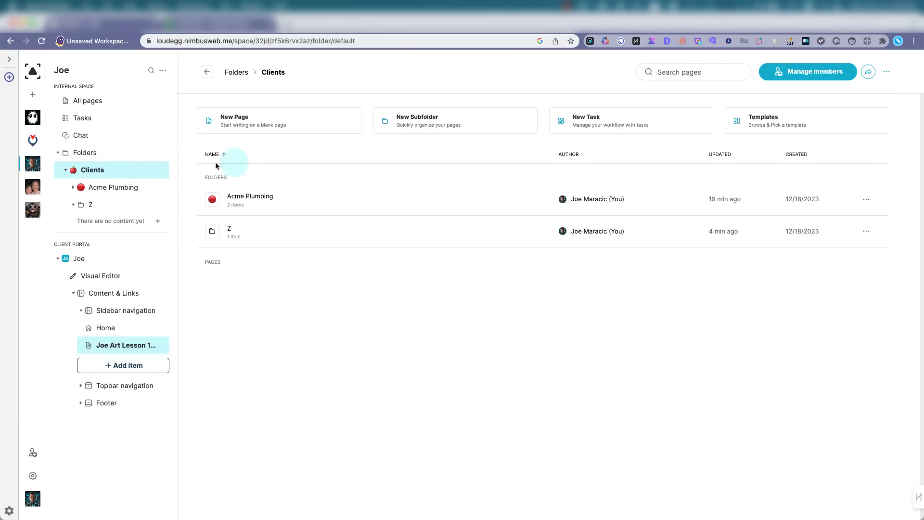
left_click(817, 71)
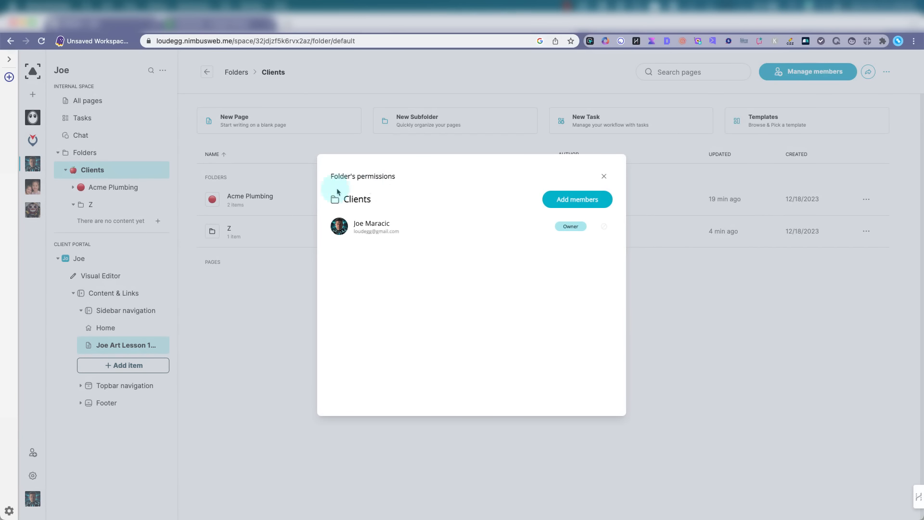
left_click(583, 203)
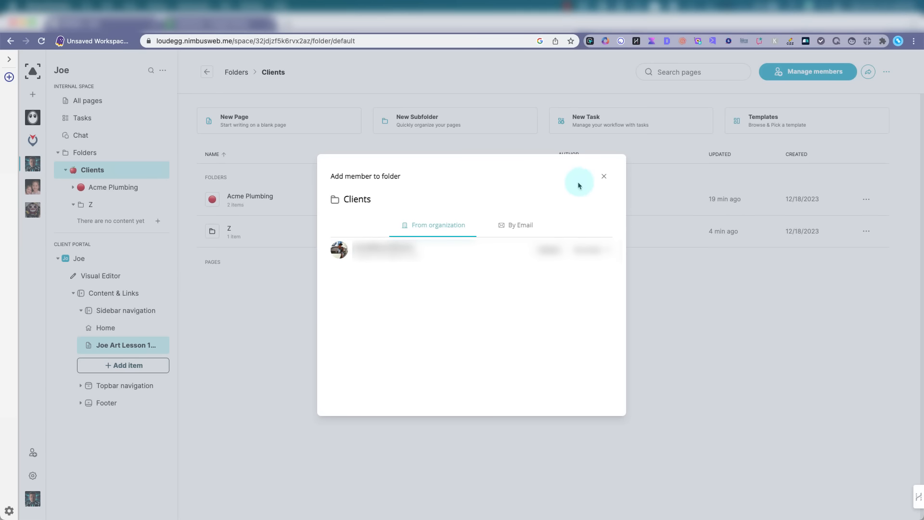
left_click(604, 176)
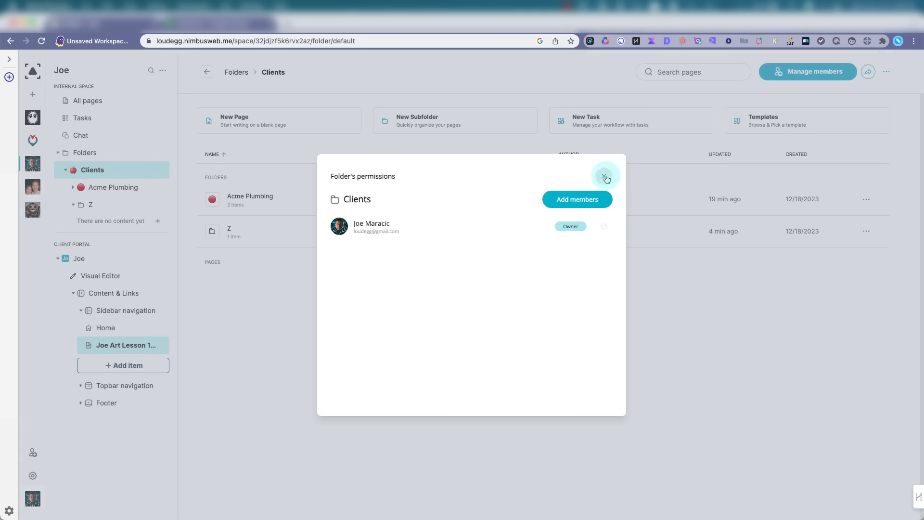
left_click(605, 177)
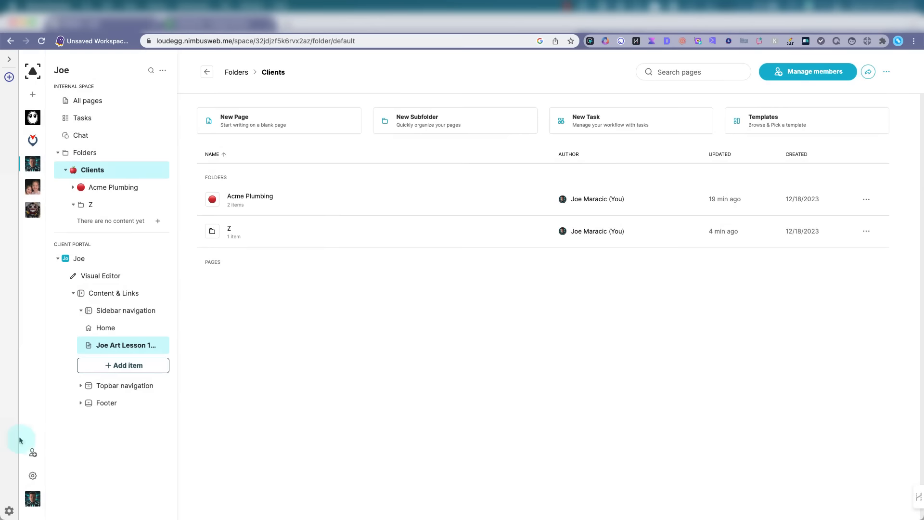
View the organization's member list in its settings and open the form for inviting clients and team members.
left_click(32, 478)
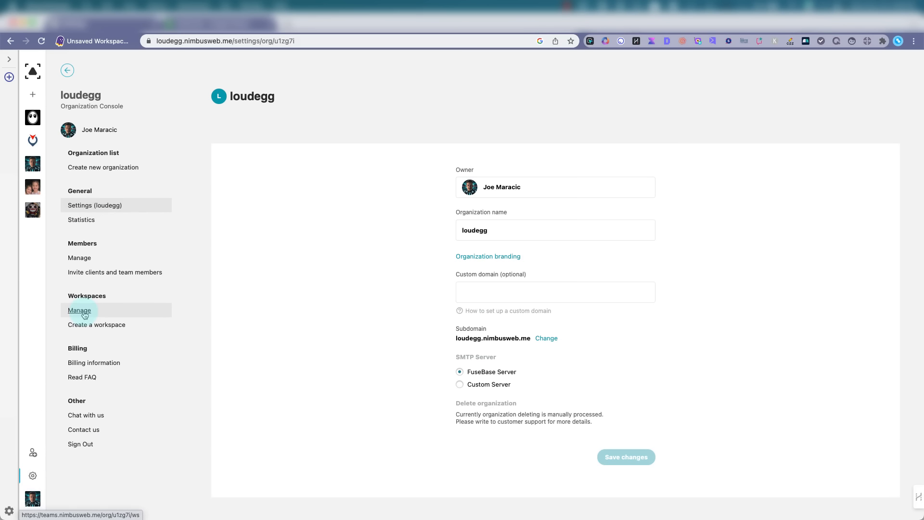
left_click(87, 259)
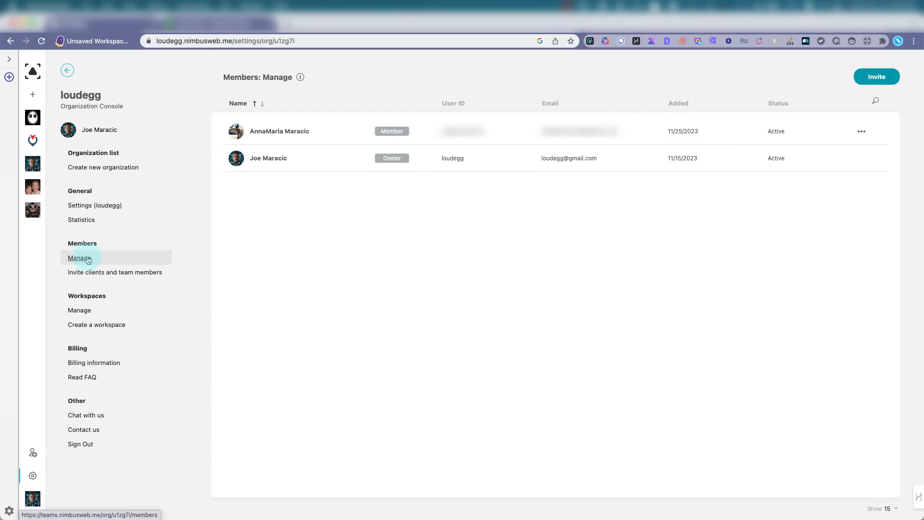
left_click(118, 272)
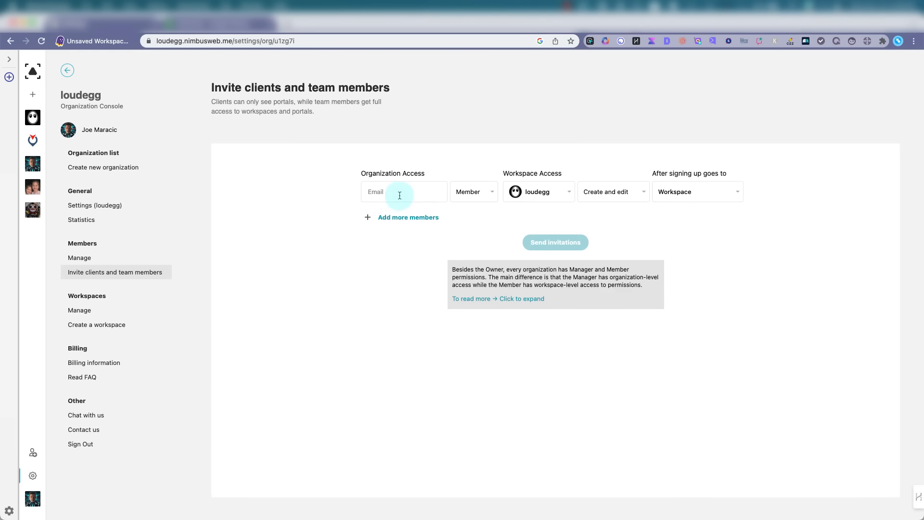
Examine the invitation form's choices for workspace, organization role, workspace permission and sign-up destination without changing them.
left_click(557, 198)
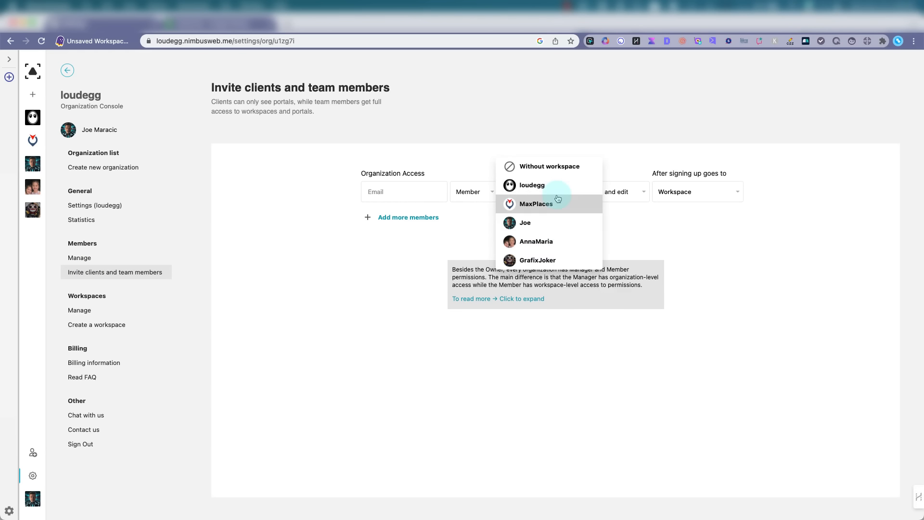
left_click(689, 226)
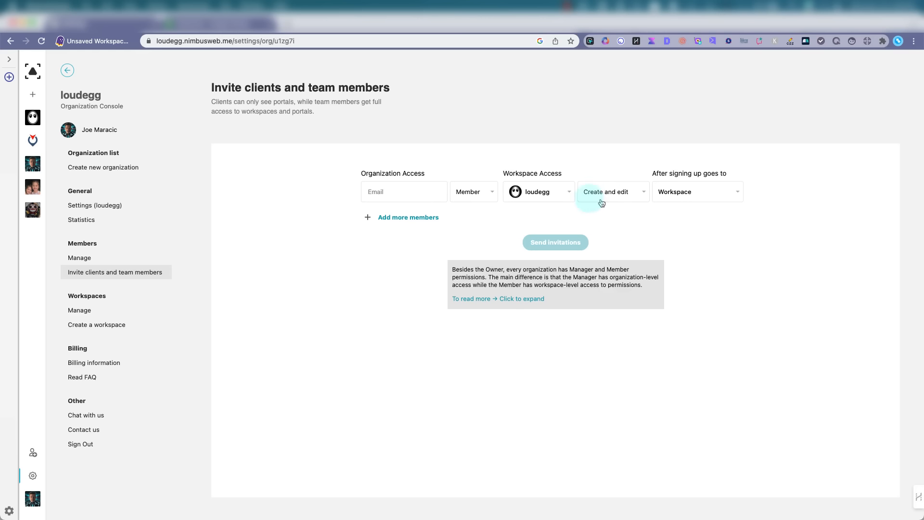
left_click(489, 195)
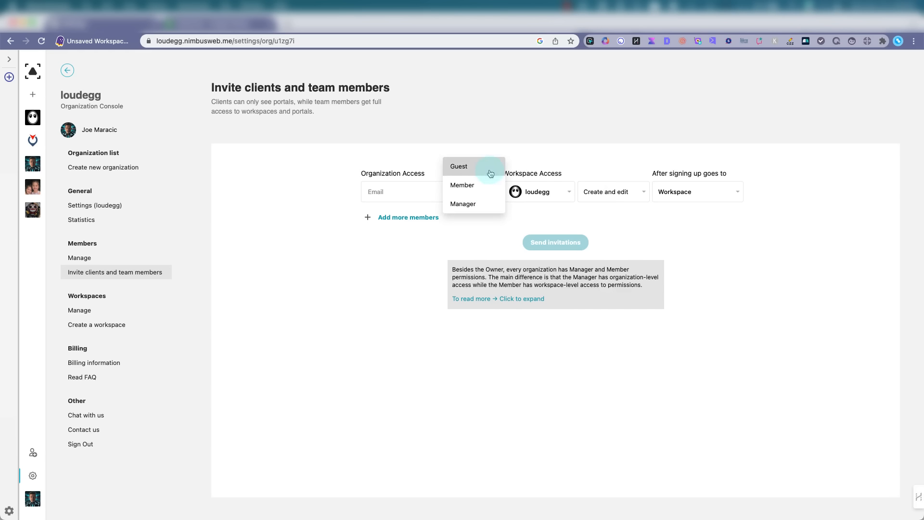
left_click(487, 192)
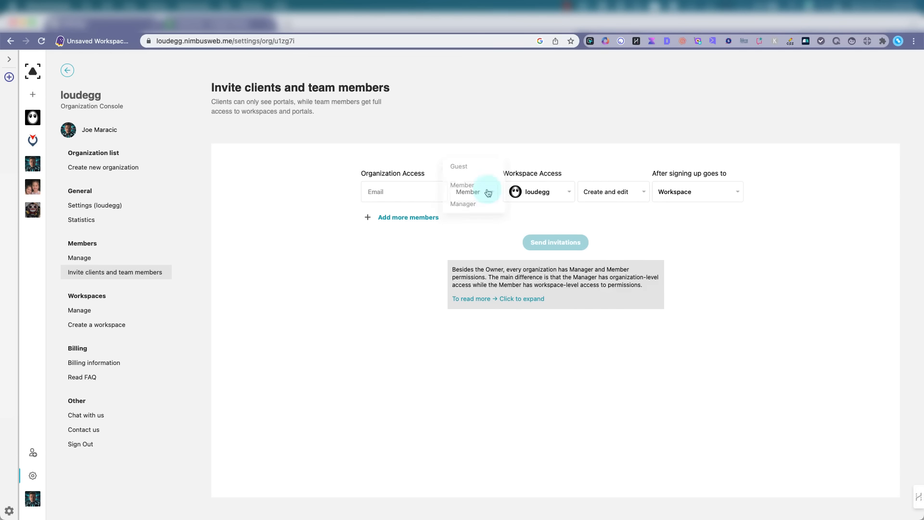
left_click(484, 194)
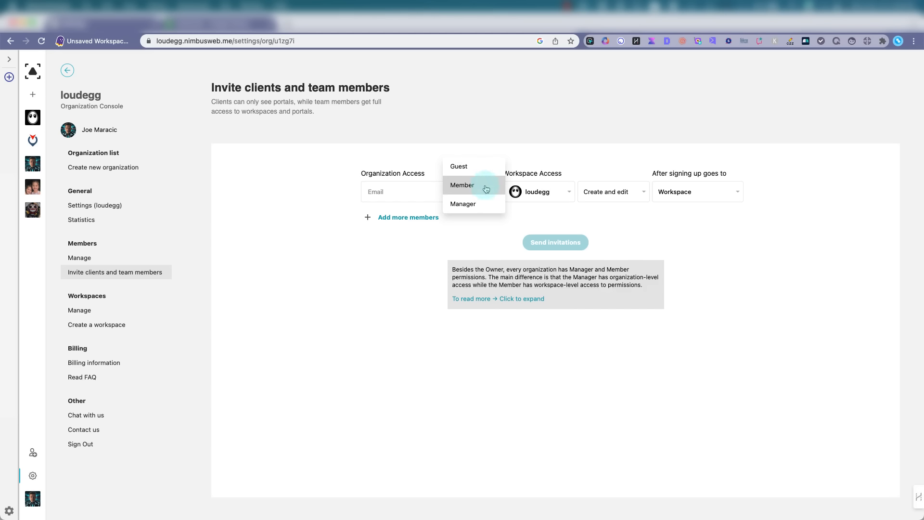
left_click(646, 219)
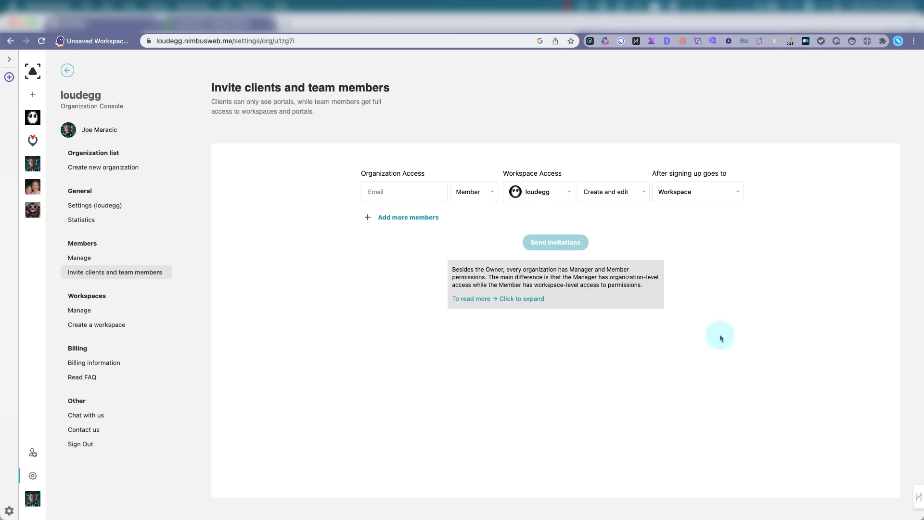
left_click(637, 189)
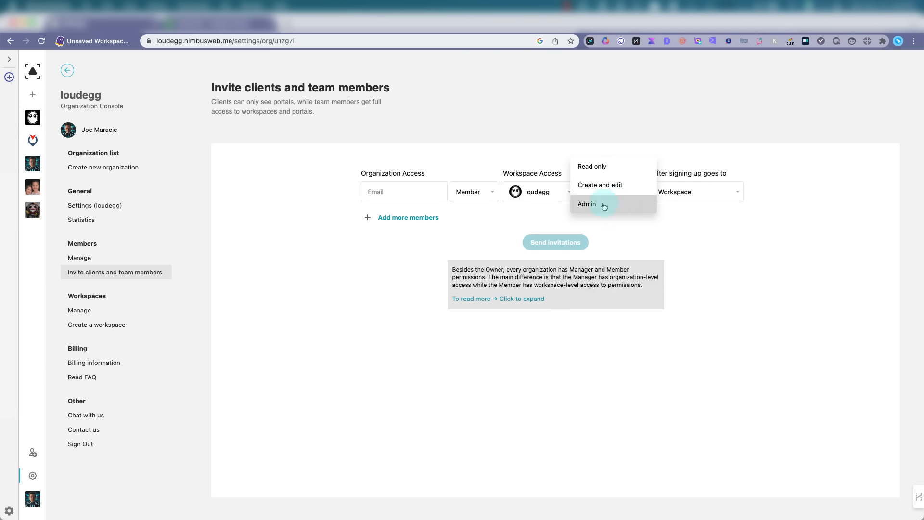
left_click(628, 191)
left_click(709, 201)
left_click(774, 202)
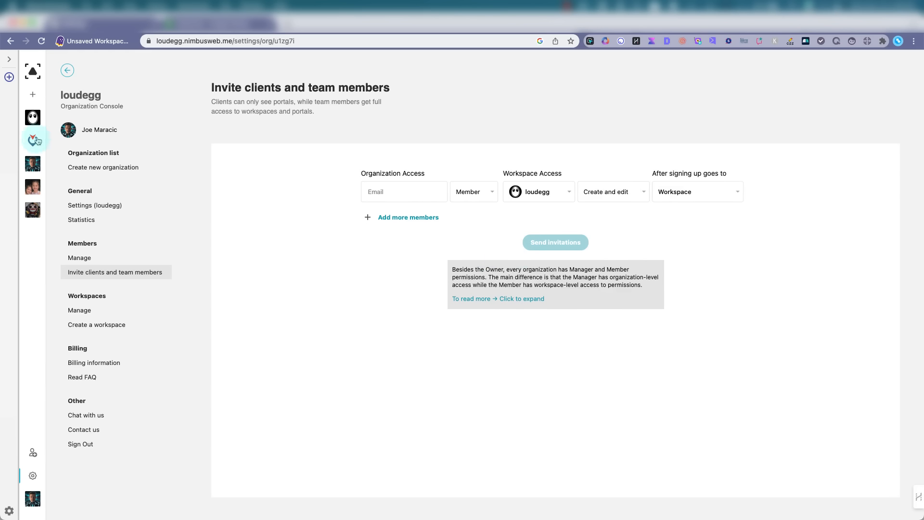
Return to the owner's personal workspace and open the form for adding a new workspace.
left_click(35, 170)
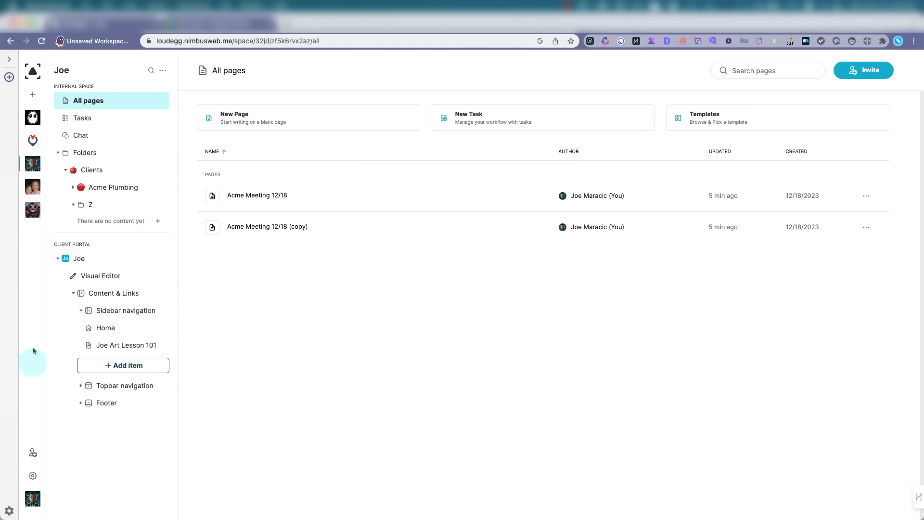
left_click(31, 93)
left_click(84, 143)
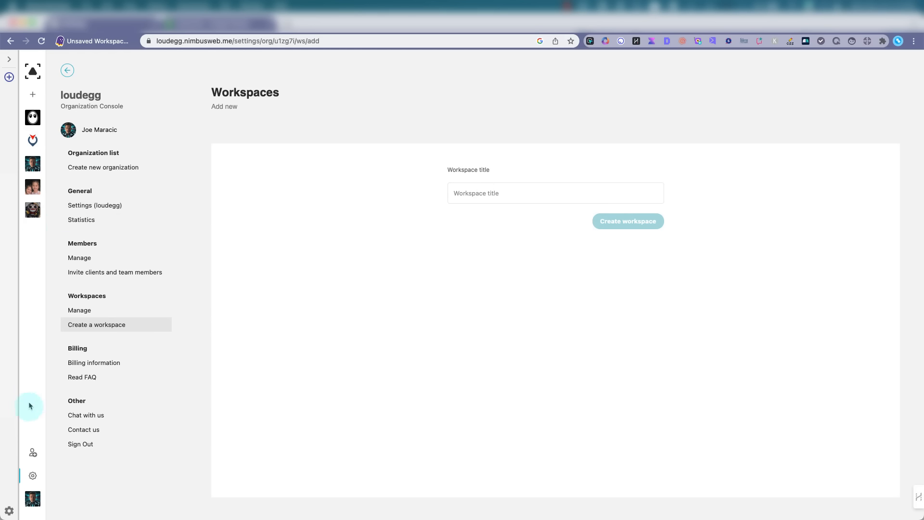
Create a top-level folder named "Tools" in the owner's personal workspace.
left_click(32, 165)
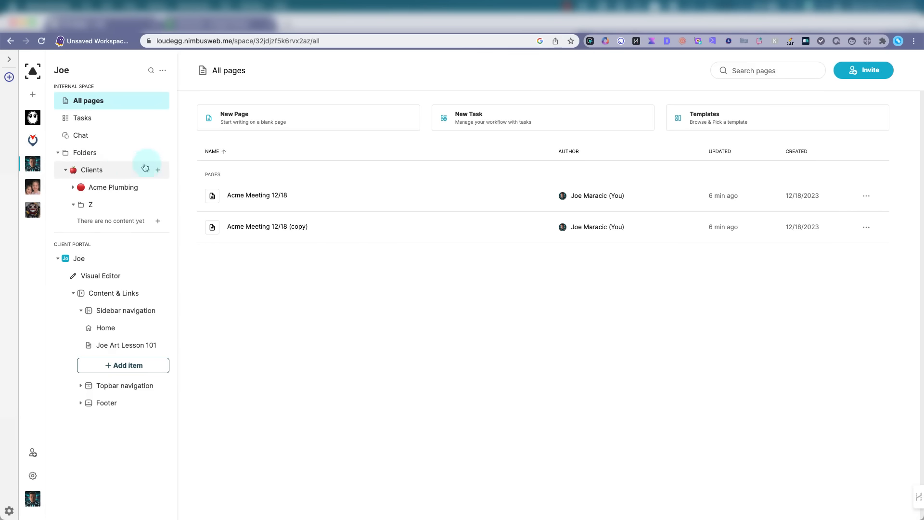
left_click(159, 152)
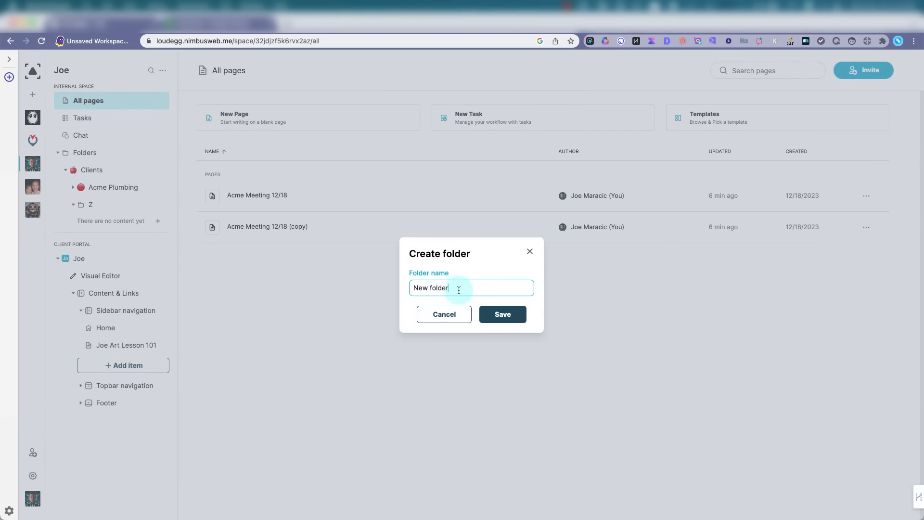
left_click_drag(459, 290, 458, 255)
type("Tool")
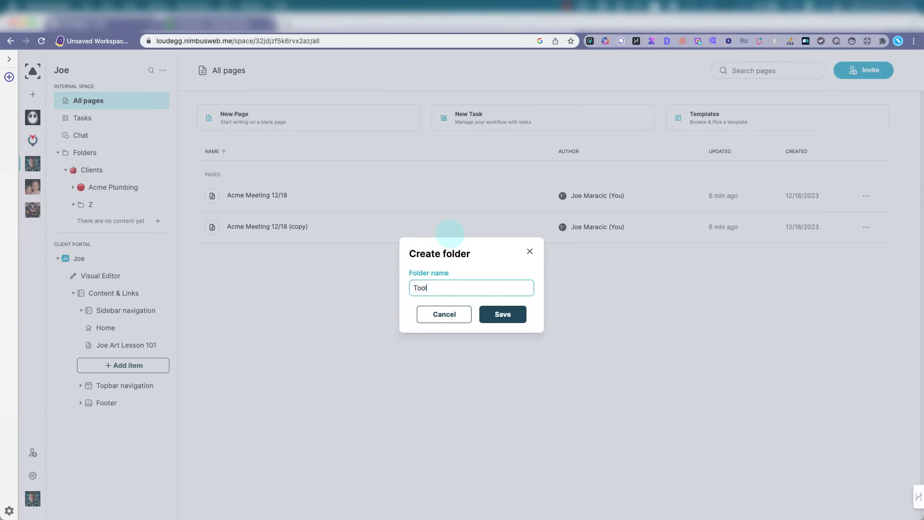
type("s")
key("Return")
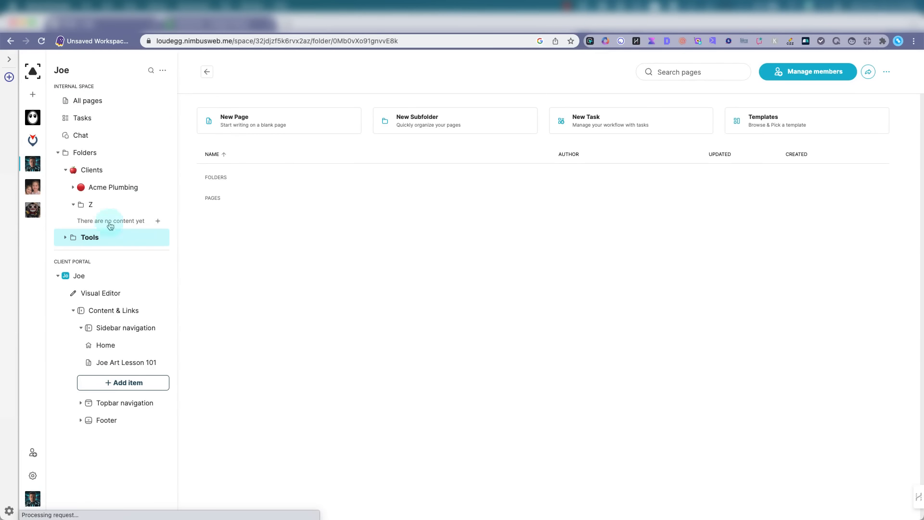
Add a page to the Tools folder and title it "FuseBase".
left_click(66, 236)
left_click(157, 236)
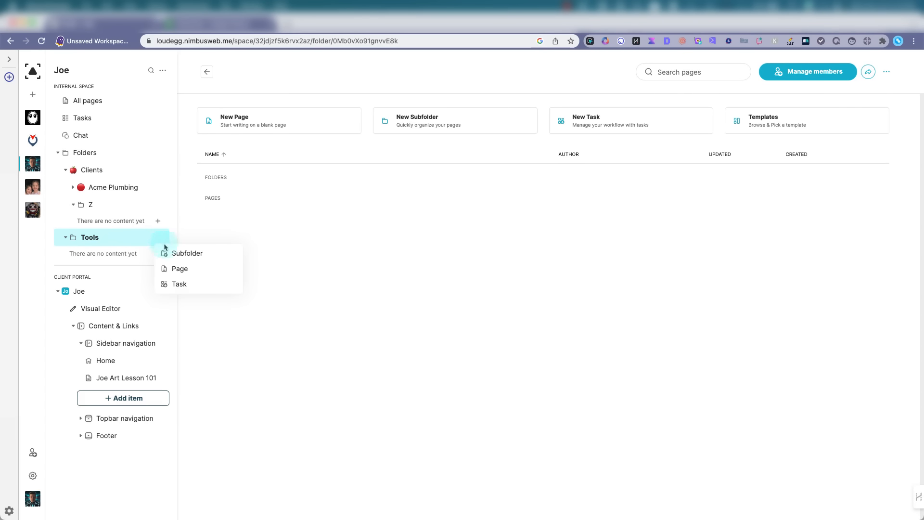
left_click(175, 271)
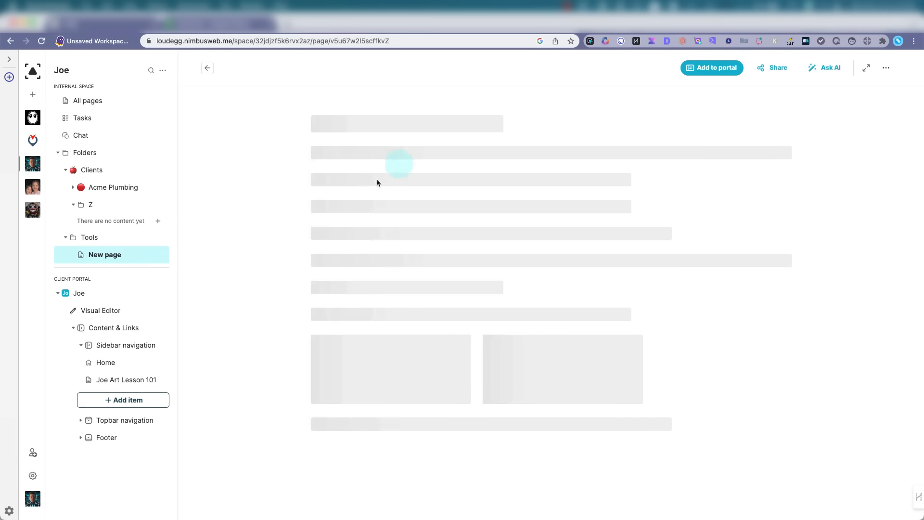
triple_click(337, 113)
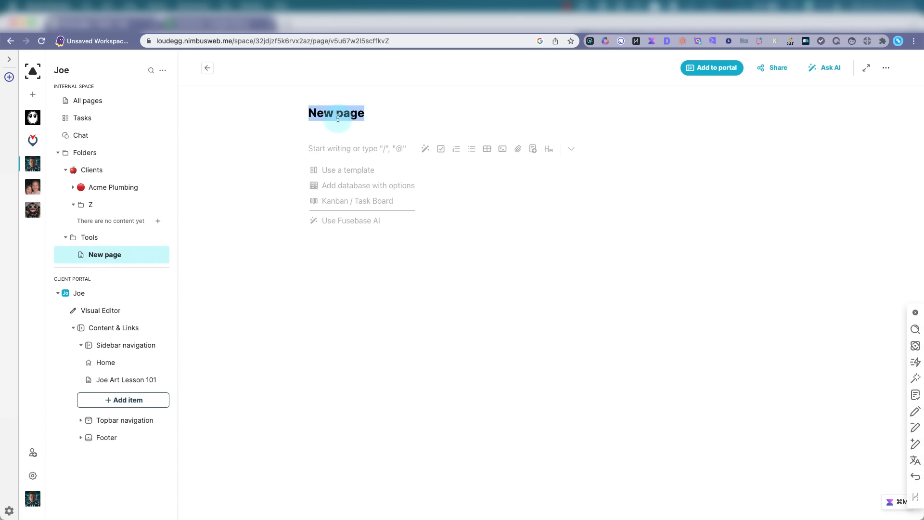
type("Fusebase")
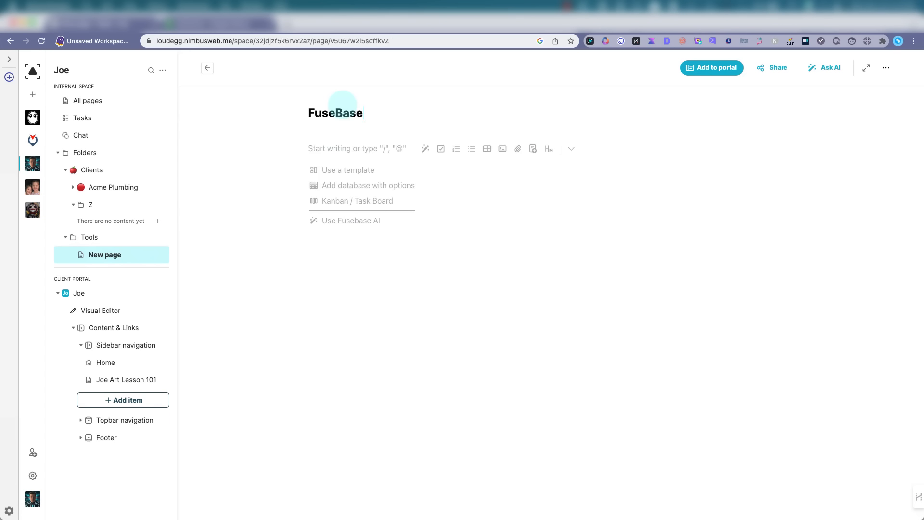
Open the templates gallery from the new page and browse its new, most popular and general templates.
left_click(349, 170)
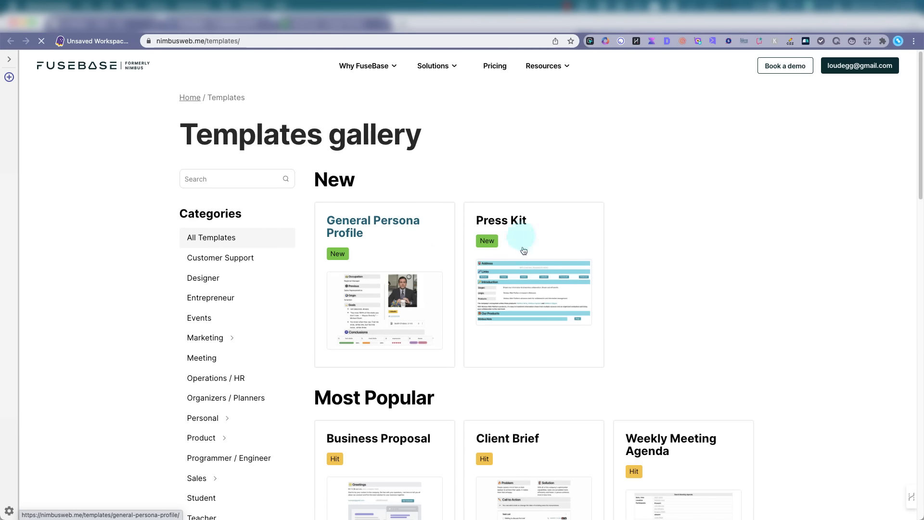
scroll(536, 251, "down", 1)
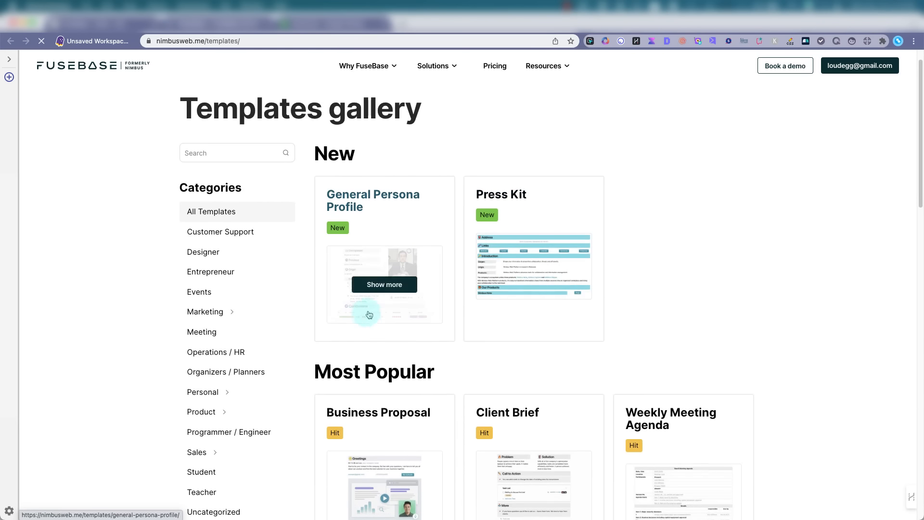
scroll(418, 281, "down", 3)
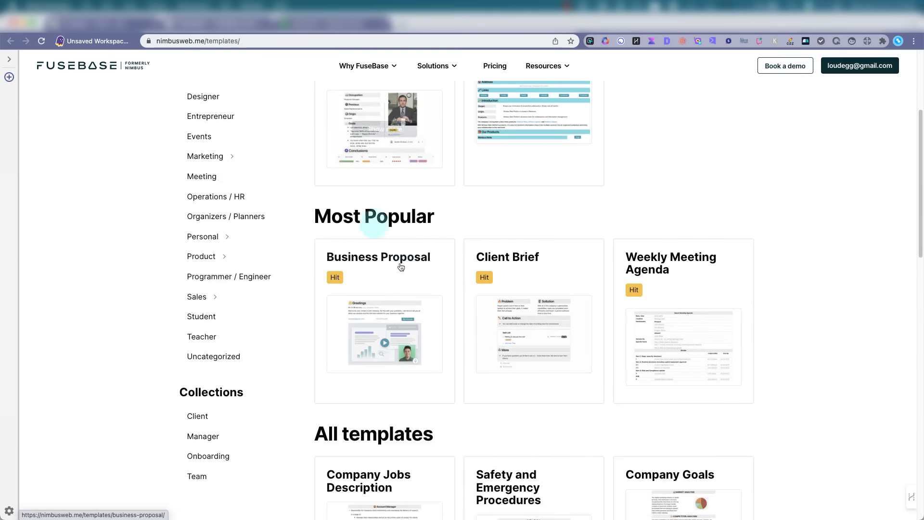
scroll(460, 284, "down", 3)
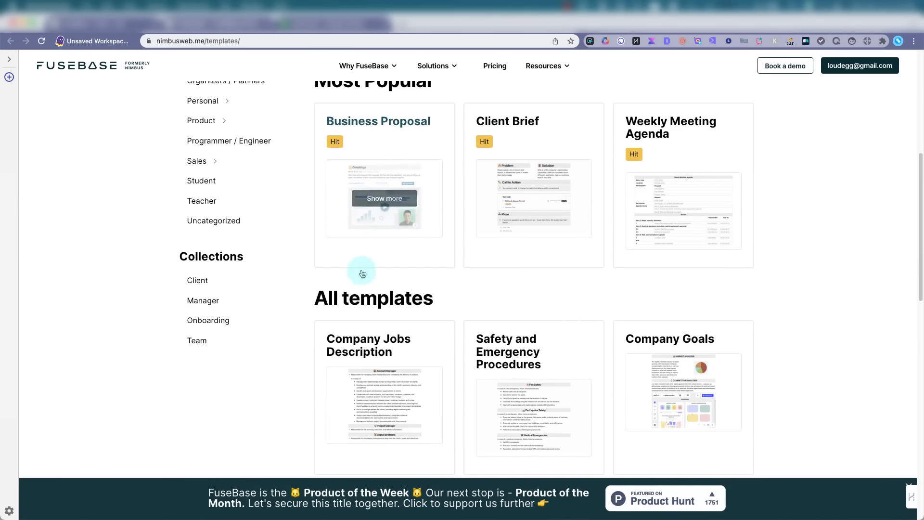
scroll(406, 236, "up", 6)
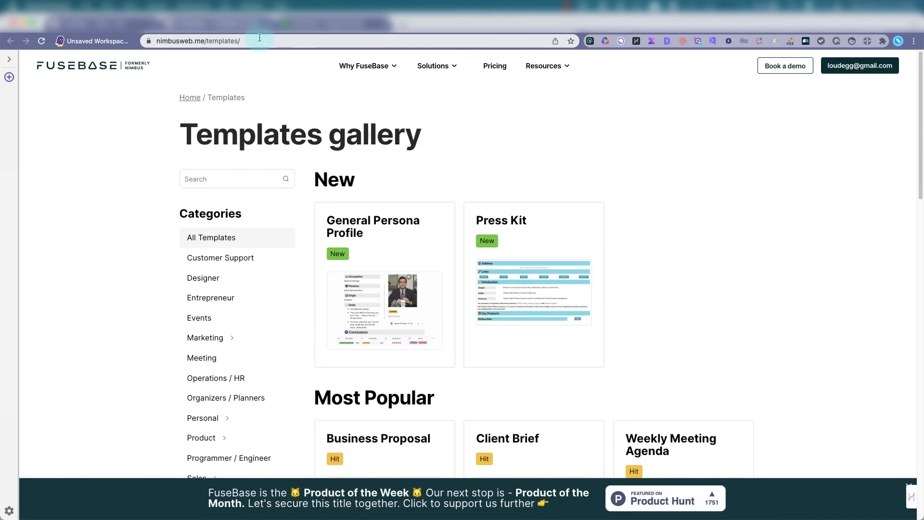
Return from the templates gallery to the workspace and open the client portal's visual editor.
left_click(269, 23)
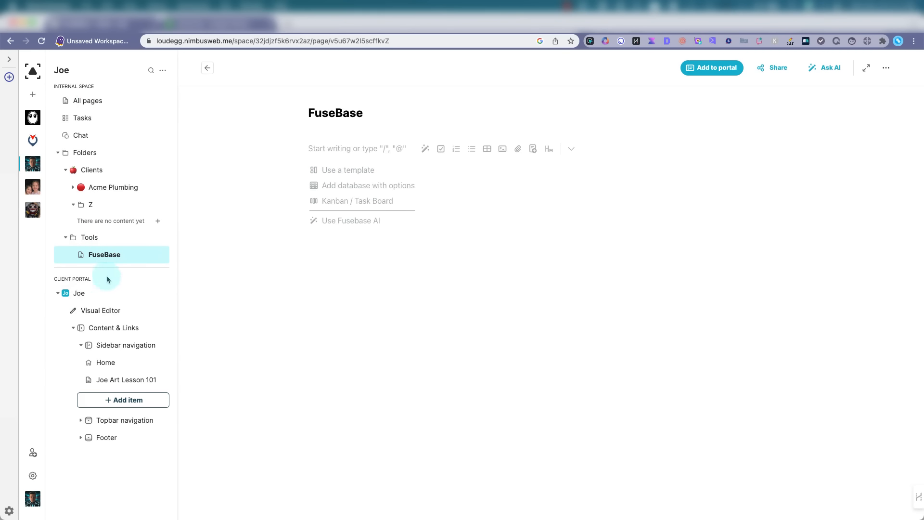
left_click(80, 293)
left_click(80, 294)
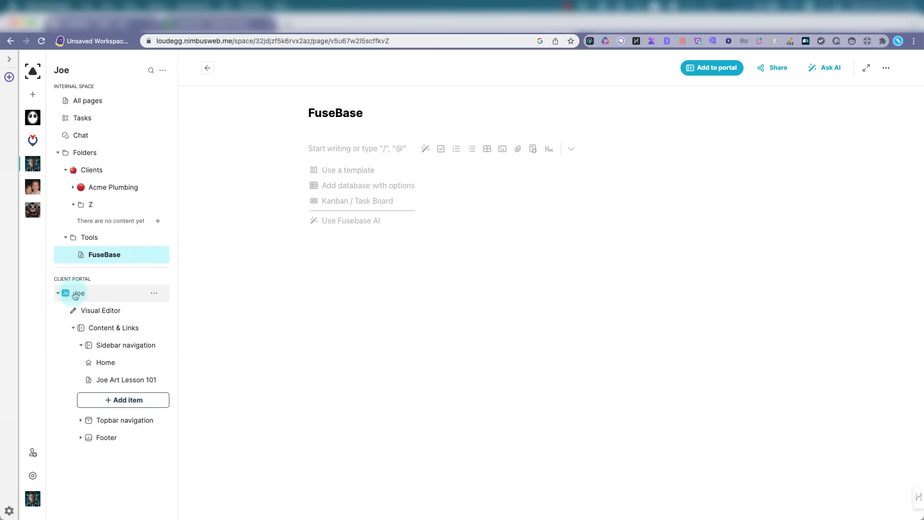
left_click(57, 294)
left_click(57, 293)
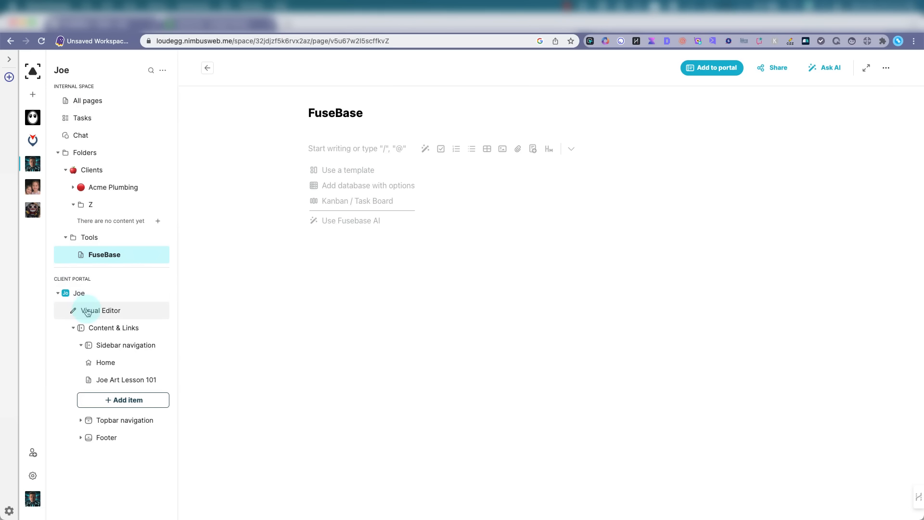
left_click(88, 312)
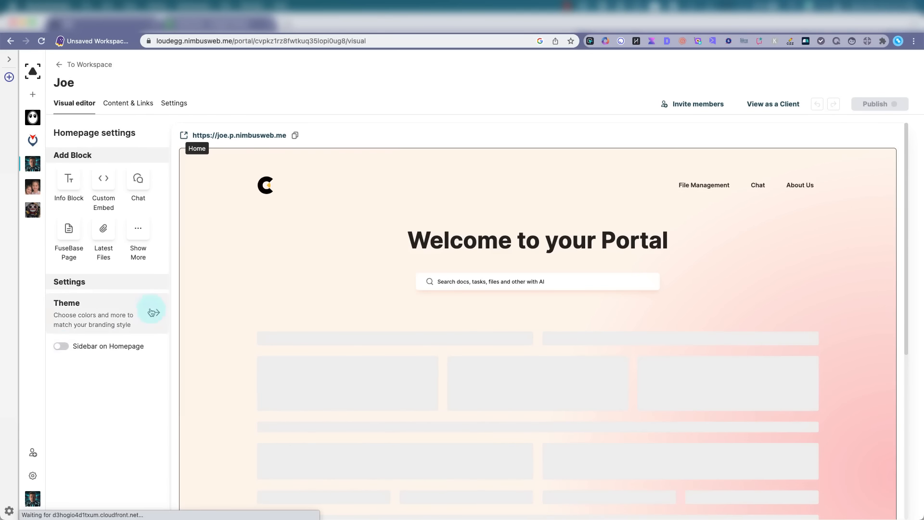
Apply the purple theme to the client portal and return to the homepage settings.
scroll(110, 423, "down", 3)
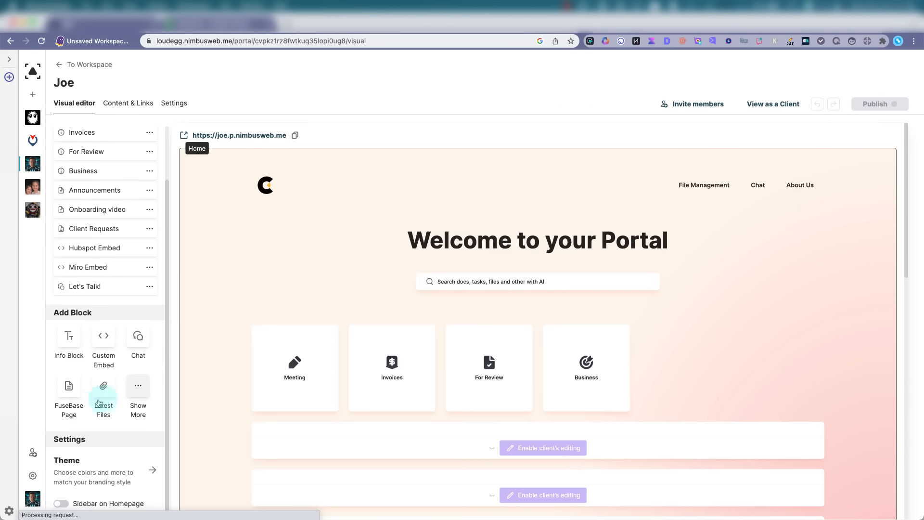
left_click(153, 469)
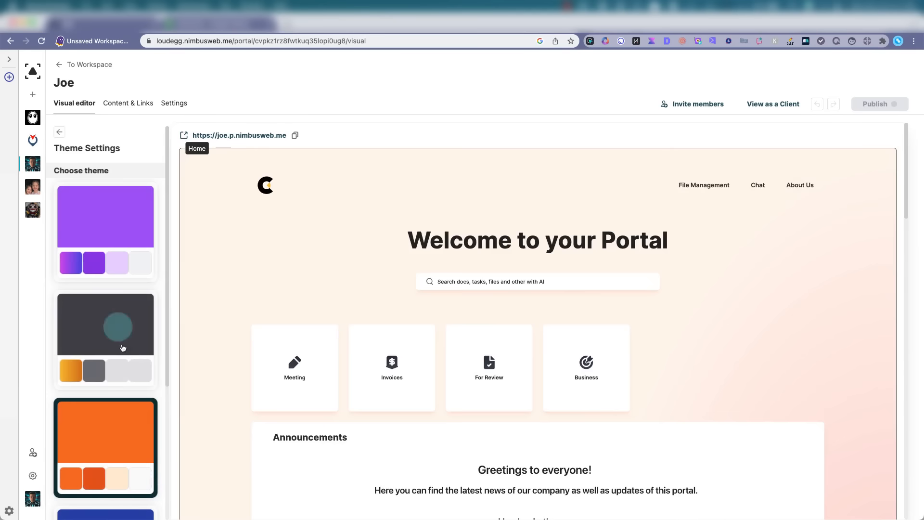
left_click(105, 216)
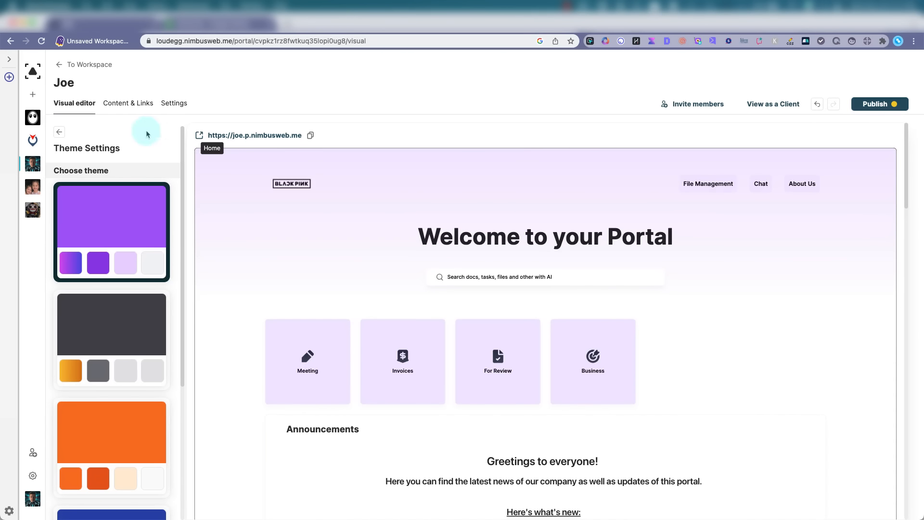
left_click(60, 132)
Jump to the Announcements block in the portal homepage preview and look over its content.
left_click(110, 258)
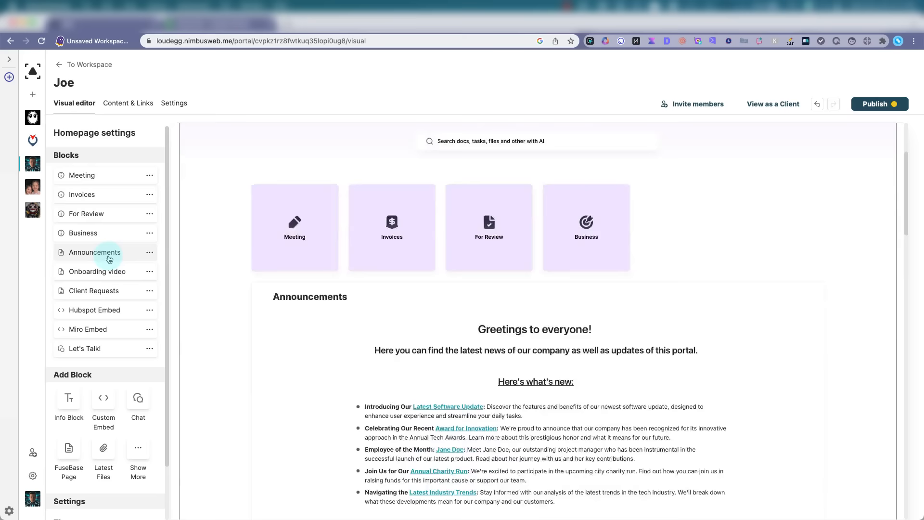
left_click(670, 332)
scroll(625, 352, "up", 5)
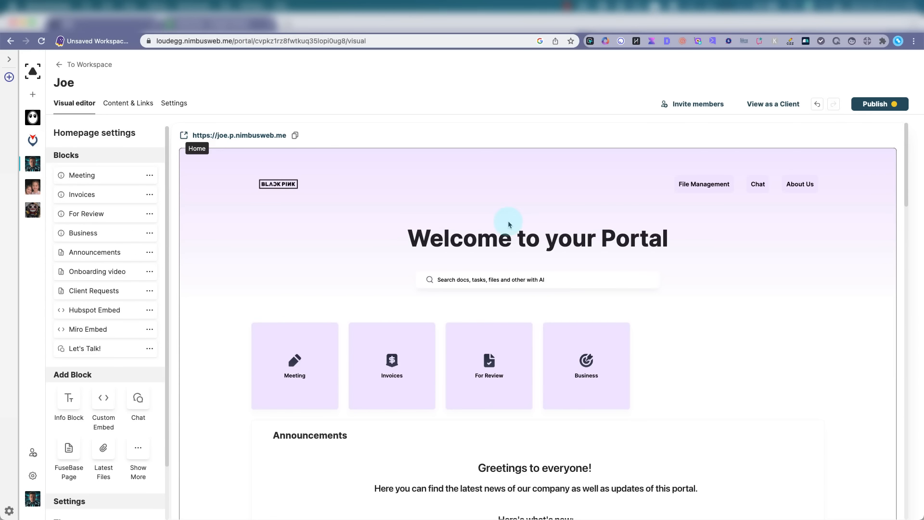
Open the live client portal from its link and examine the subdomain in its address, homepage tiles and Announcements section.
left_click(248, 137)
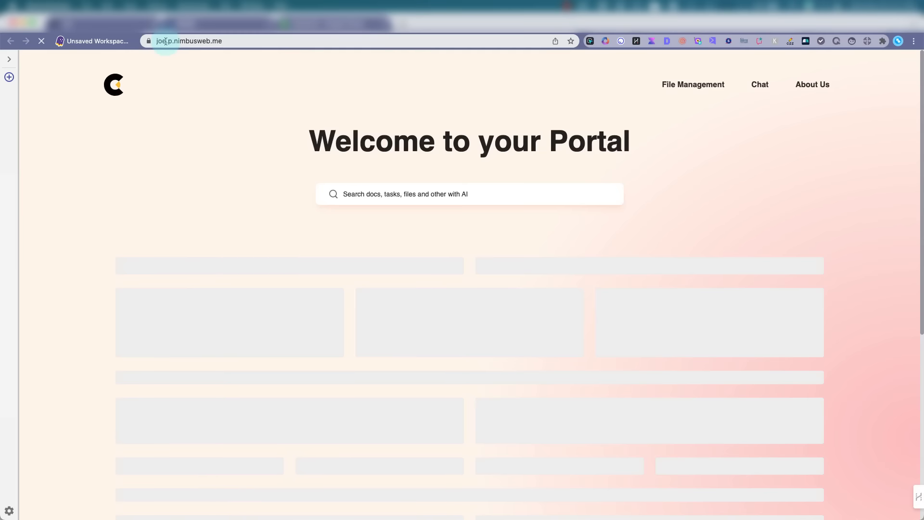
left_click(166, 41)
double_click(179, 42)
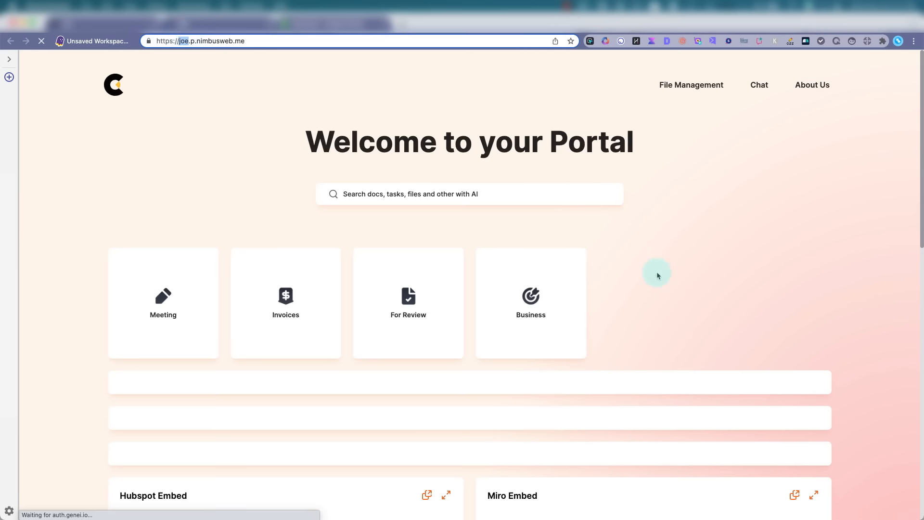
scroll(656, 270, "down", 4)
scroll(321, 266, "up", 4)
scroll(380, 379, "down", 12)
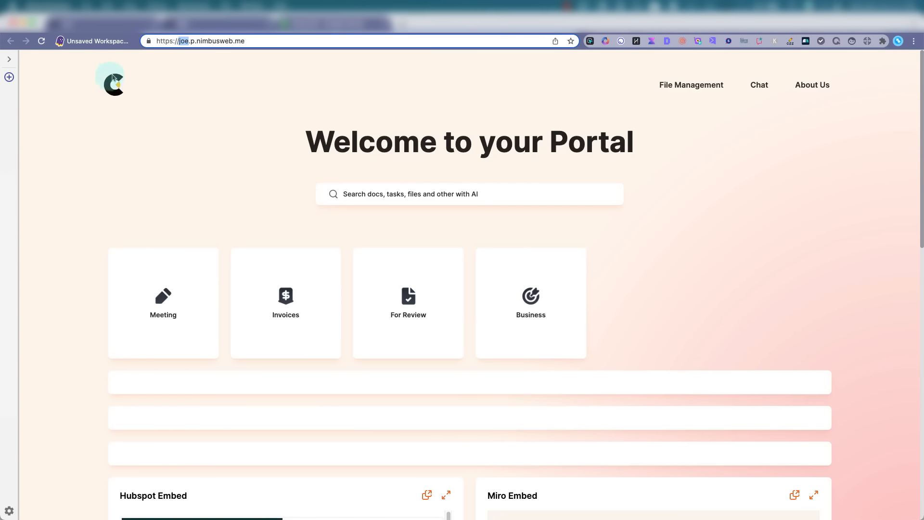
scroll(117, 99, "down", 8)
scroll(125, 154, "up", 10)
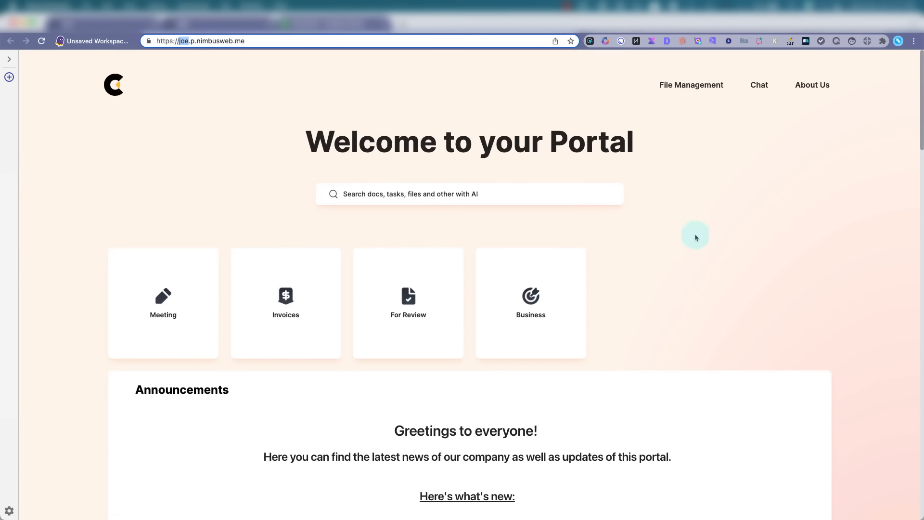
scroll(407, 303, "down", 1)
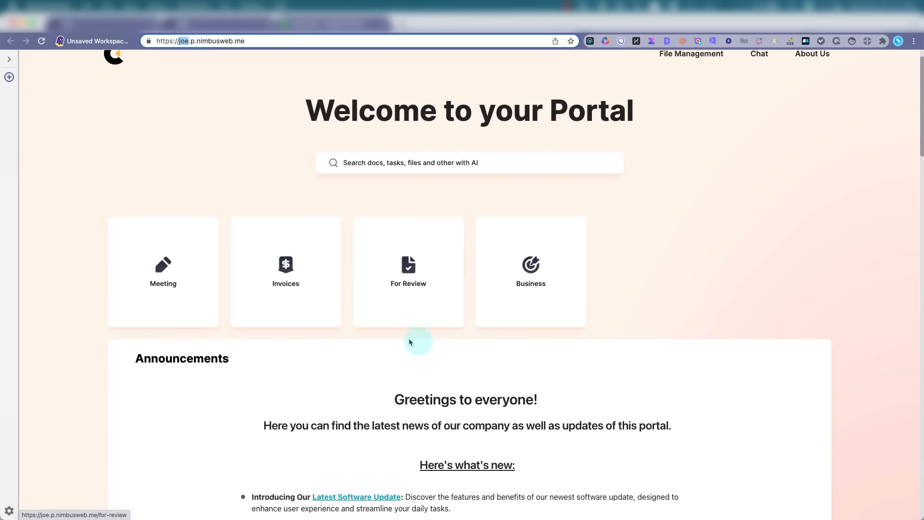
scroll(727, 333, "down", 5)
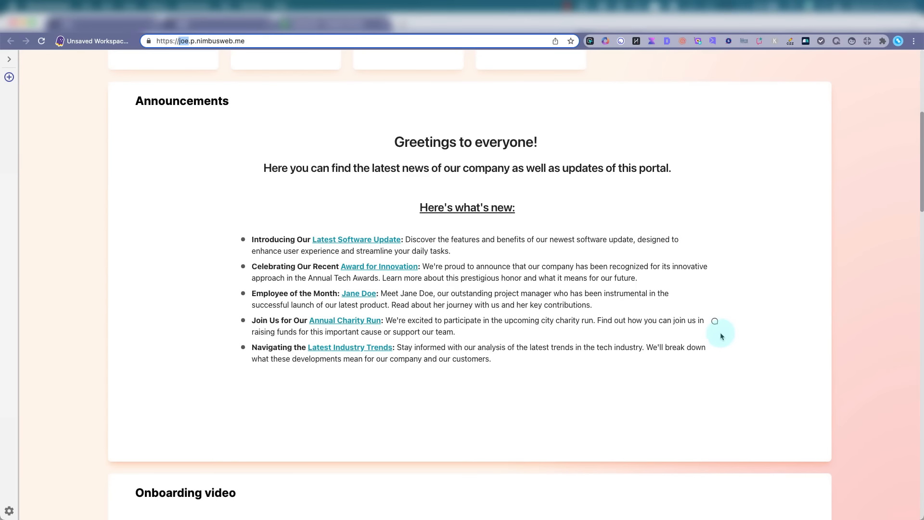
scroll(719, 332, "up", 6)
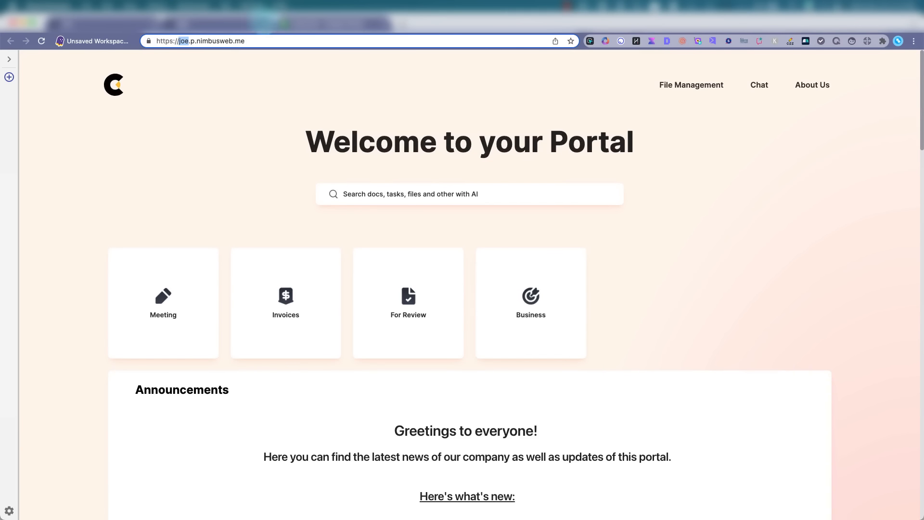
Leave the live portal and go back through the visual editor to the workspace's list of all pages.
left_click(271, 21)
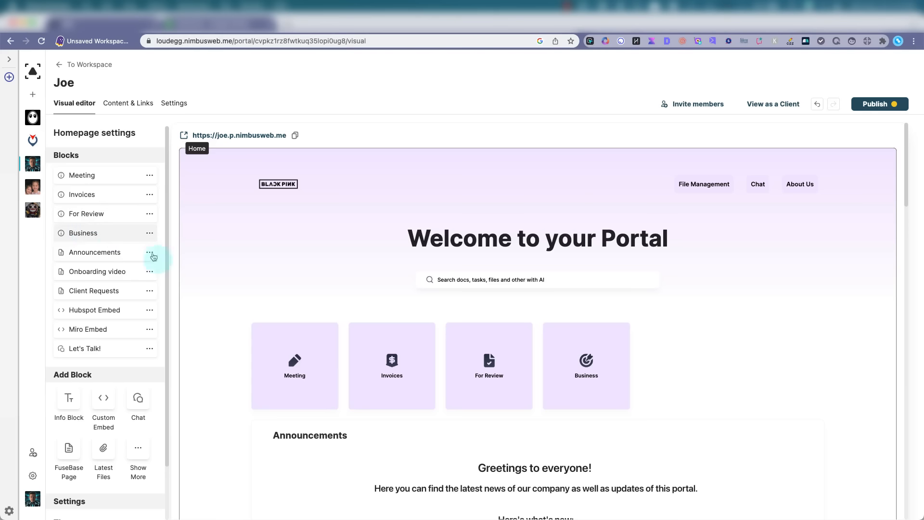
left_click(63, 66)
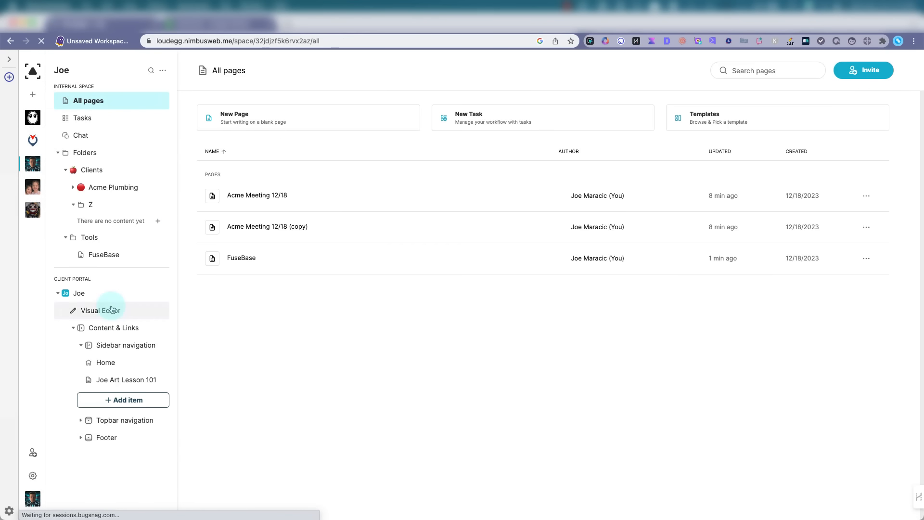
mouse_move(159, 384)
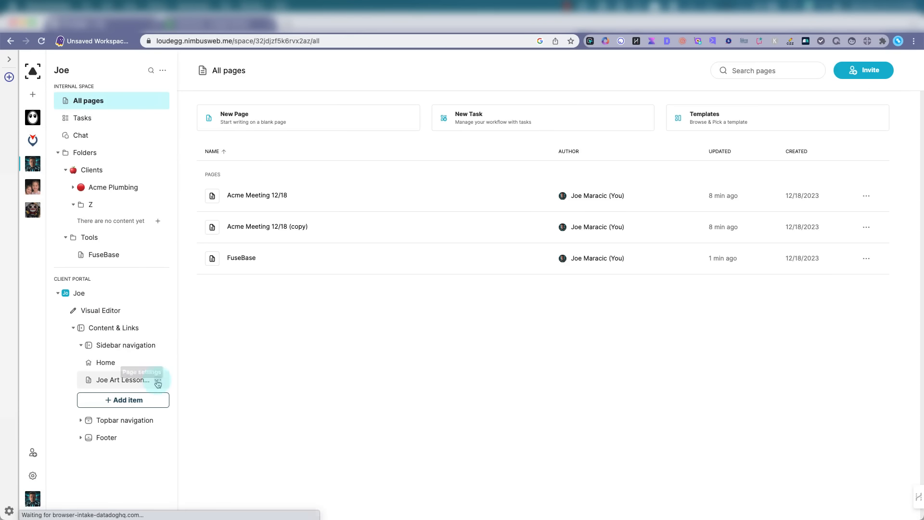